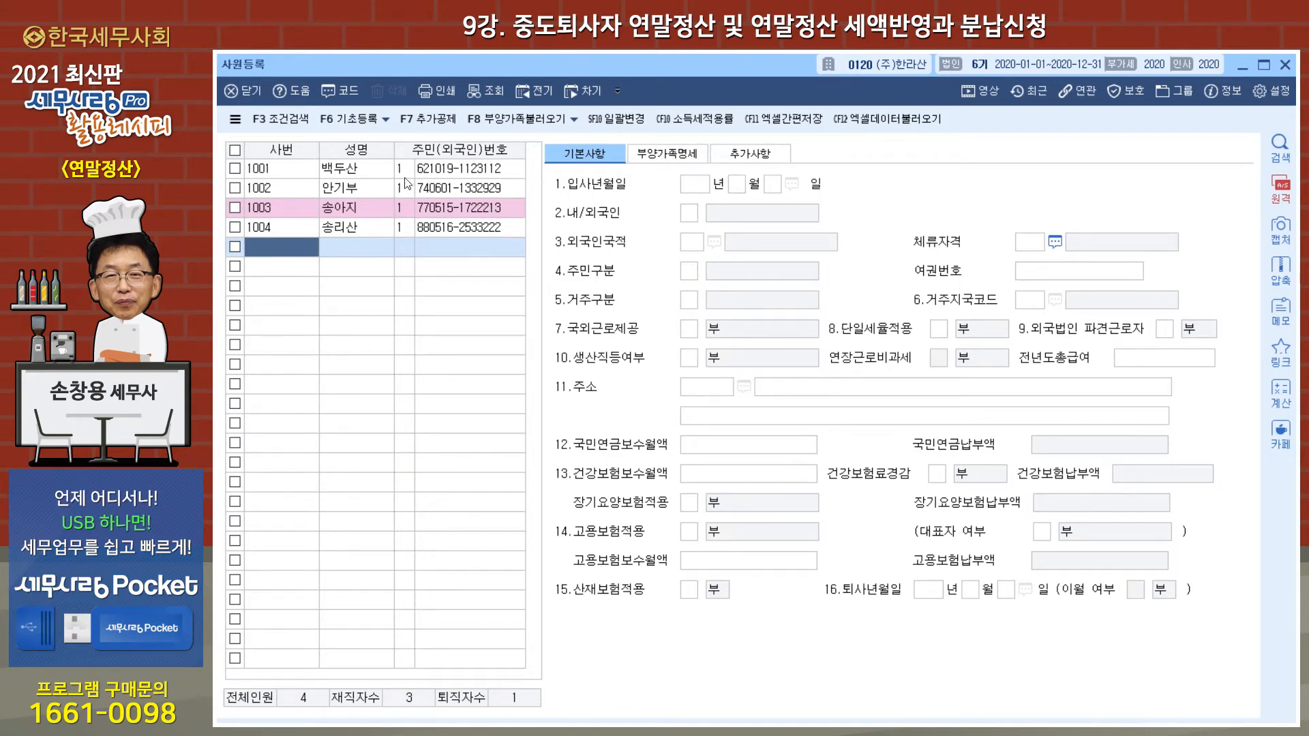
Step: Set the first employee's retirement date (퇴사년월일) to 2020-12-31 in the employee register and close the register
{"action": "left_click", "coordinate": [307, 174]}
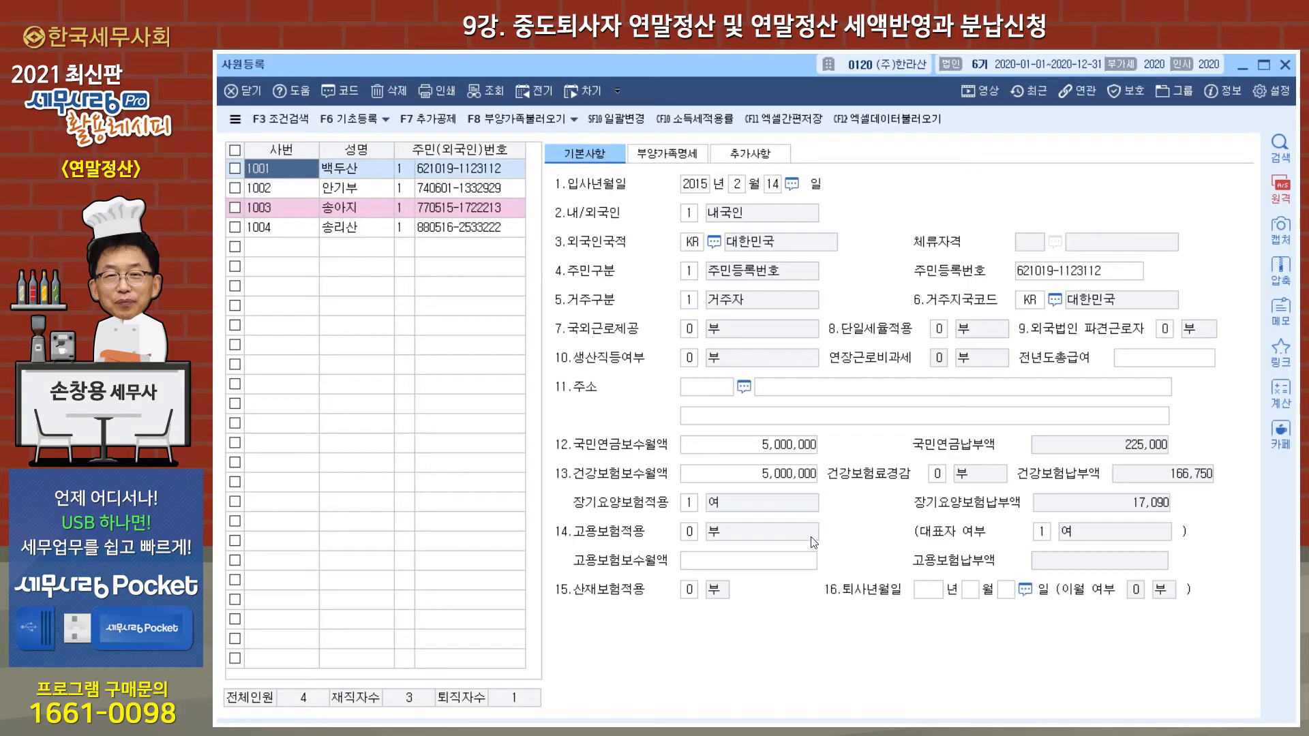
{"action": "left_click", "coordinate": [920, 594]}
{"action": "type", "text": "202"}
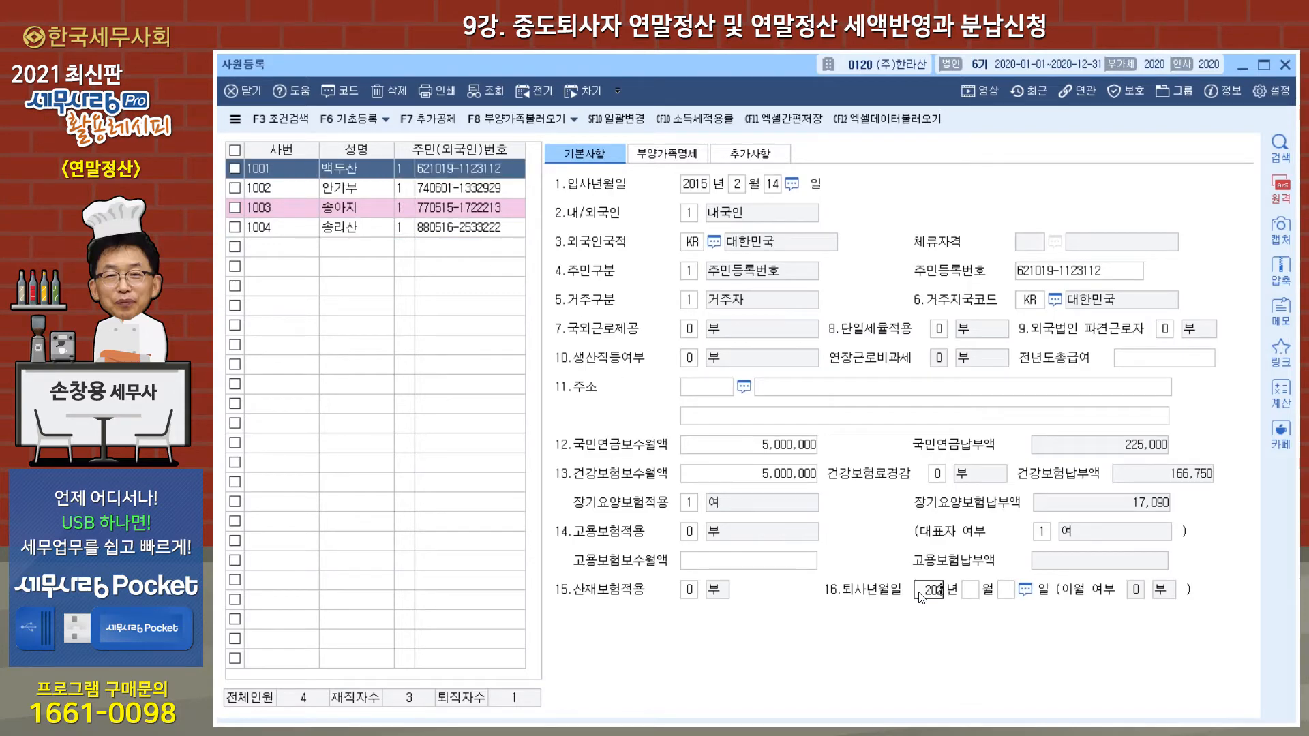
{"action": "type", "text": "0 년 12 월 31"}
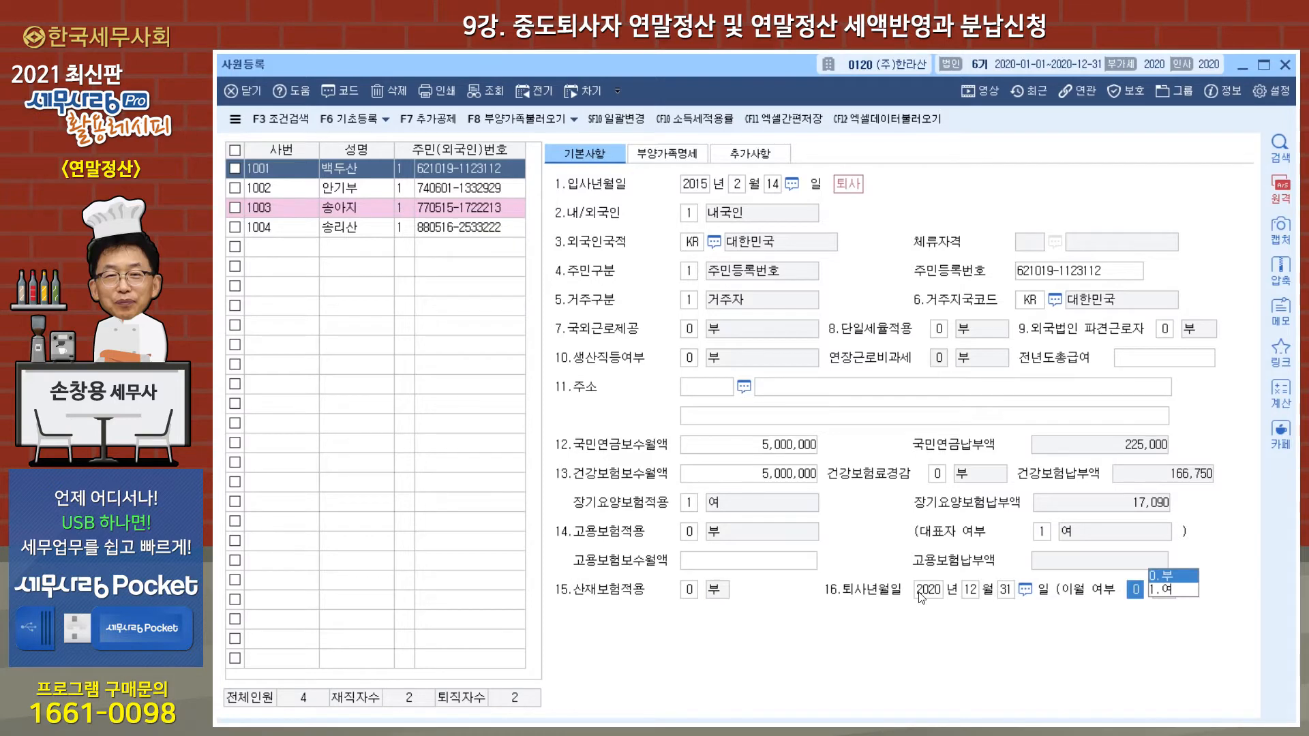
{"action": "left_click", "coordinate": [307, 251]}
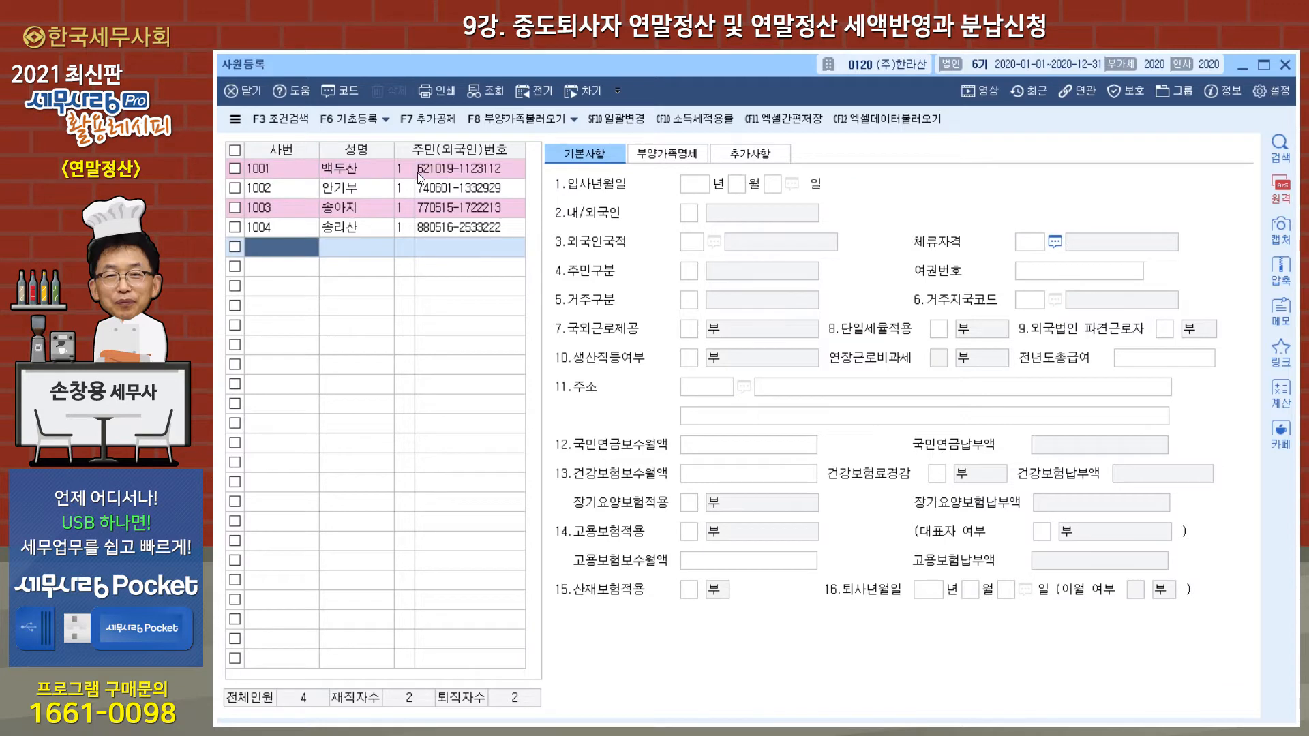
{"action": "left_click", "coordinate": [1285, 64]}
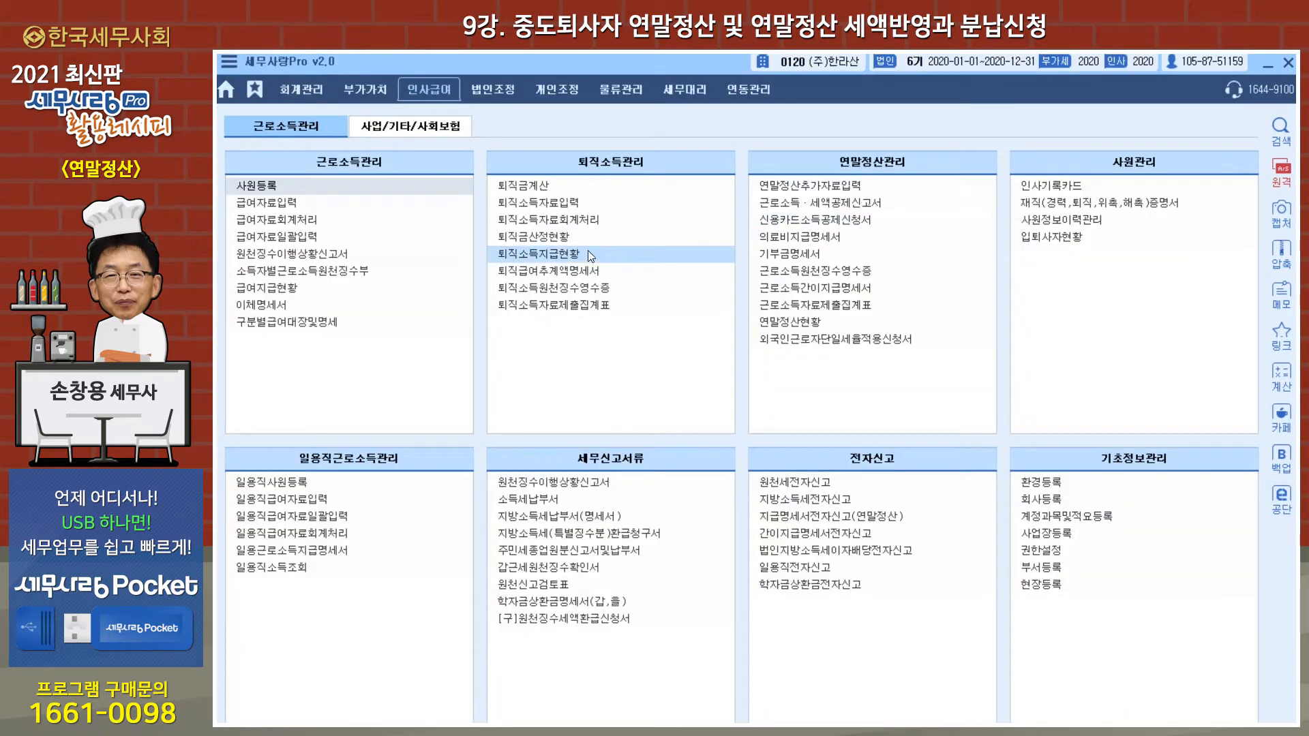
Step: Open payroll entry (급여자료입력) for December 2020 and cancel that month's closing (마감취소)
{"action": "left_click", "coordinate": [284, 205]}
{"action": "left_click", "coordinate": [354, 149]}
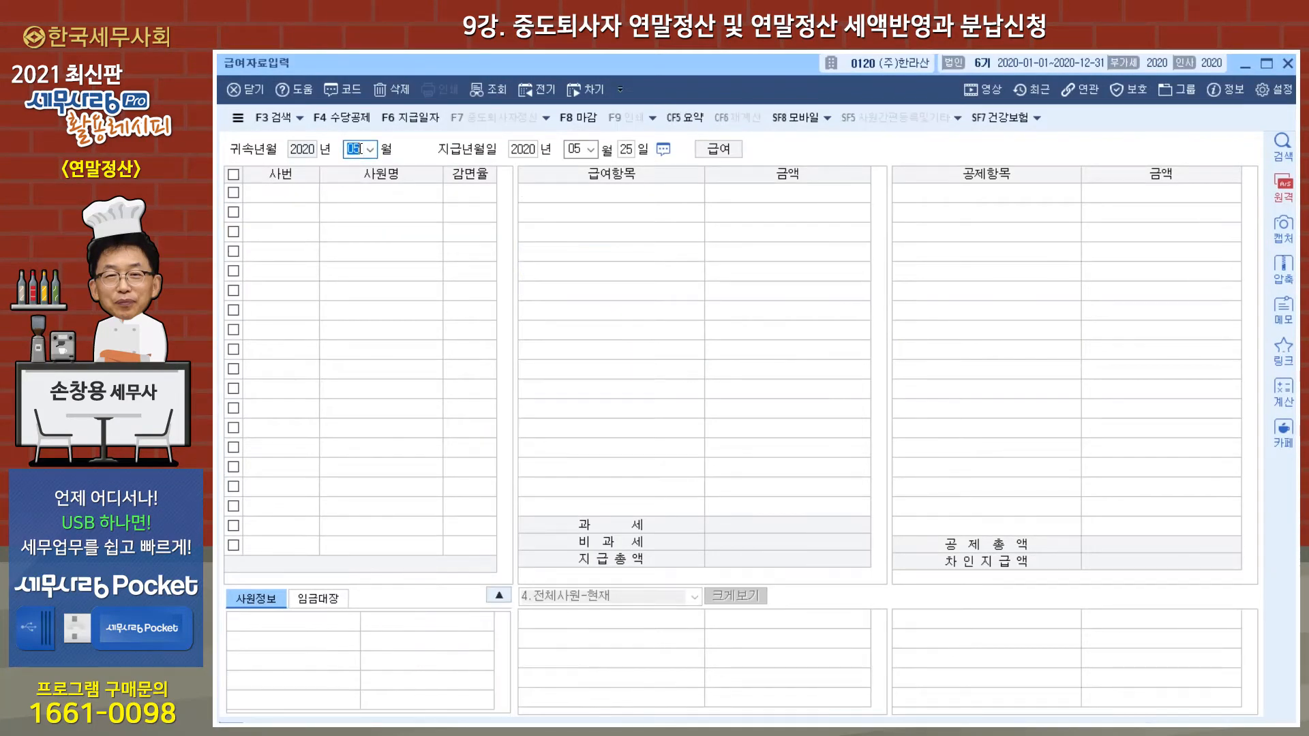
{"action": "type", "text": "12"}
{"action": "key", "text": "Return"}
{"action": "key", "text": "Return"}
{"action": "key", "text": "Return"}
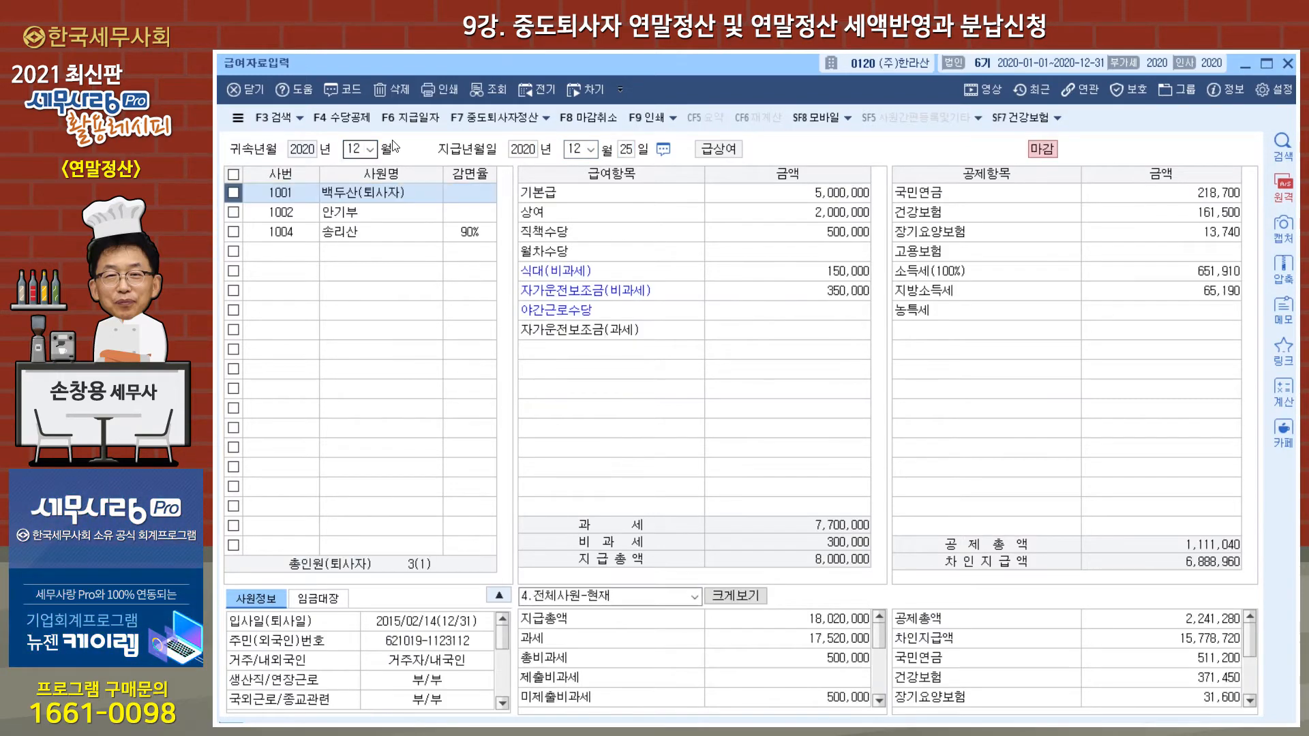
{"action": "left_click", "coordinate": [583, 117]}
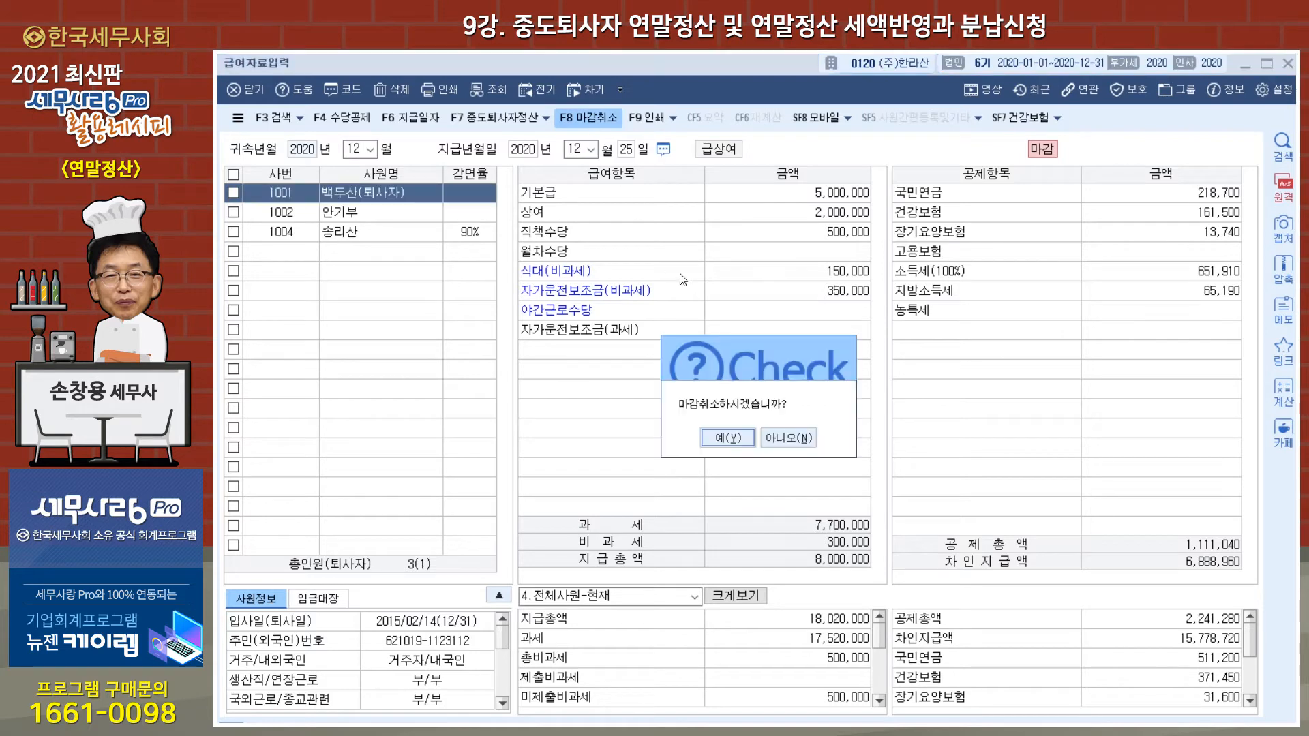
{"action": "left_click", "coordinate": [722, 436]}
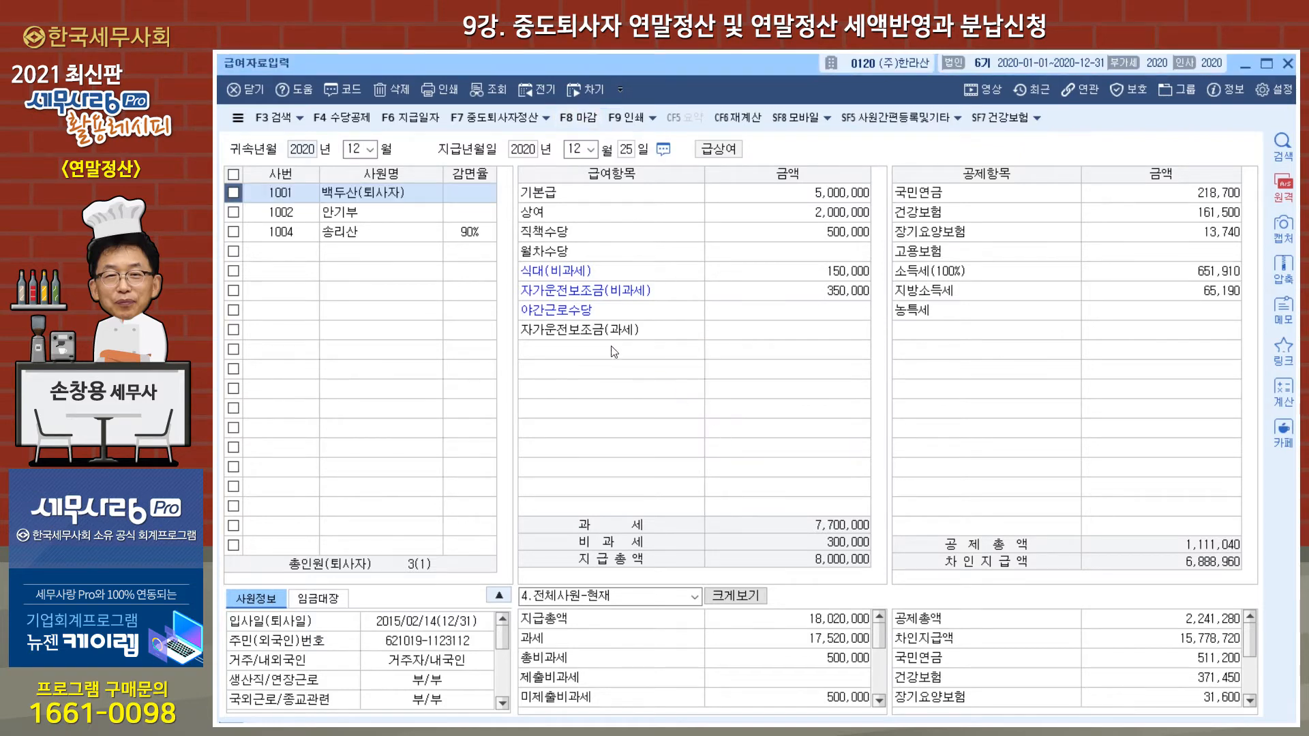
Step: Review the mid-year retiree settlement (중도퇴사자정산) for the first employee and apply it to the December payroll (급여반영)
{"action": "left_click", "coordinate": [497, 119]}
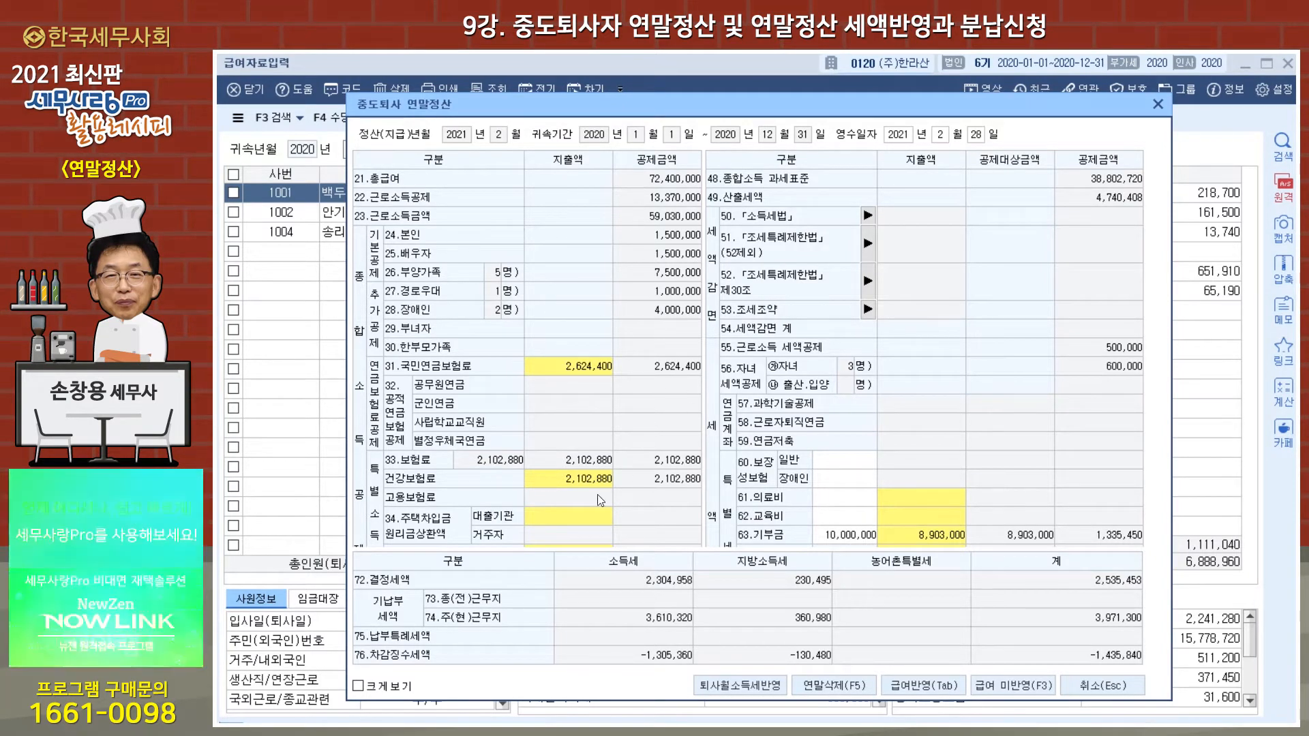
{"action": "scroll", "coordinate": [571, 523], "scroll_direction": "down", "scroll_amount": 2}
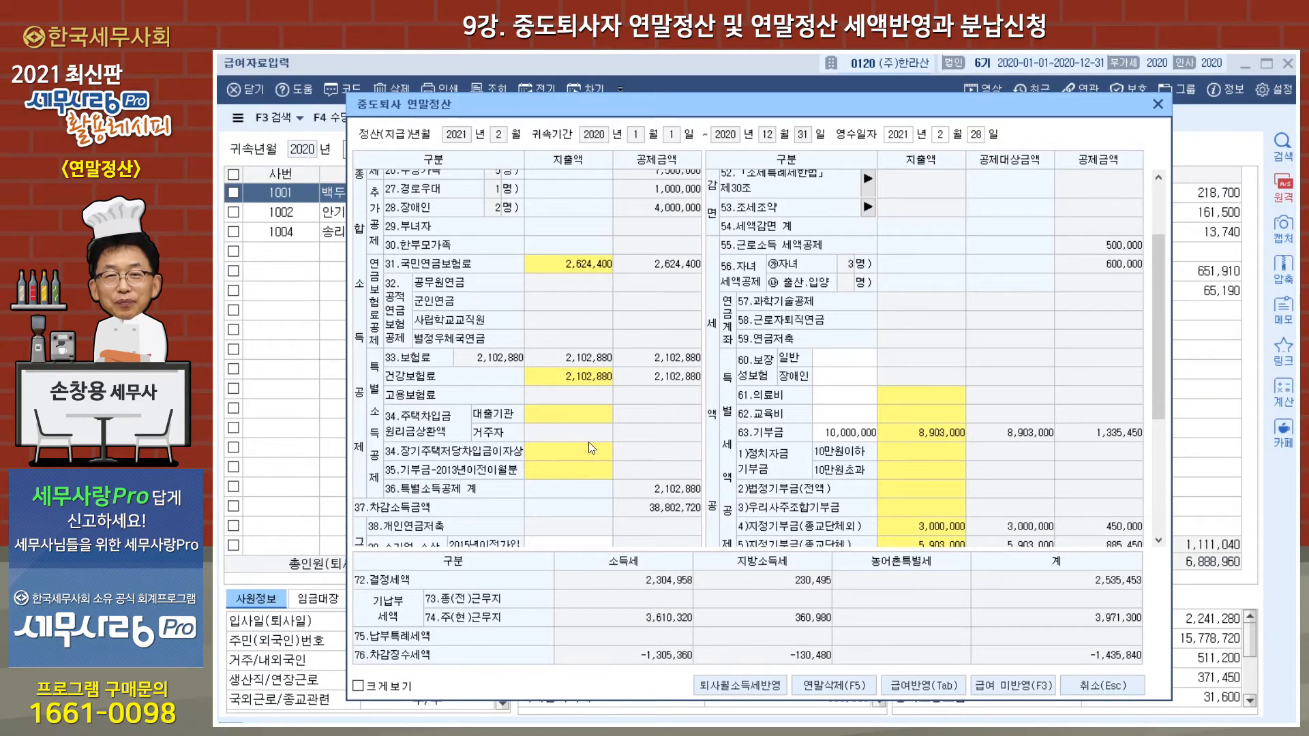
{"action": "left_click", "coordinate": [915, 686]}
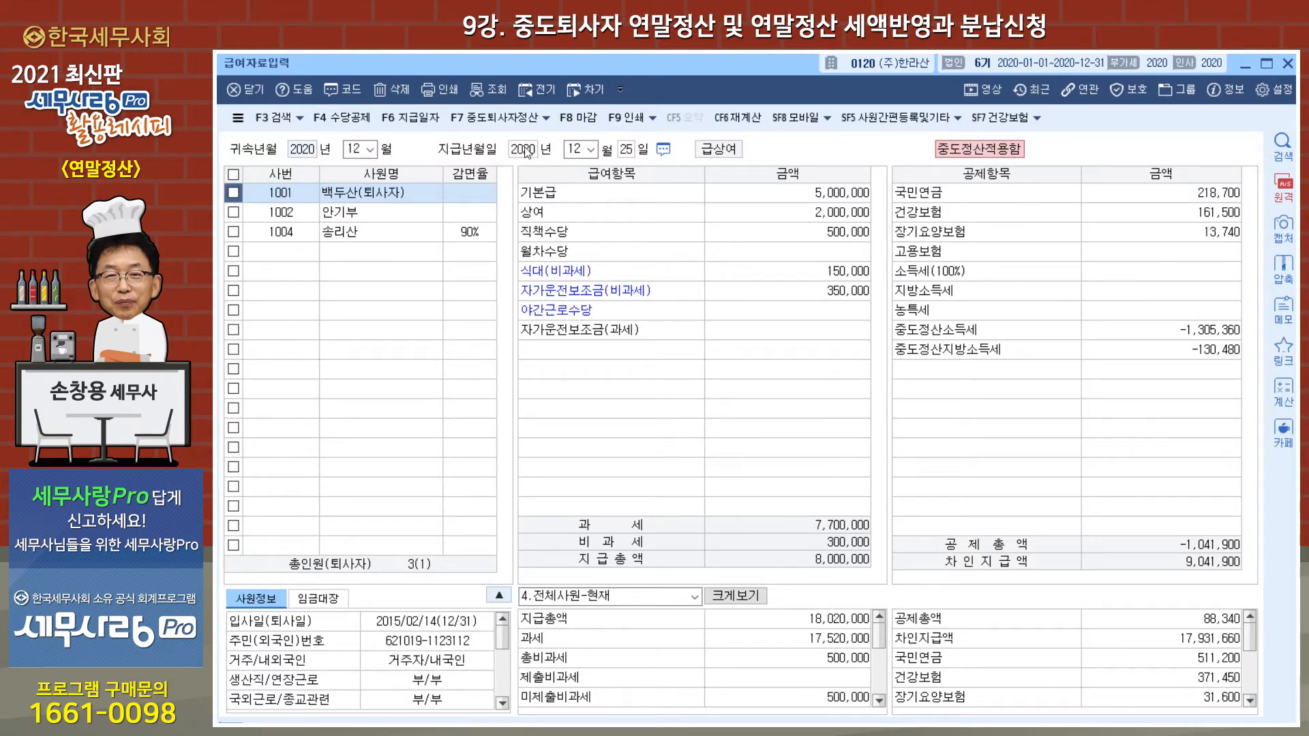
Step: Withdraw the retiree's settlement from the December payroll (급여 미반영) and delete the year-end settlement data (연말삭제)
{"action": "left_click", "coordinate": [488, 121]}
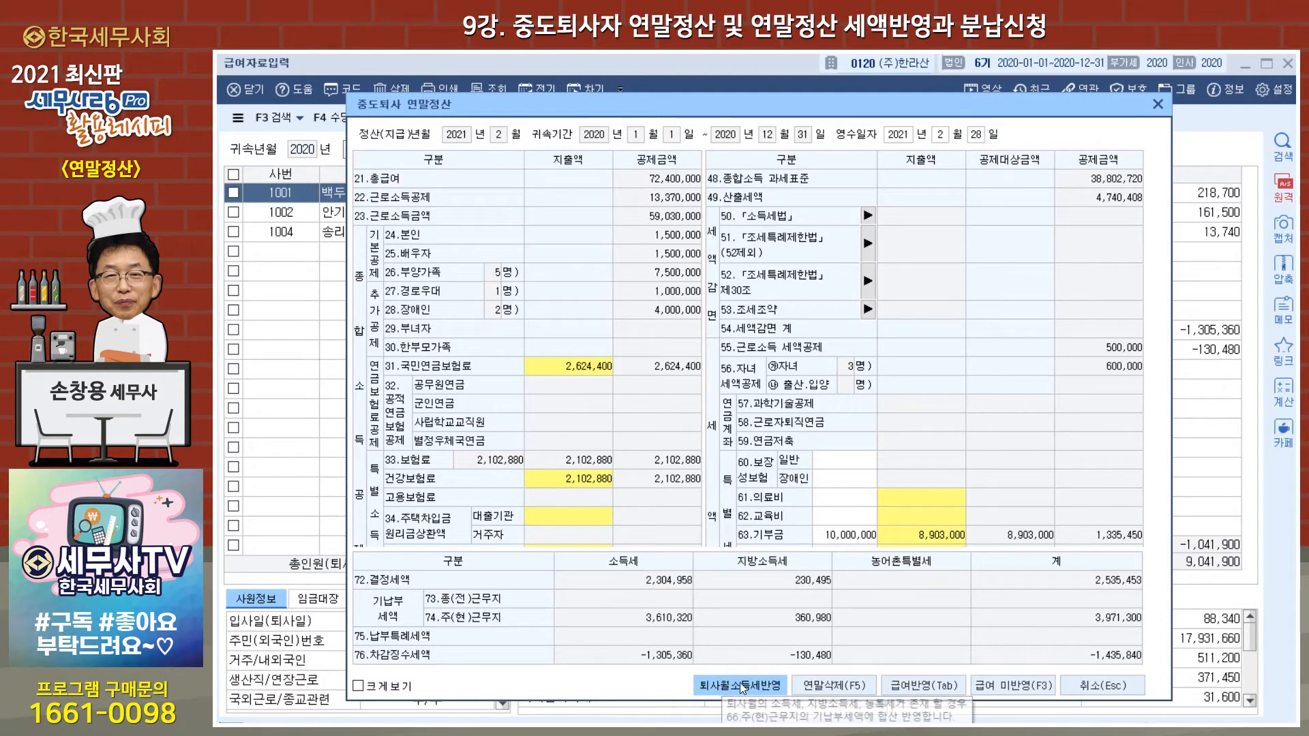
{"action": "left_click", "coordinate": [1000, 686]}
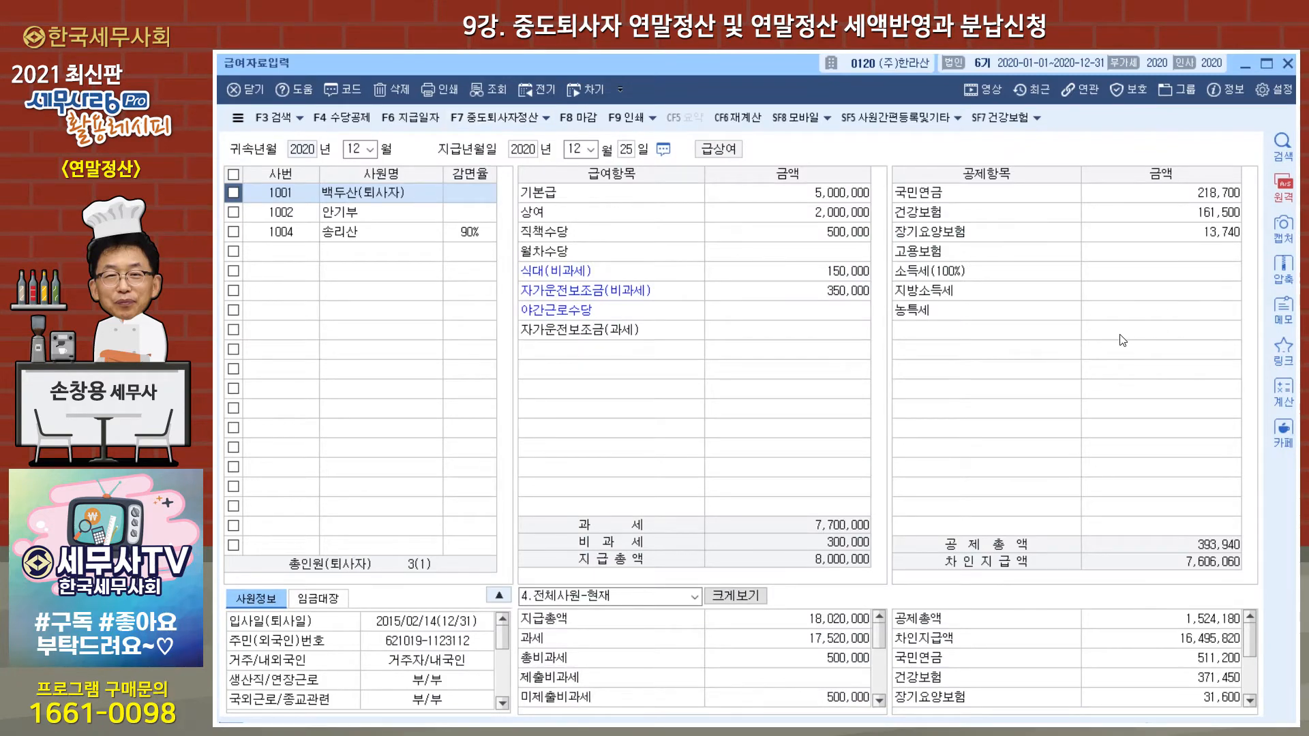
{"action": "left_click", "coordinate": [502, 121]}
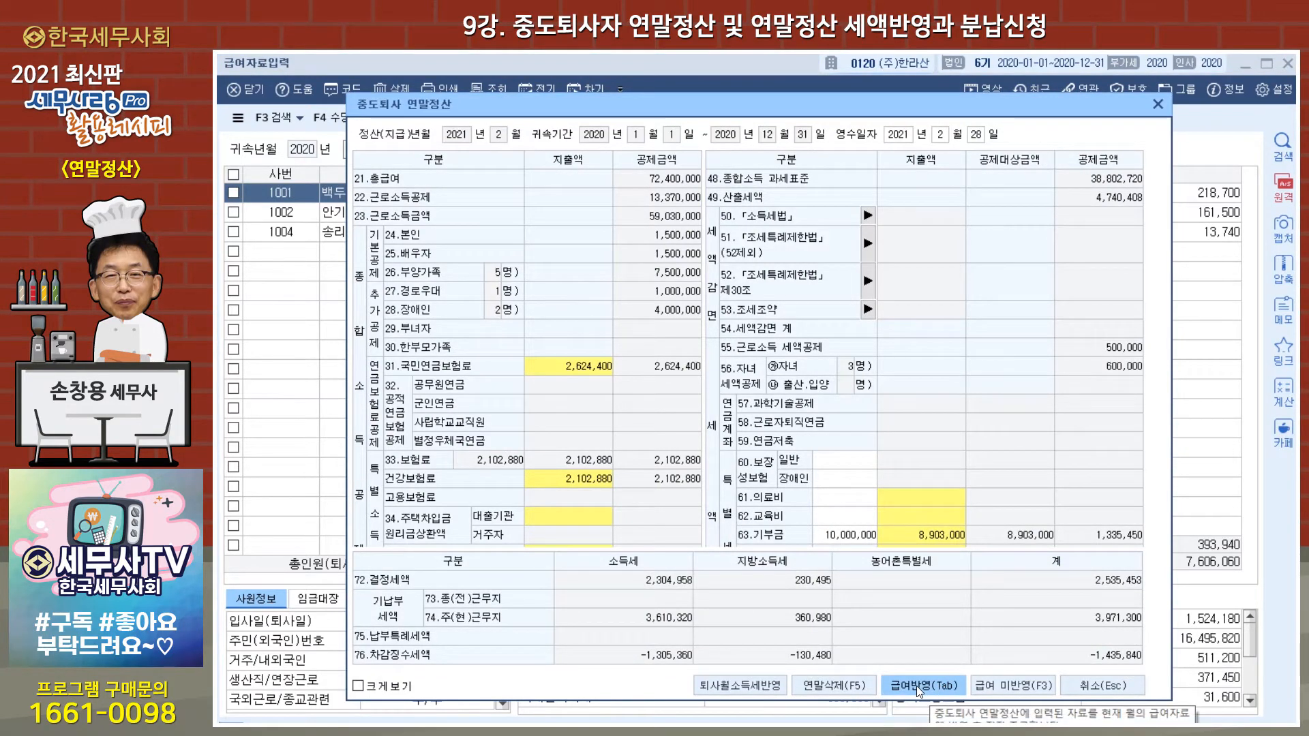
{"action": "left_click", "coordinate": [836, 685]}
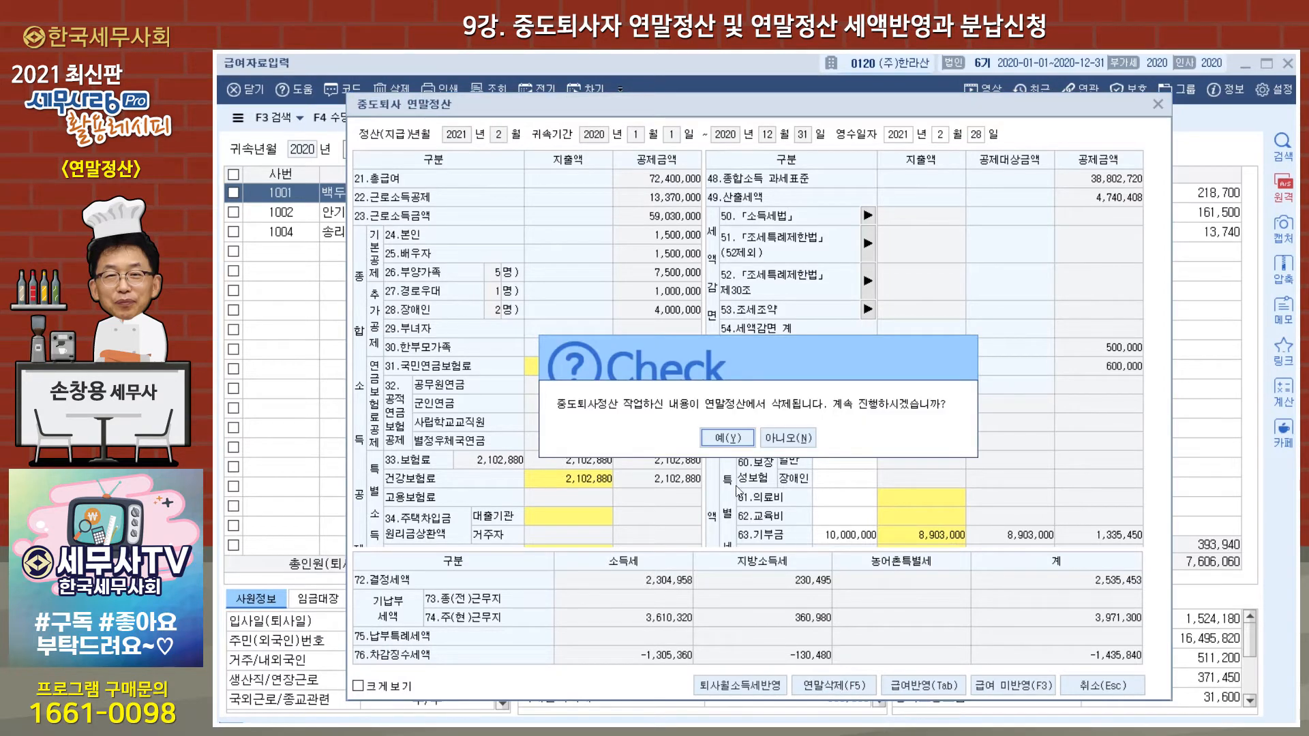
{"action": "left_click", "coordinate": [724, 439]}
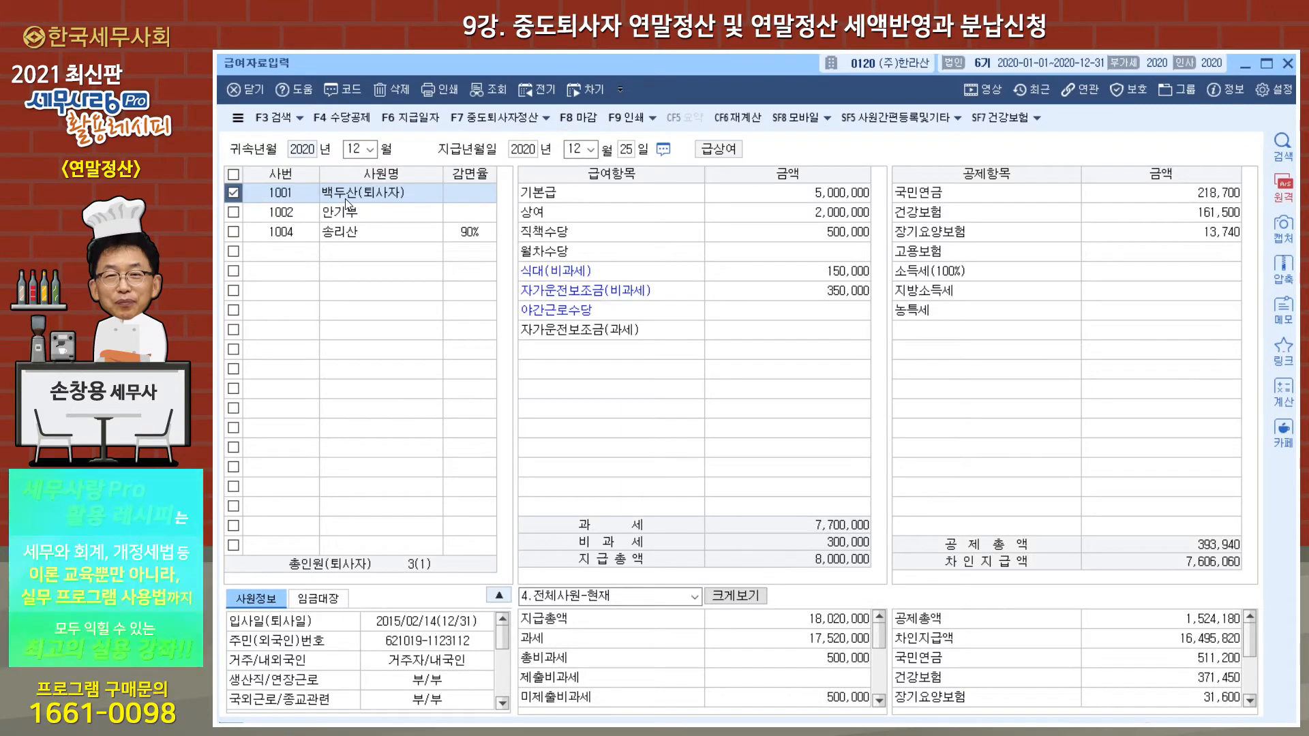
Step: Recalculate (재계산) all payroll items for the current employee (현재사원)
{"action": "left_click", "coordinate": [727, 120]}
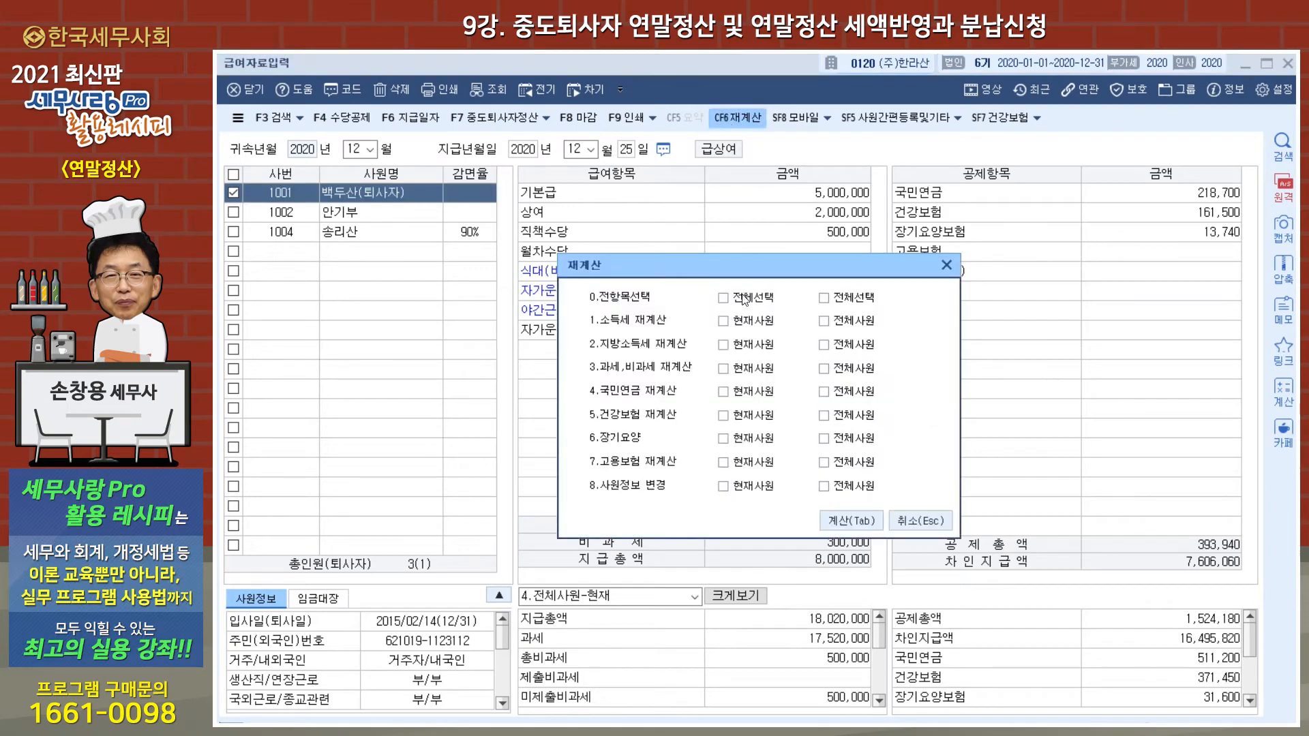
{"action": "left_click", "coordinate": [724, 299]}
{"action": "left_click", "coordinate": [852, 521]}
{"action": "left_click", "coordinate": [749, 442]}
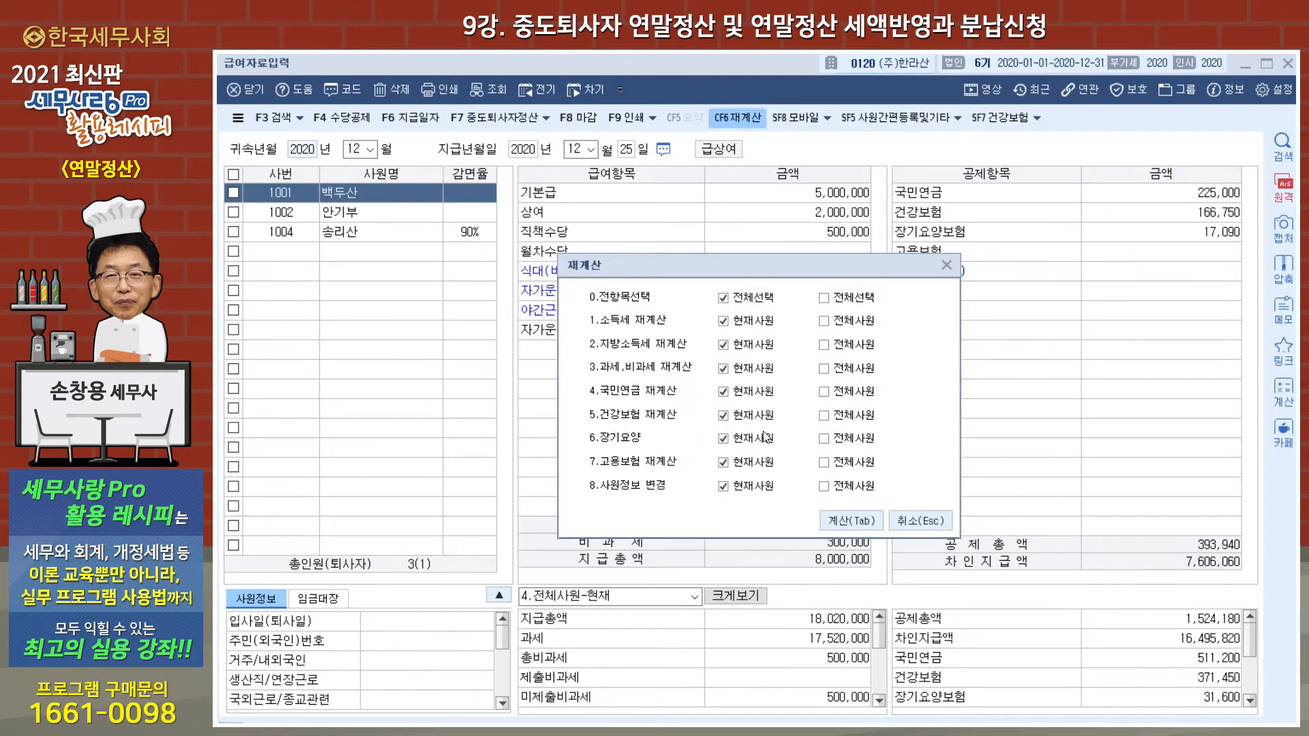
{"action": "left_click", "coordinate": [758, 450]}
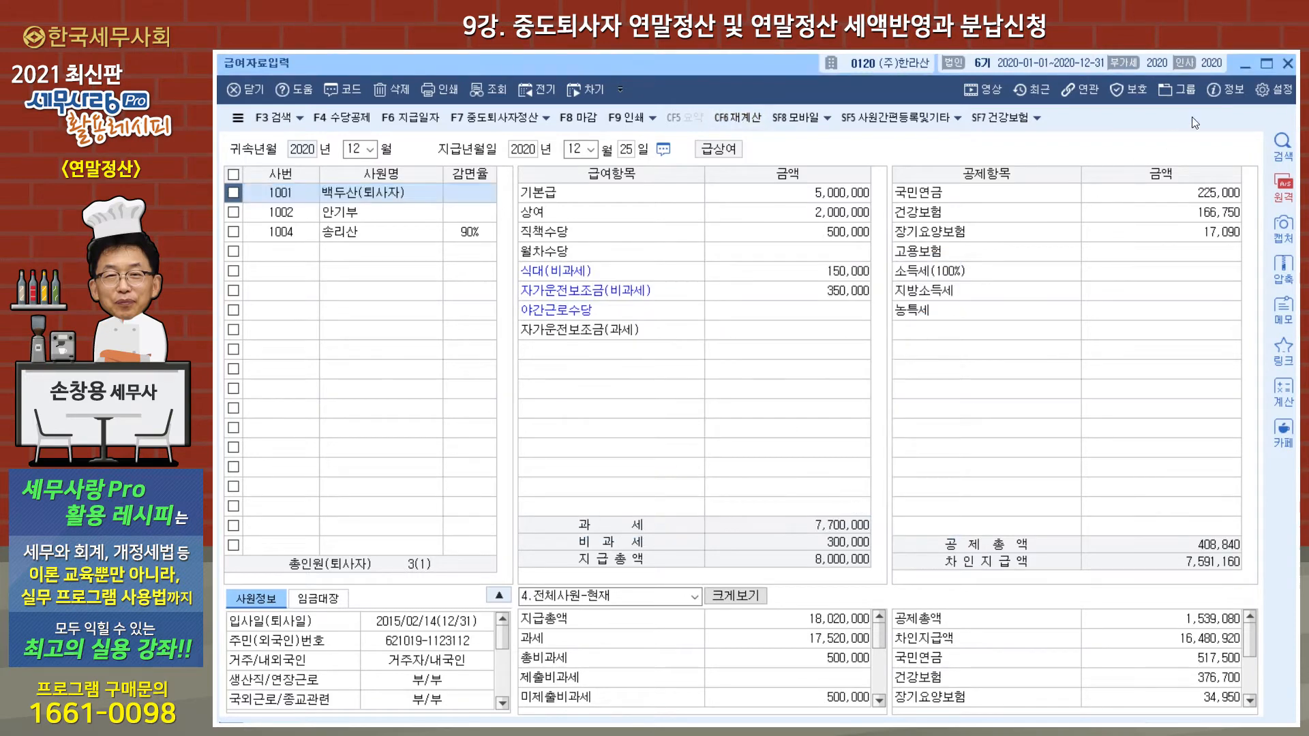
Step: Close payroll entry and reload it for December 2020 with the first employee's pay items
{"action": "left_click", "coordinate": [574, 149]}
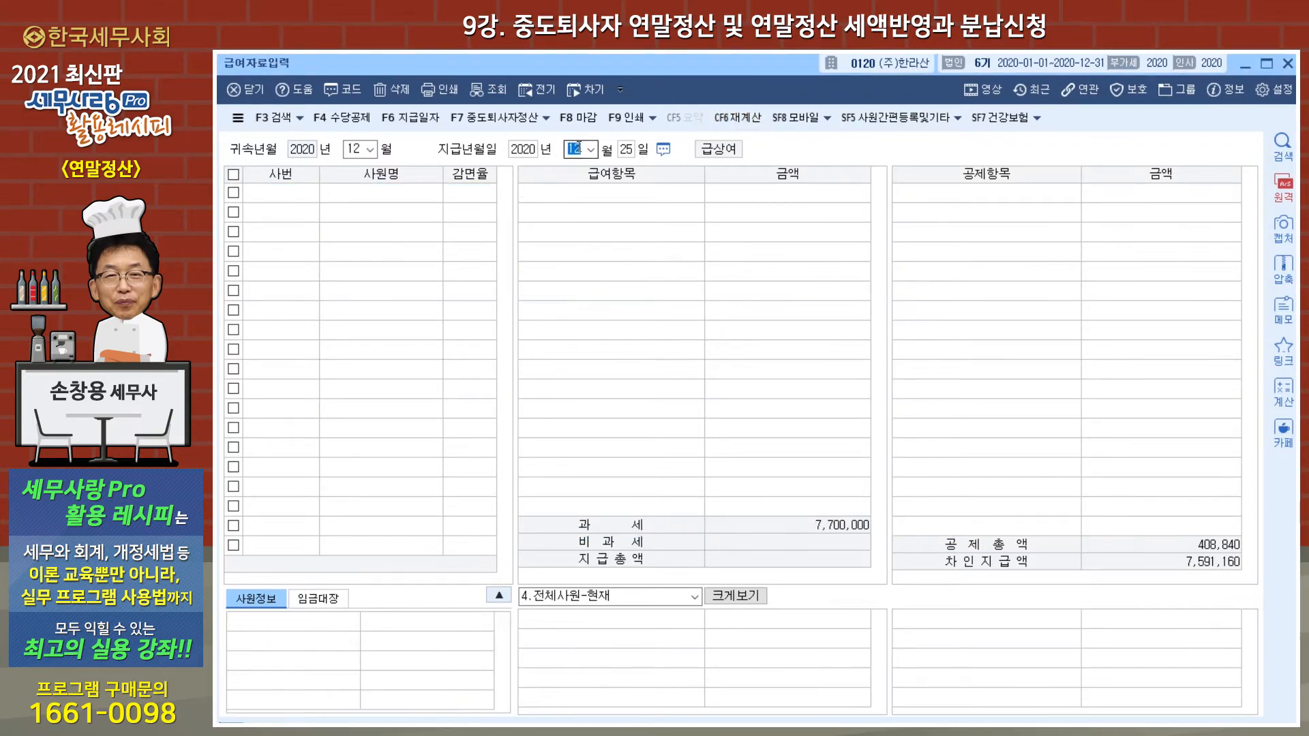
{"action": "left_click", "coordinate": [1288, 63]}
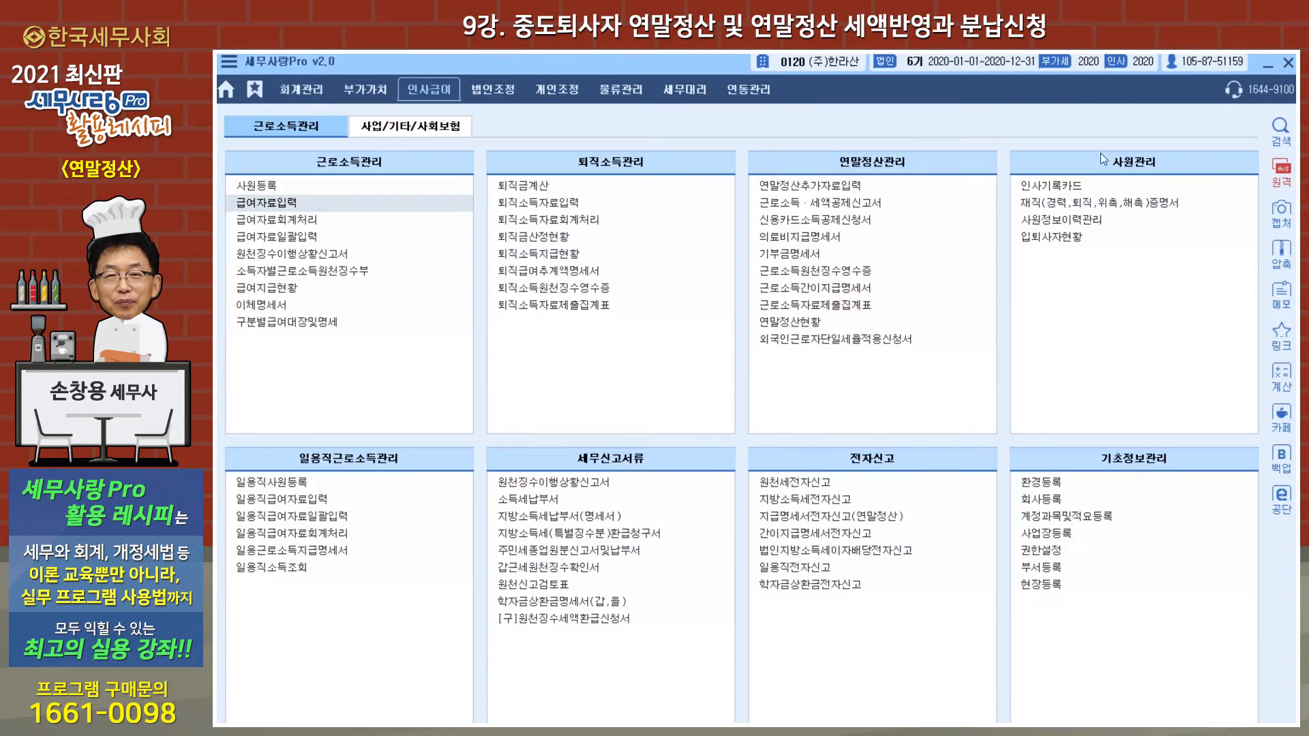
{"action": "left_click", "coordinate": [287, 203]}
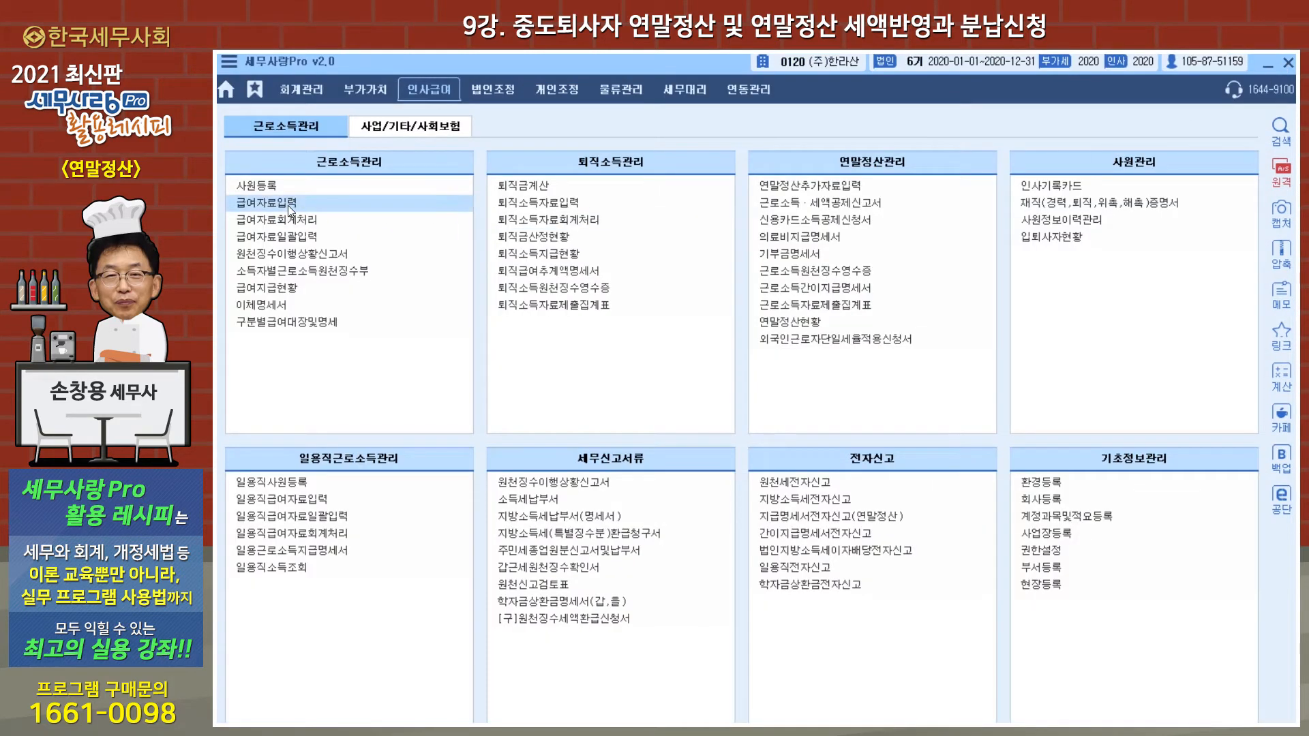
{"action": "type", "text": "12"}
{"action": "key", "text": "Return"}
{"action": "key", "text": "Return"}
{"action": "key", "text": "Return"}
{"action": "key", "text": "Return"}
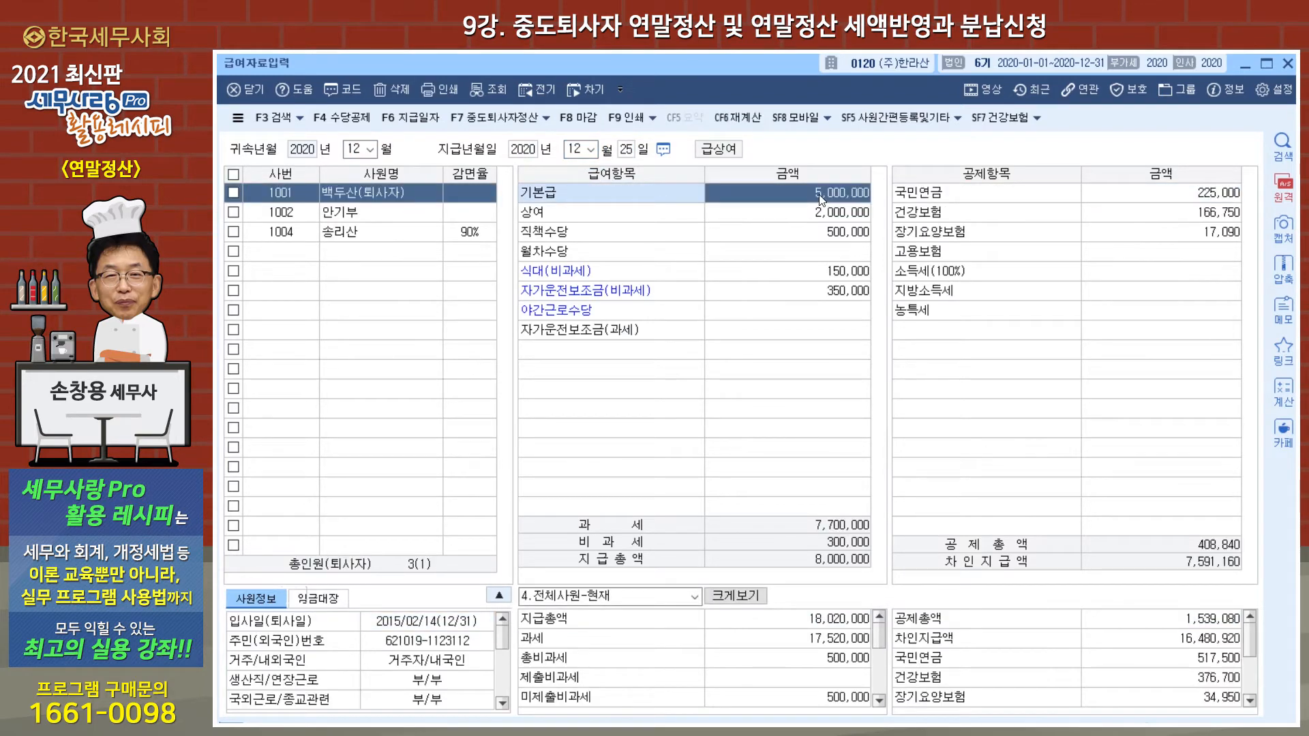
Step: Check the retiree's pay item amounts and the income tax and local income tax deductions
{"action": "key", "text": "Return"}
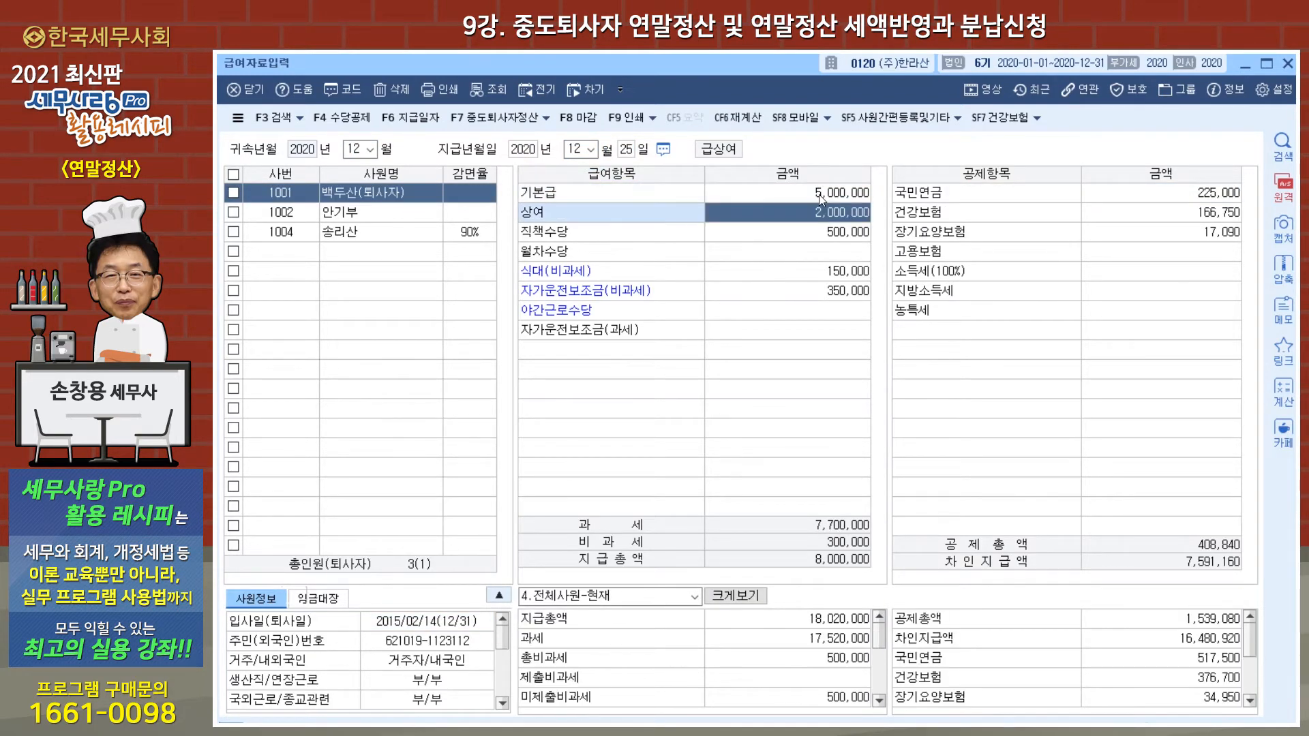
{"action": "key", "text": "Return"}
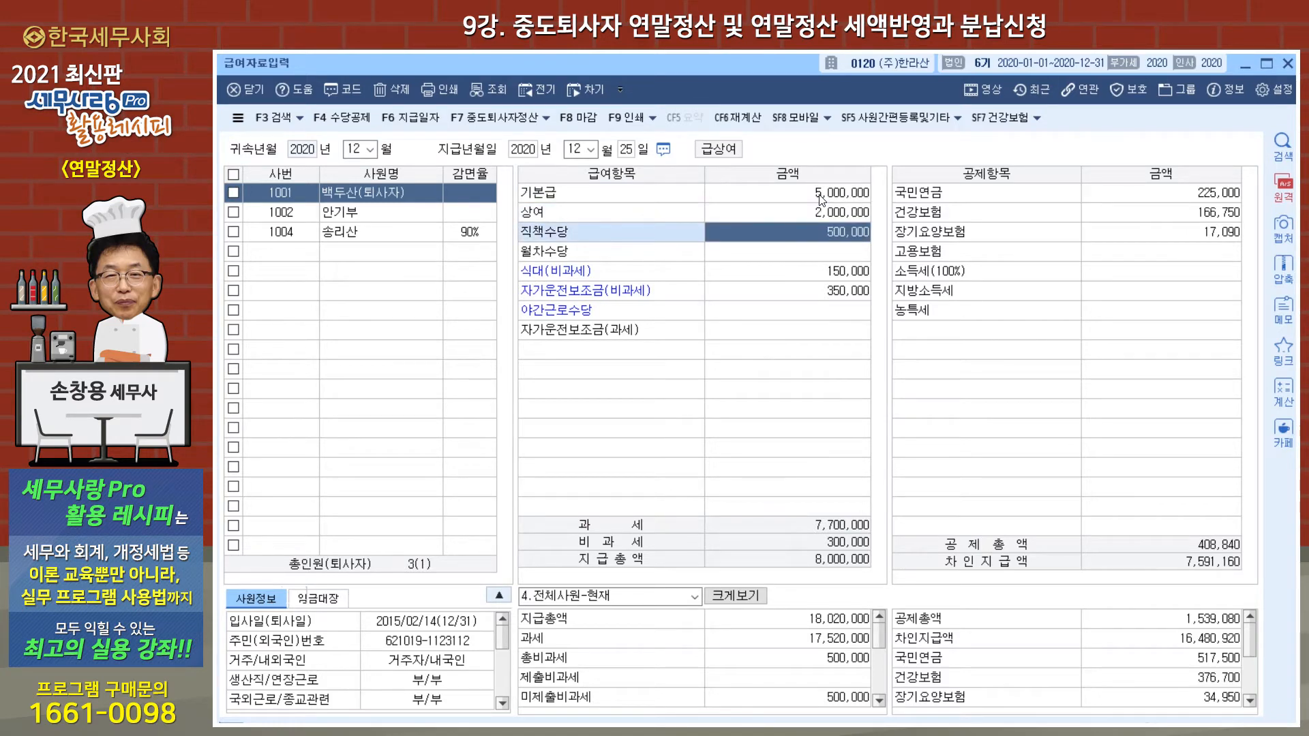
{"action": "left_click", "coordinate": [1152, 276]}
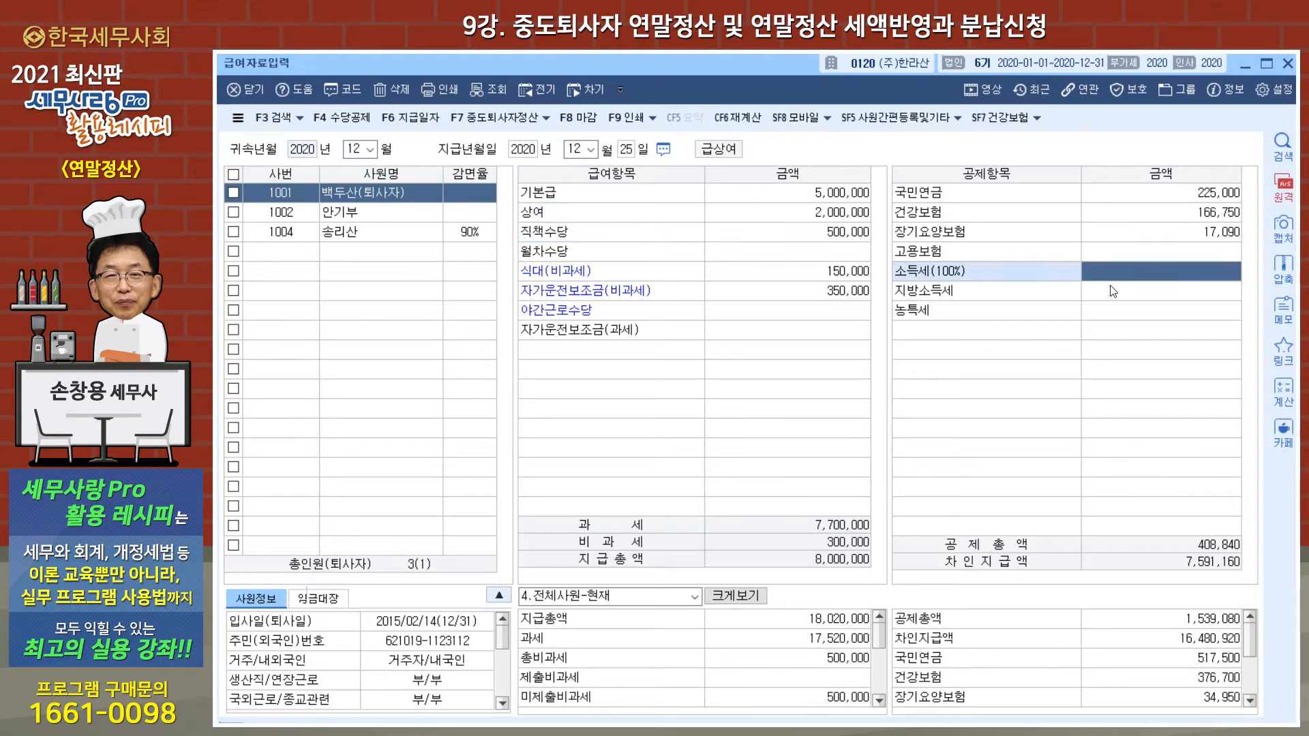
{"action": "left_click", "coordinate": [1156, 286]}
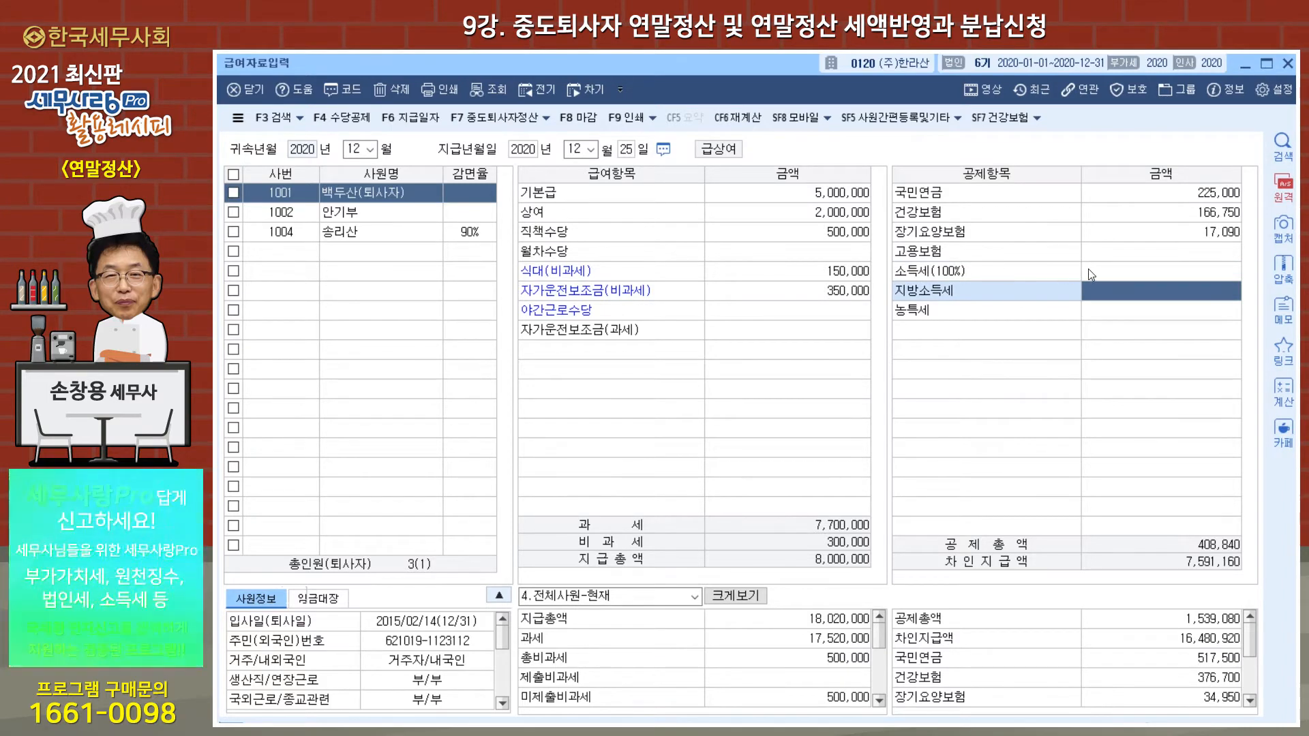
{"action": "left_click", "coordinate": [1107, 270]}
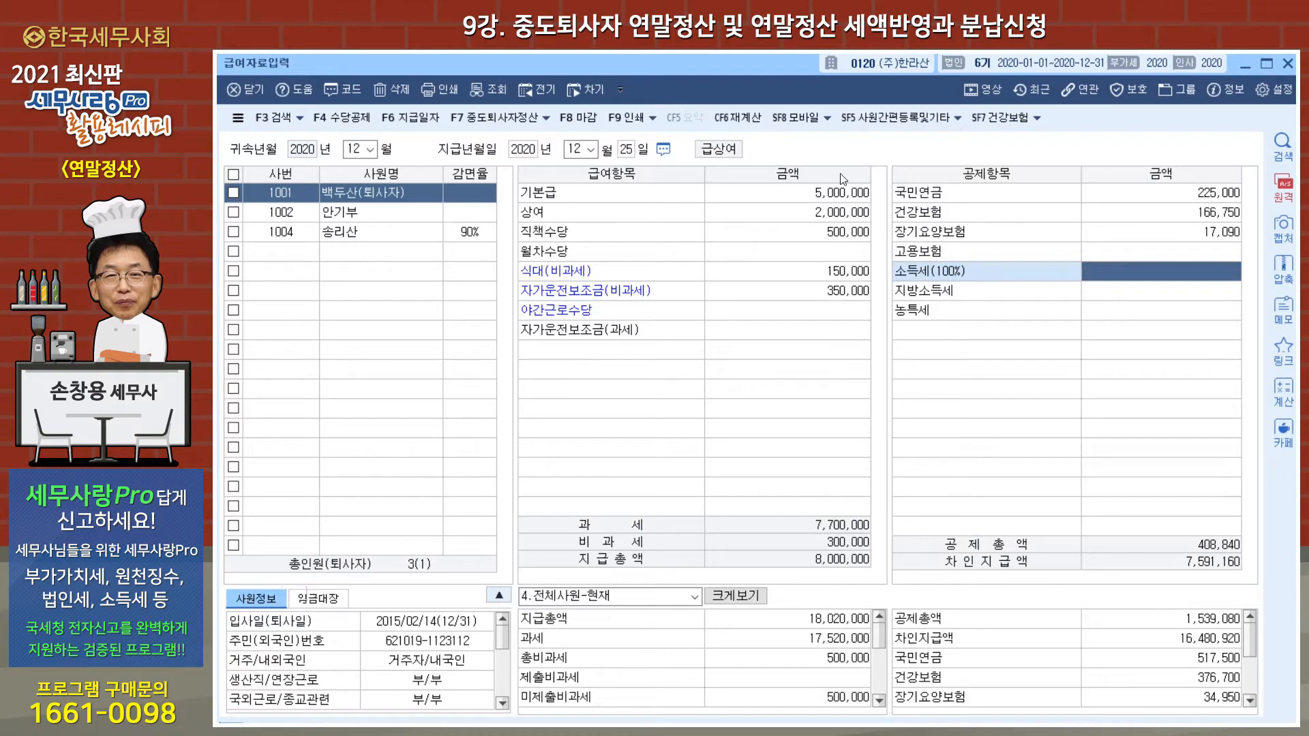
Step: Recalculate (재계산) all December payroll items for all employees (전체사원)
{"action": "left_click", "coordinate": [739, 119]}
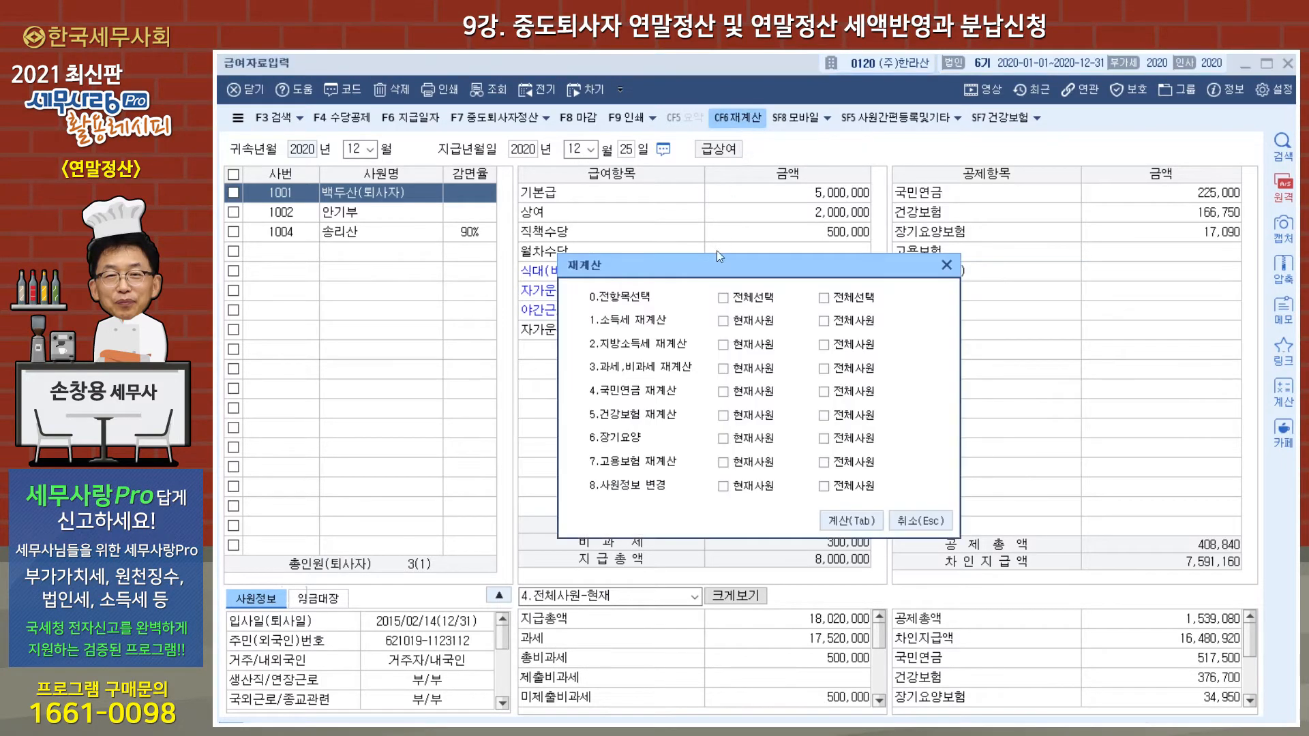
{"action": "left_click", "coordinate": [947, 265]}
{"action": "left_click", "coordinate": [235, 194]}
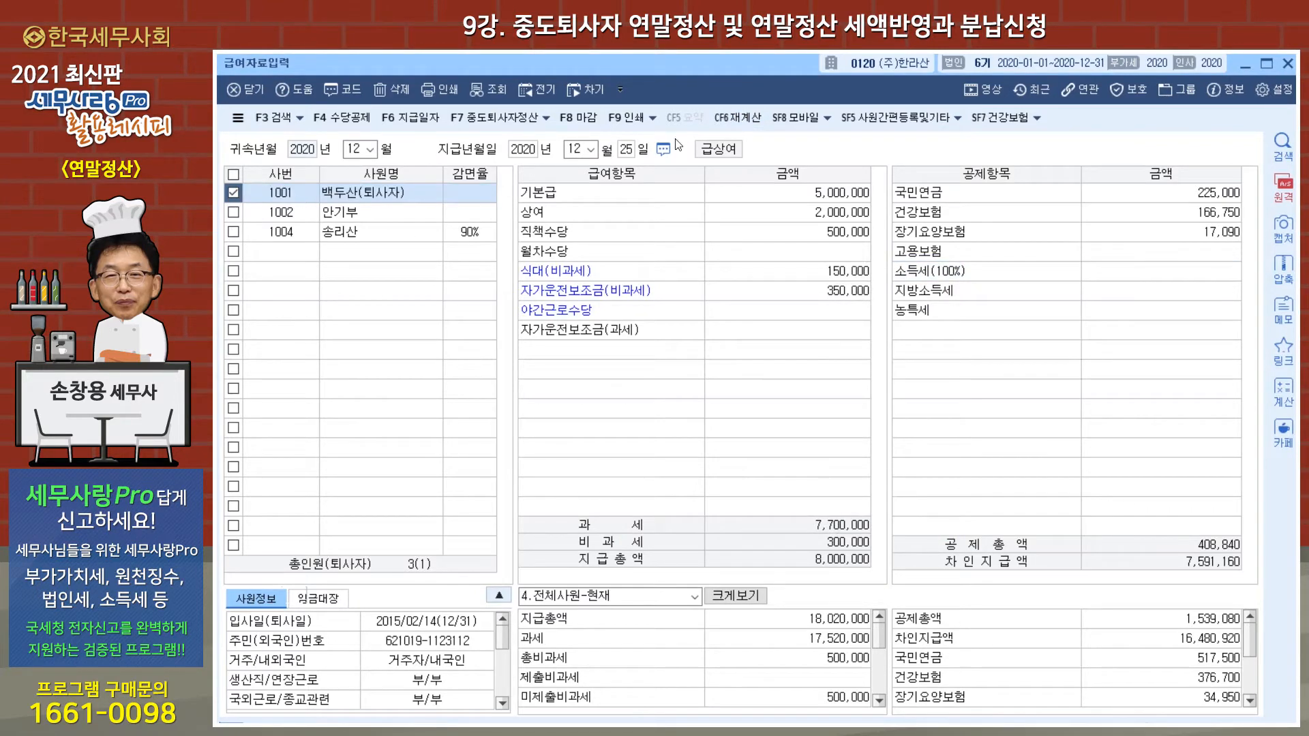
{"action": "left_click", "coordinate": [739, 118]}
{"action": "left_click", "coordinate": [725, 300]}
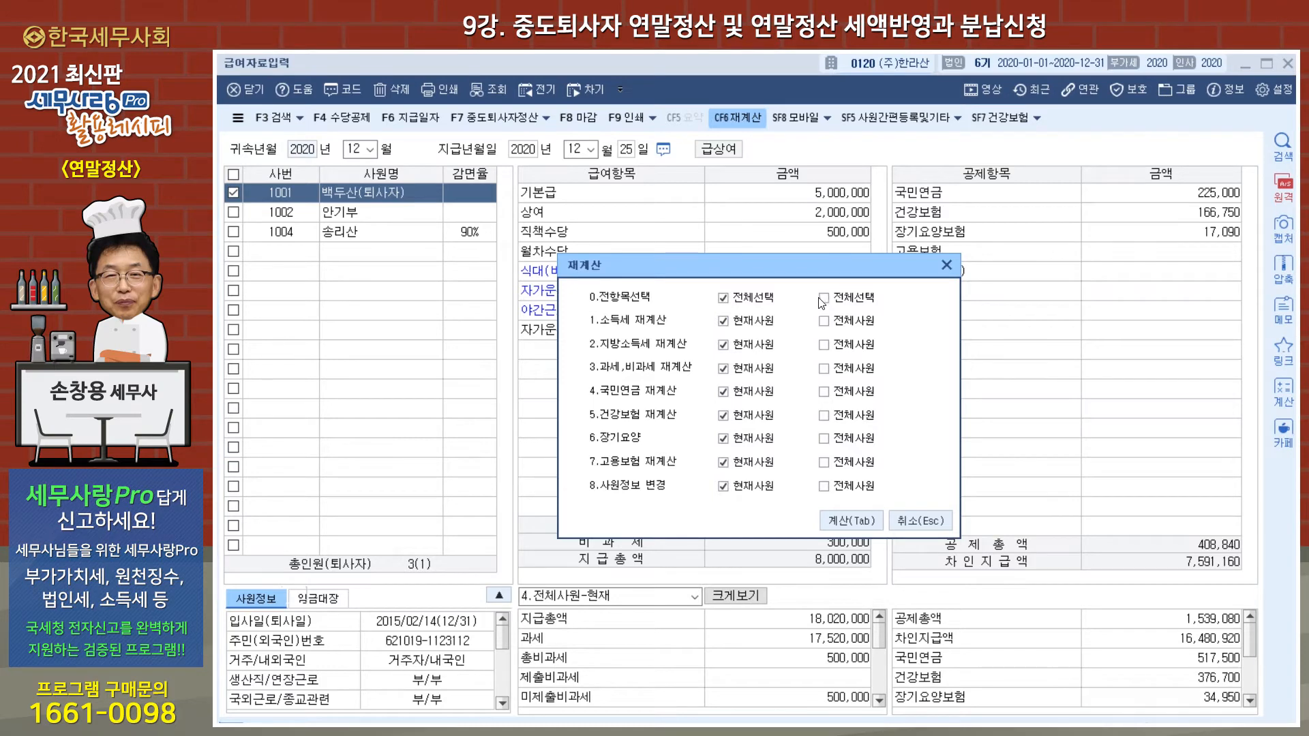
{"action": "left_click", "coordinate": [849, 520]}
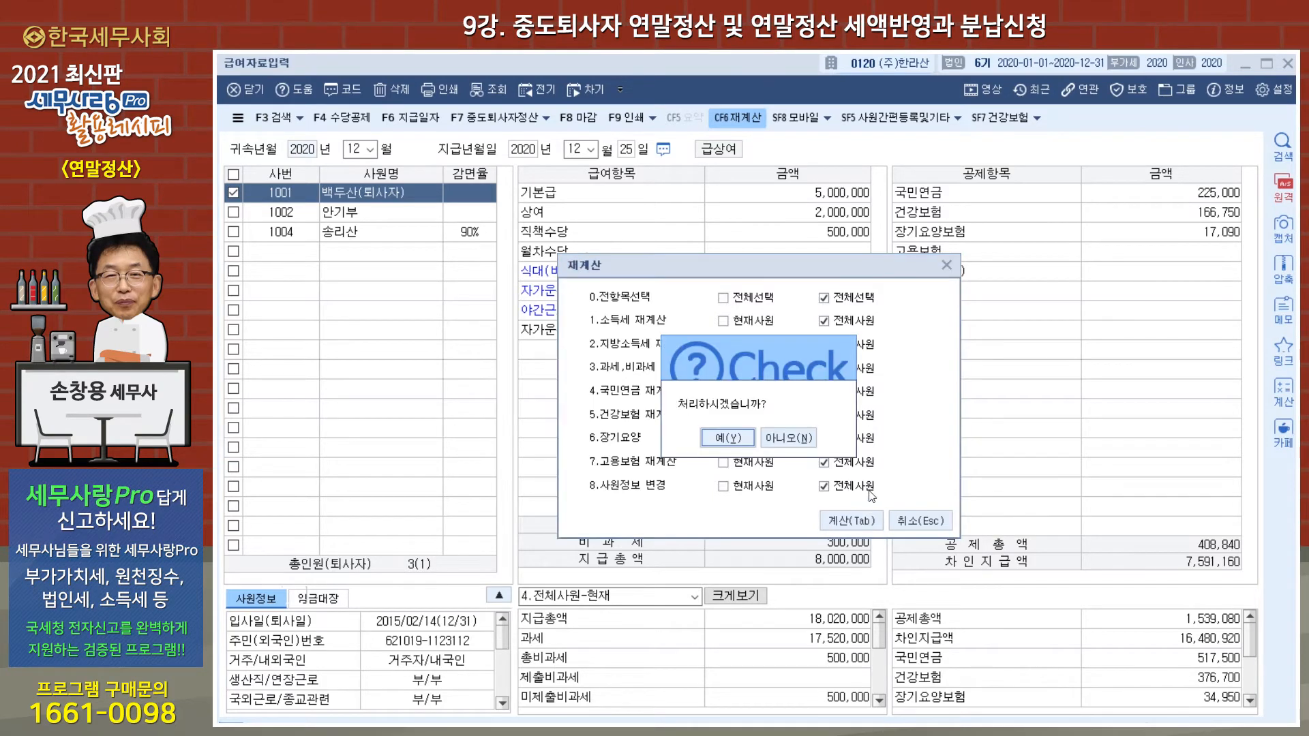
{"action": "left_click", "coordinate": [730, 436]}
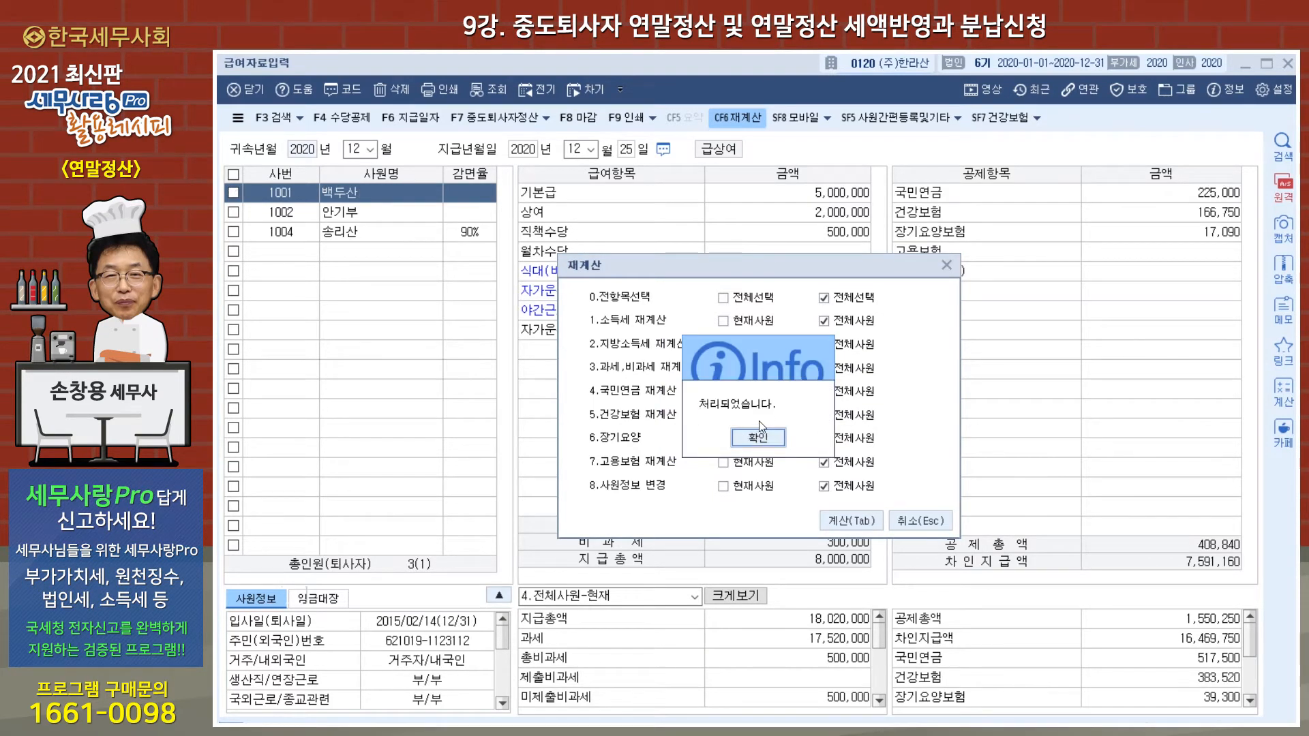
{"action": "left_click", "coordinate": [761, 439]}
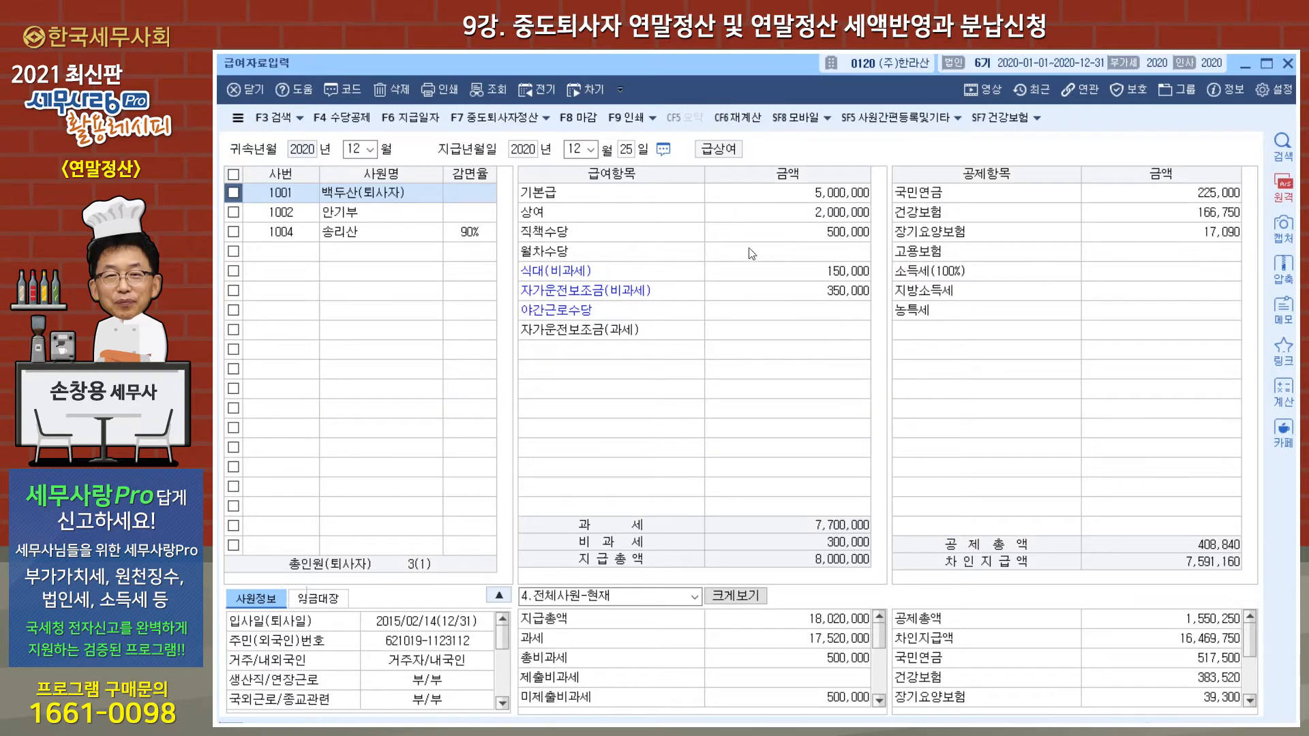
Step: Load the November 2020 payroll to check the retiree's income tax (소득세) and local income tax deductions
{"action": "left_click", "coordinate": [1116, 278]}
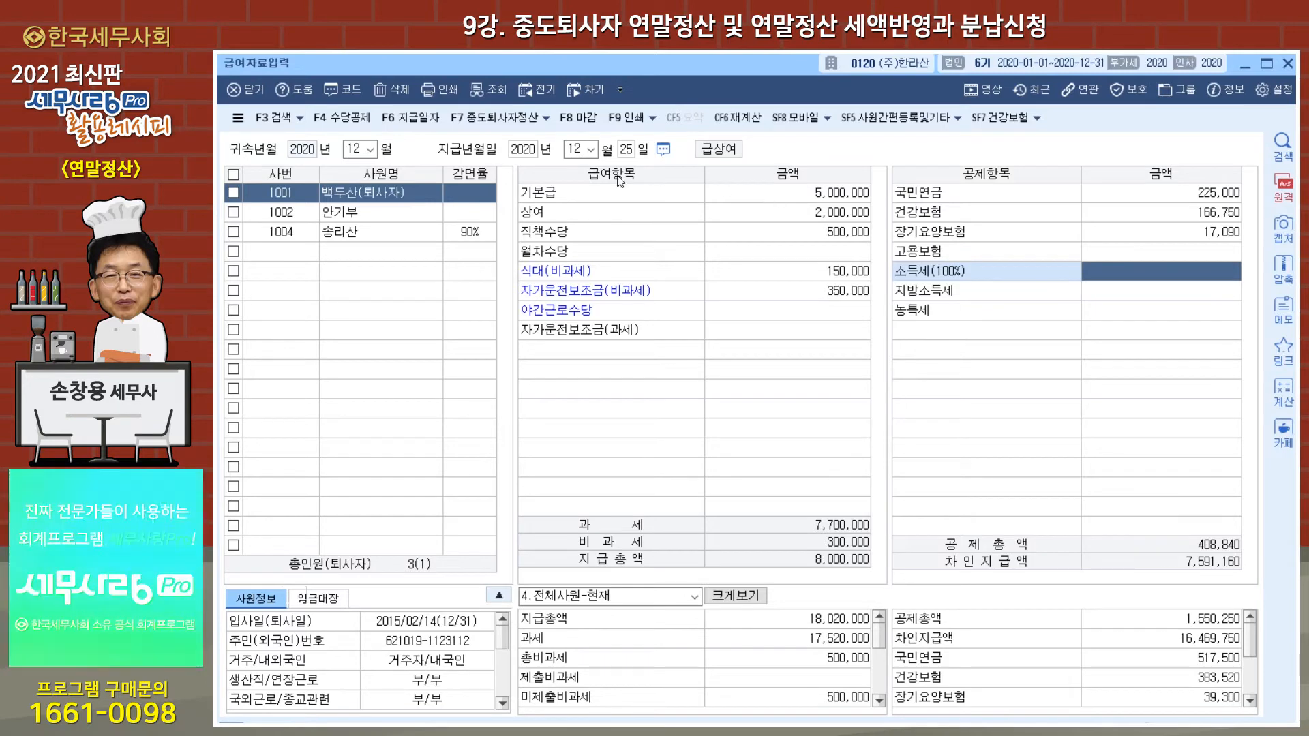
{"action": "left_click", "coordinate": [355, 150]}
{"action": "type", "text": "11"}
{"action": "key", "text": "Return"}
{"action": "key", "text": "Return"}
{"action": "key", "text": "Return"}
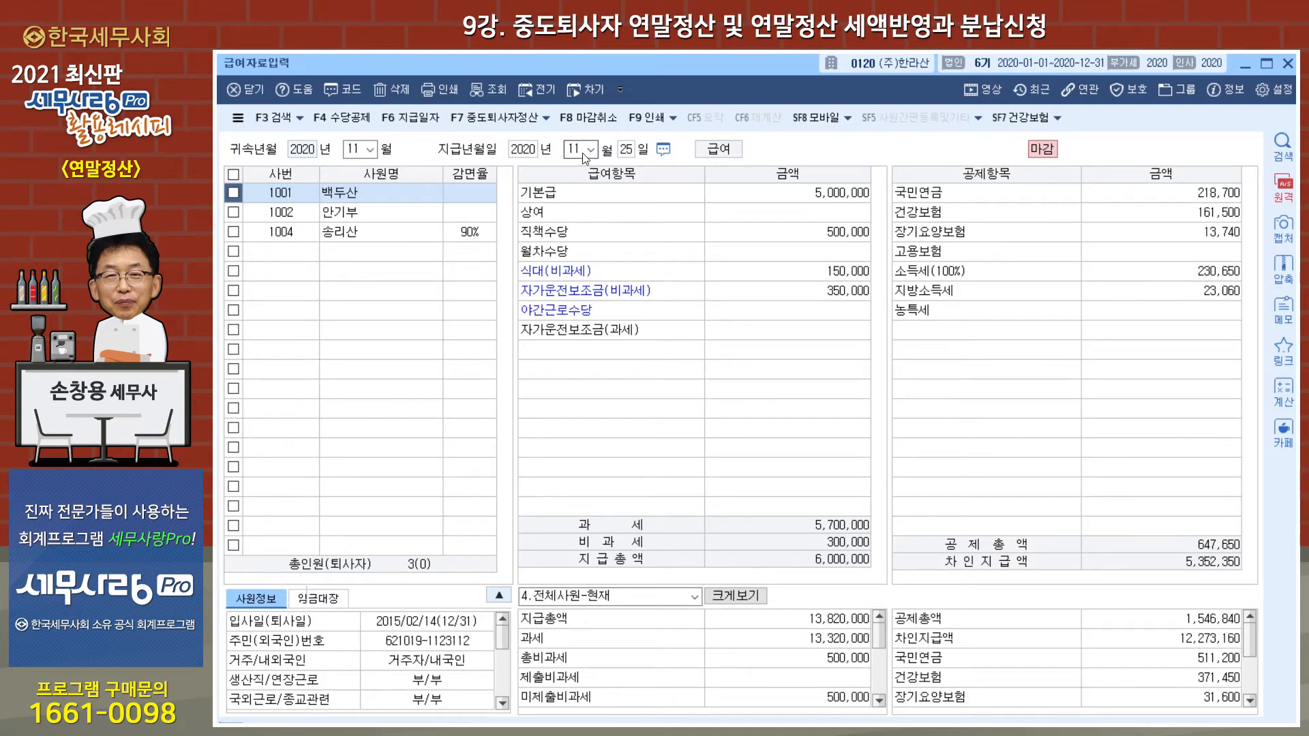
Step: Reload the December 2020 payroll with the first employee's pay items
{"action": "left_click", "coordinate": [372, 152]}
{"action": "type", "text": "12"}
{"action": "key", "text": "Return"}
{"action": "key", "text": "Return"}
{"action": "key", "text": "Return"}
{"action": "key", "text": "Return"}
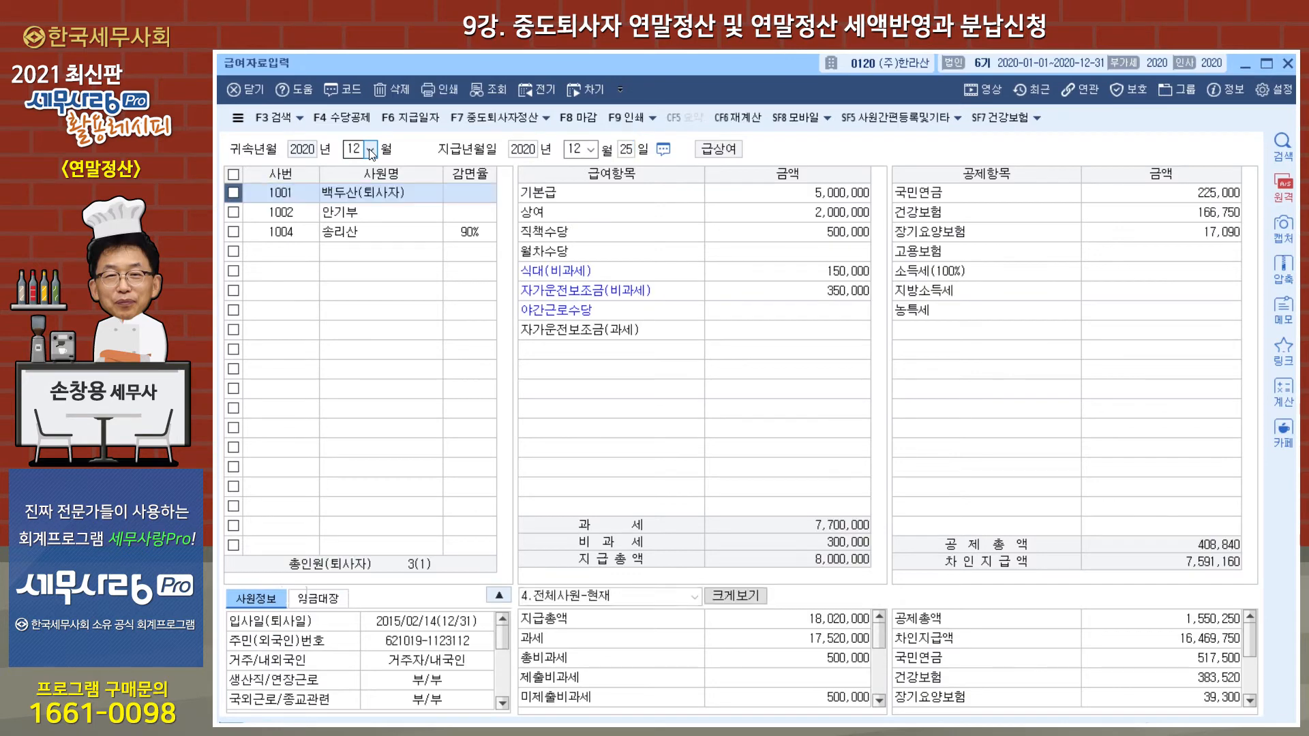
Step: Set the retiree's December income tax (소득세) deduction to 230,650
{"action": "left_click", "coordinate": [1168, 275]}
{"action": "type", "text": "1"}
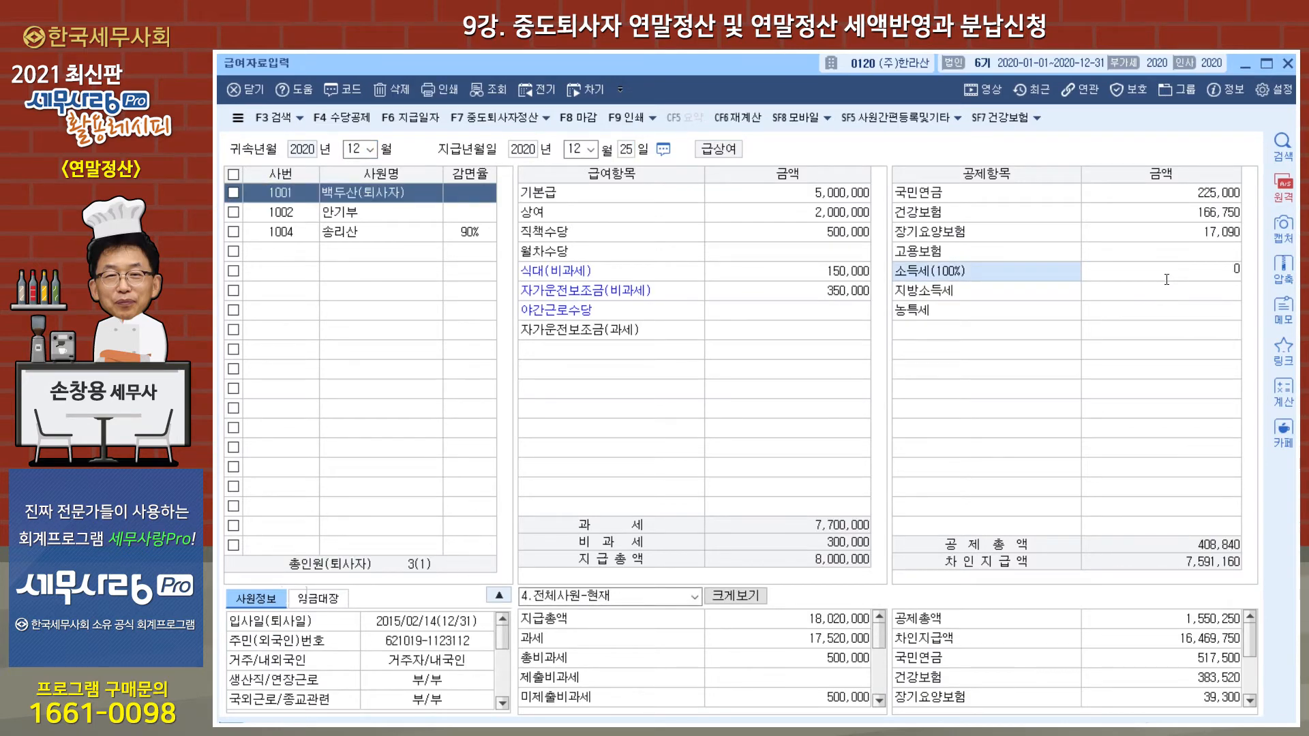
{"action": "type", "text": "3650"}
{"action": "key", "text": "Return"}
{"action": "key", "text": "Up"}
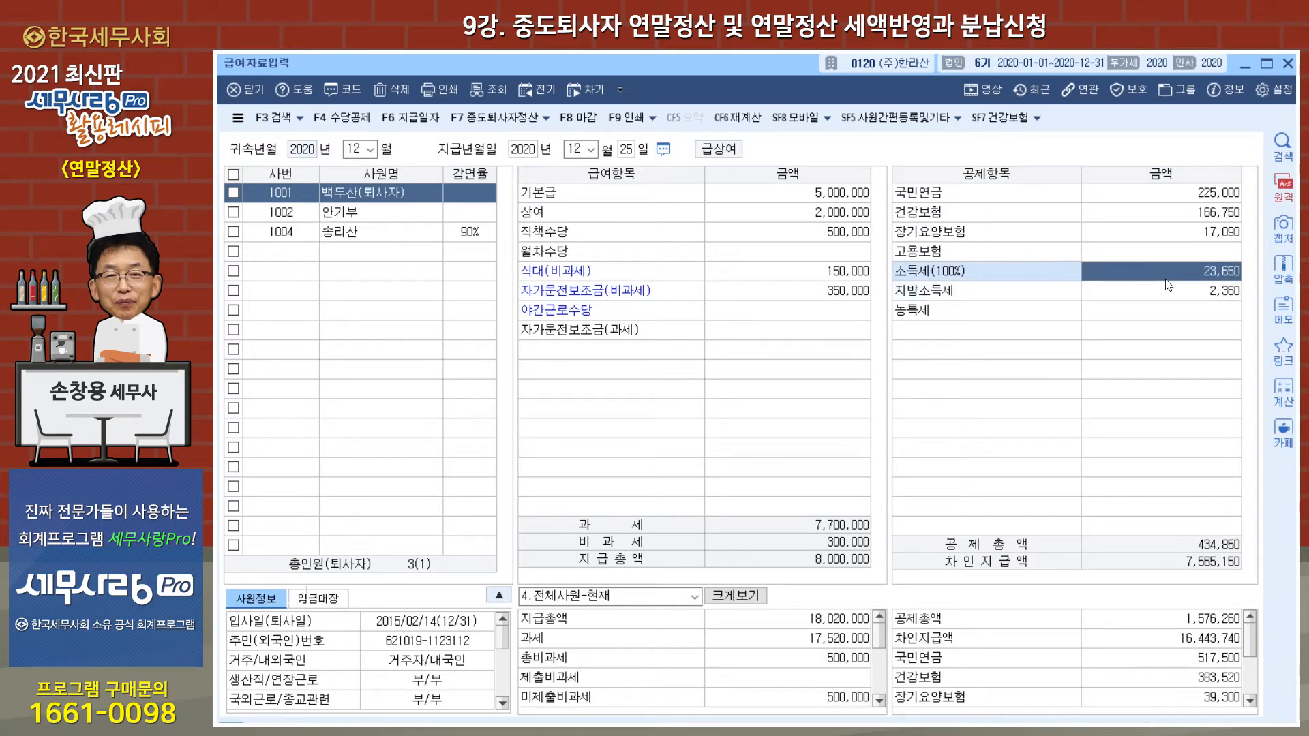
{"action": "type", "text": "230,650"}
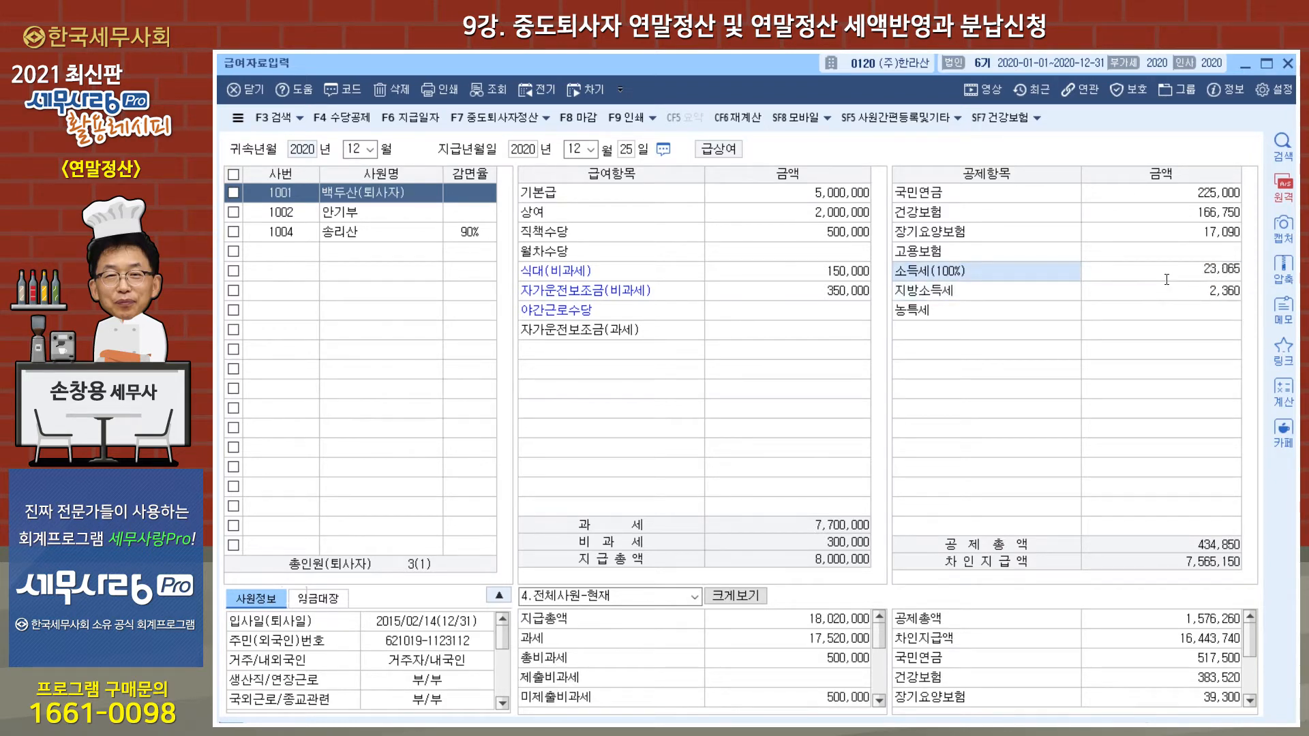
{"action": "key", "text": "Return"}
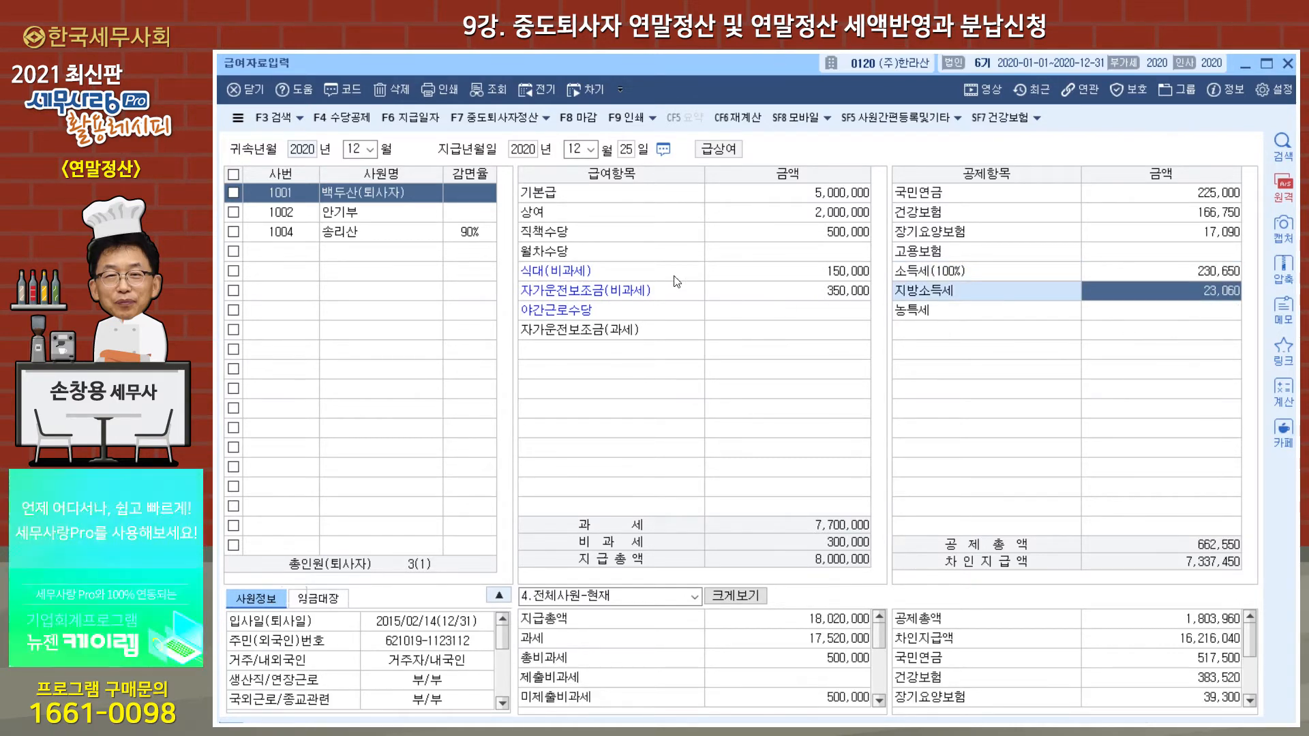
Step: Run the retiree's mid-year settlement (중도퇴사자정산) with the retirement-month income tax included (퇴사월소득세반영) and apply it to the payroll (급여반영)
{"action": "left_click", "coordinate": [482, 124]}
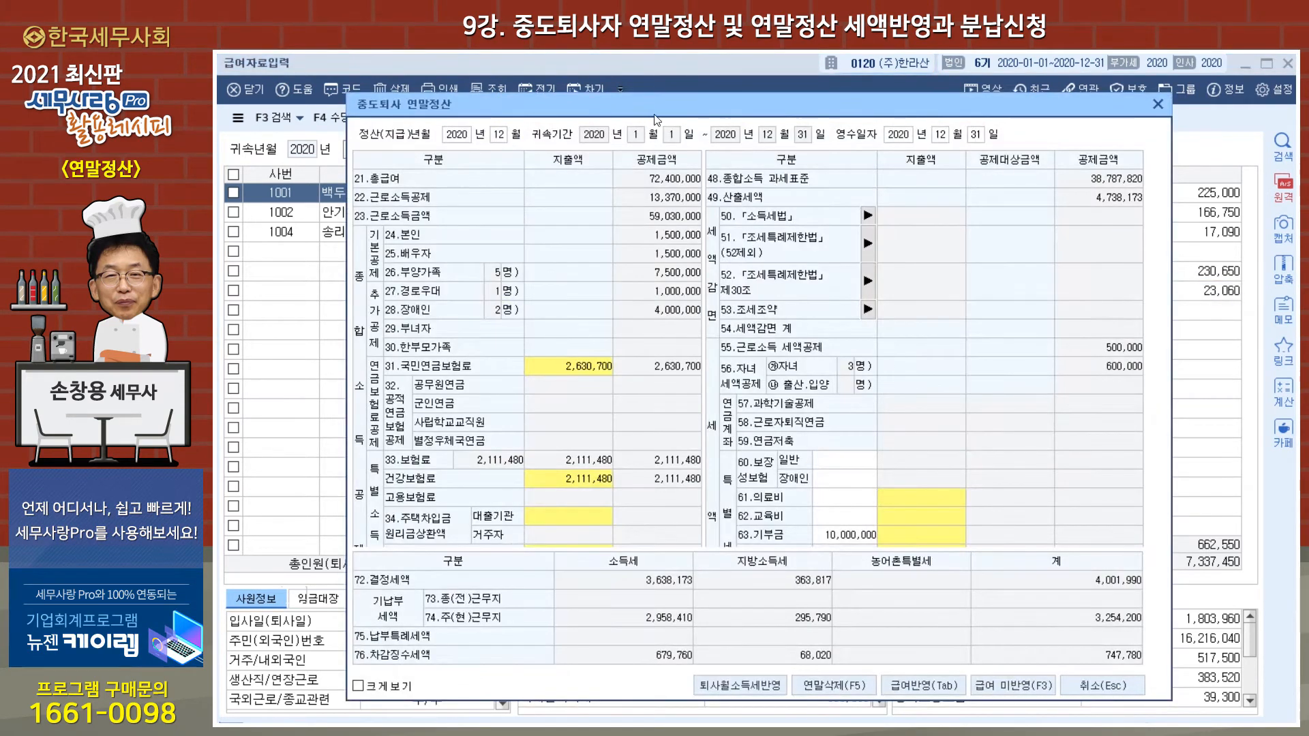
{"action": "left_click_drag", "start_coordinate": [655, 116], "coordinate": [646, 94]}
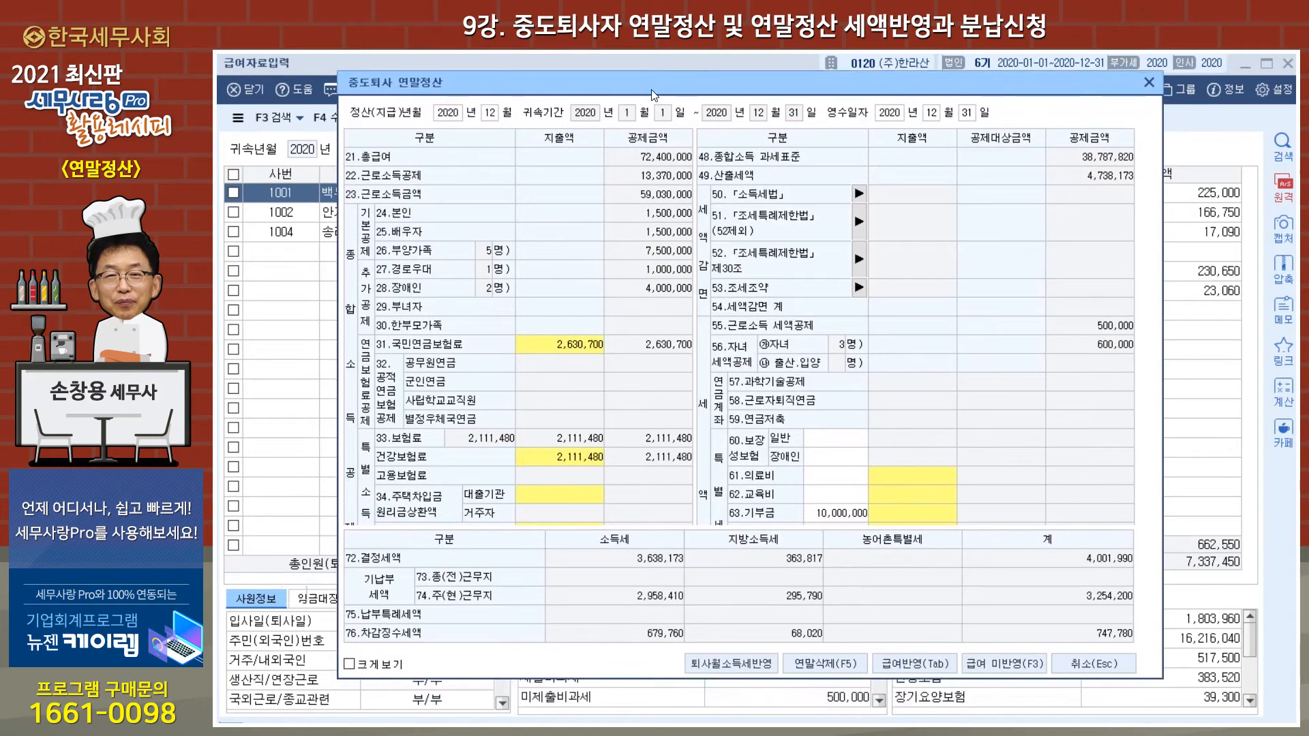
{"action": "left_click", "coordinate": [736, 674]}
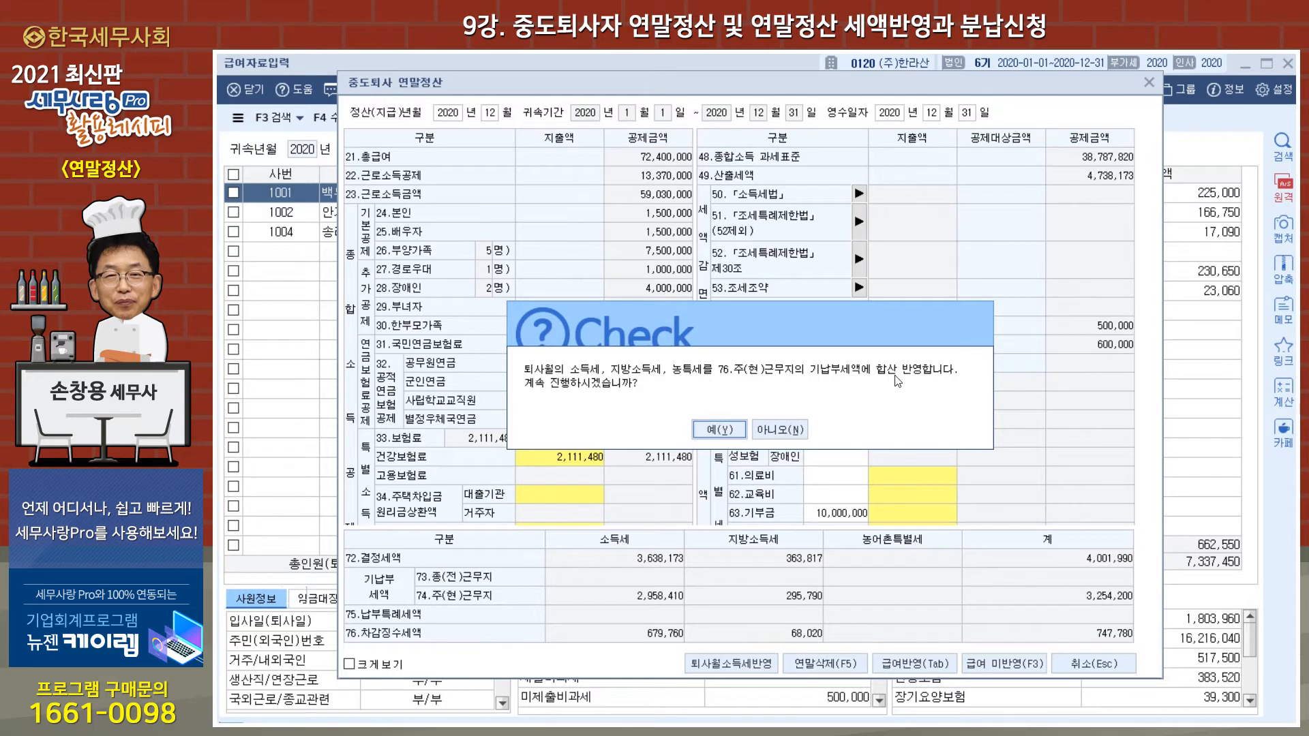
{"action": "left_click", "coordinate": [720, 430]}
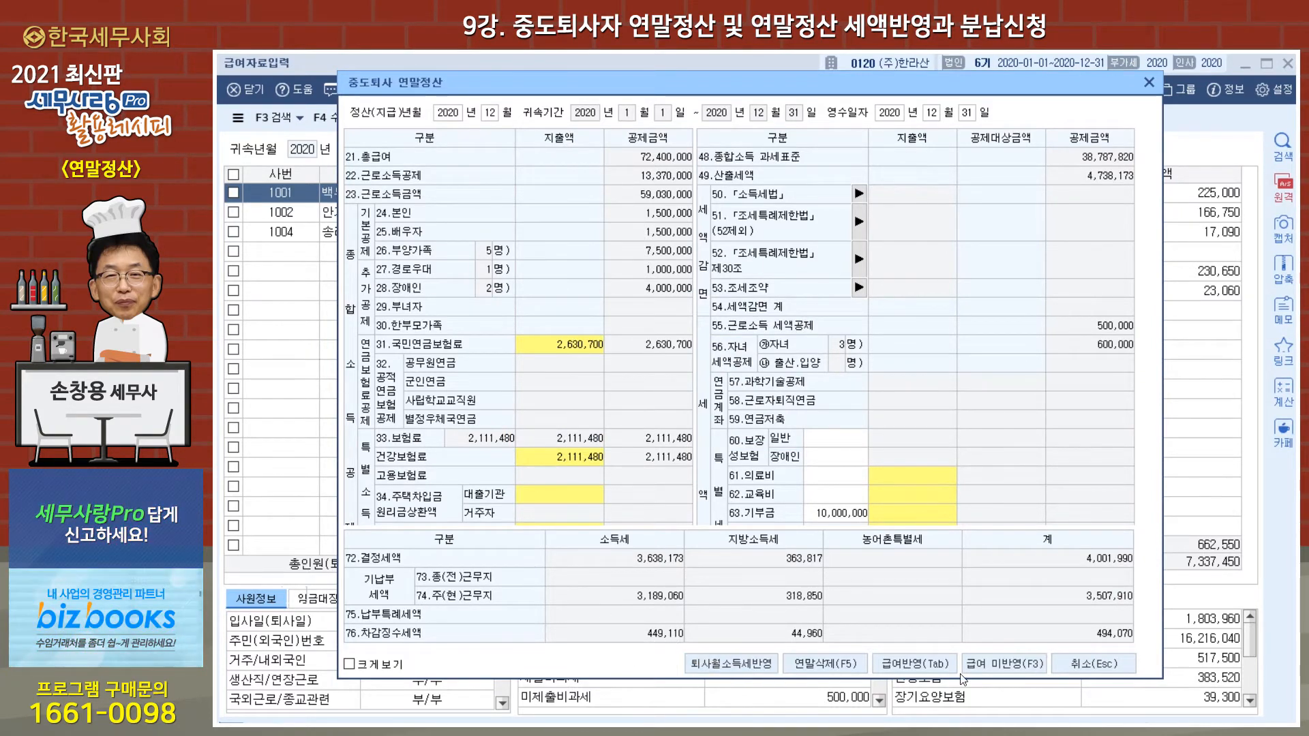
{"action": "left_click", "coordinate": [922, 667]}
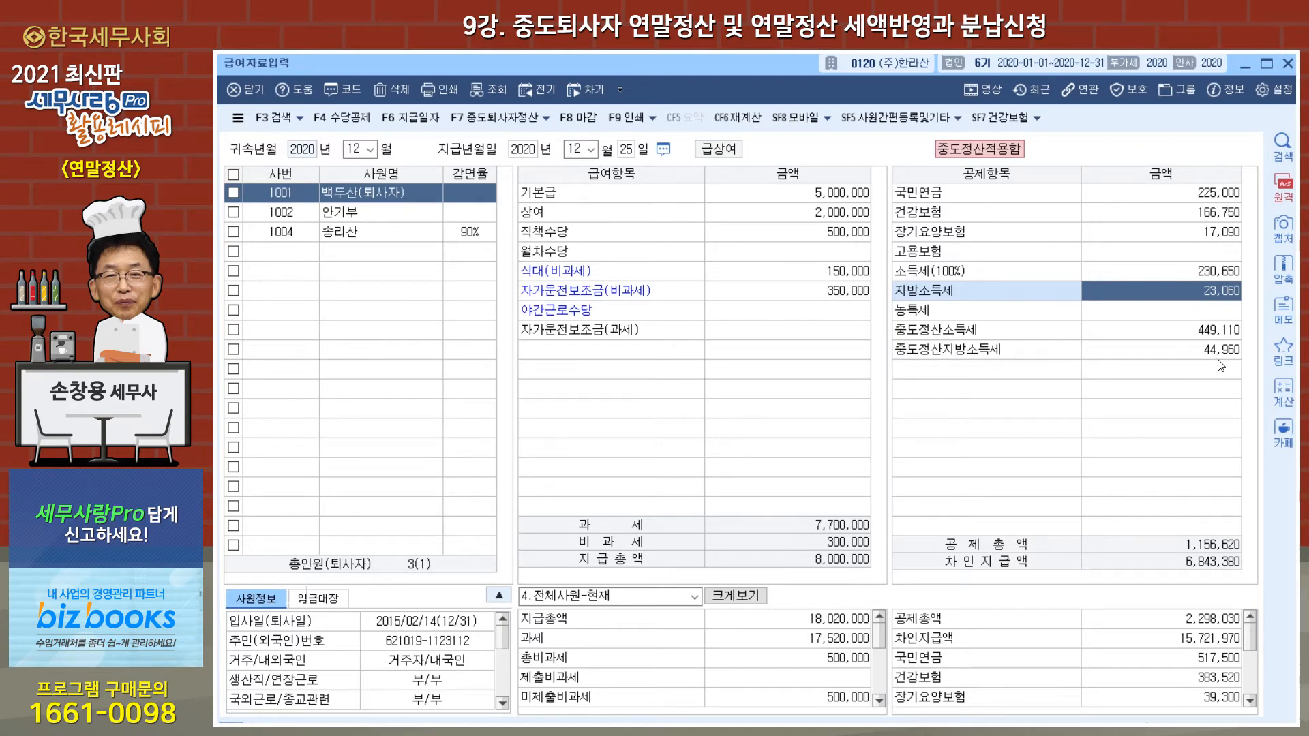
Step: Reopen the mid-year settlement (중도퇴사자정산), review the retiree's prepaid and balance tax amounts, and close it
{"action": "left_click", "coordinate": [499, 119]}
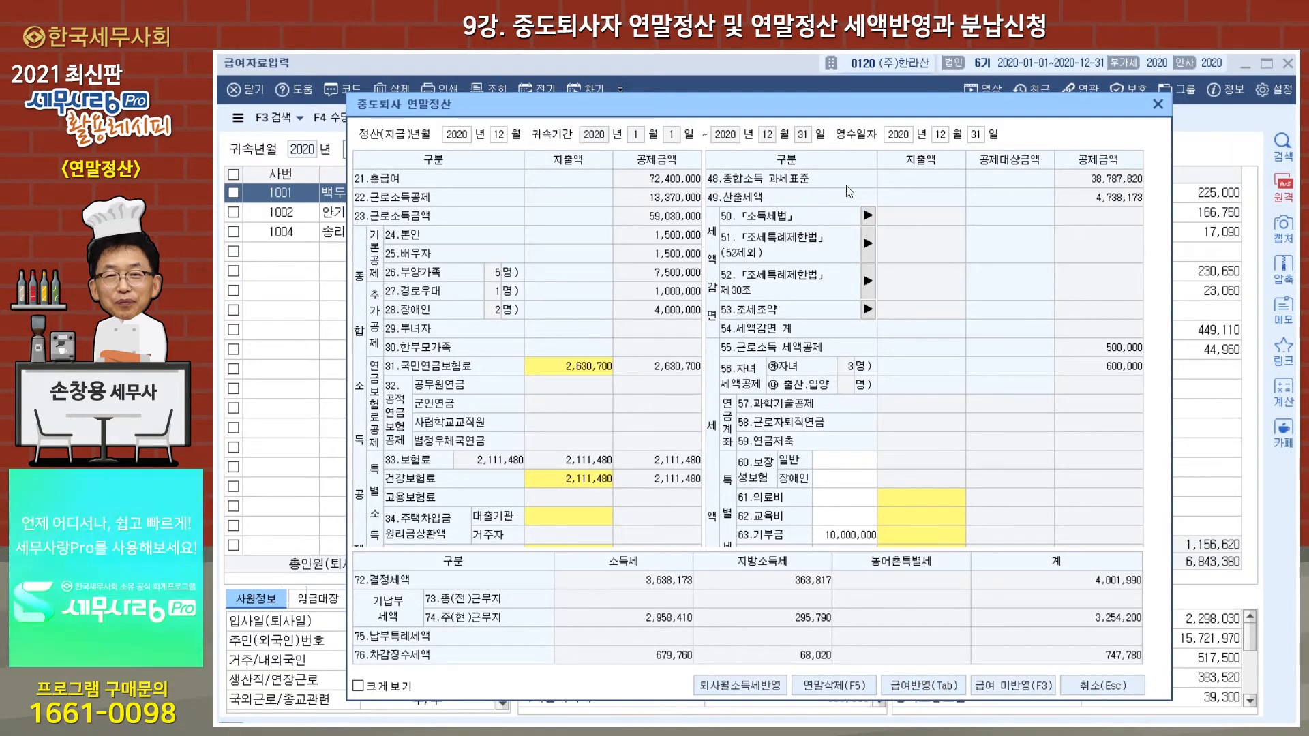
{"action": "left_click_drag", "start_coordinate": [828, 105], "coordinate": [717, 100]}
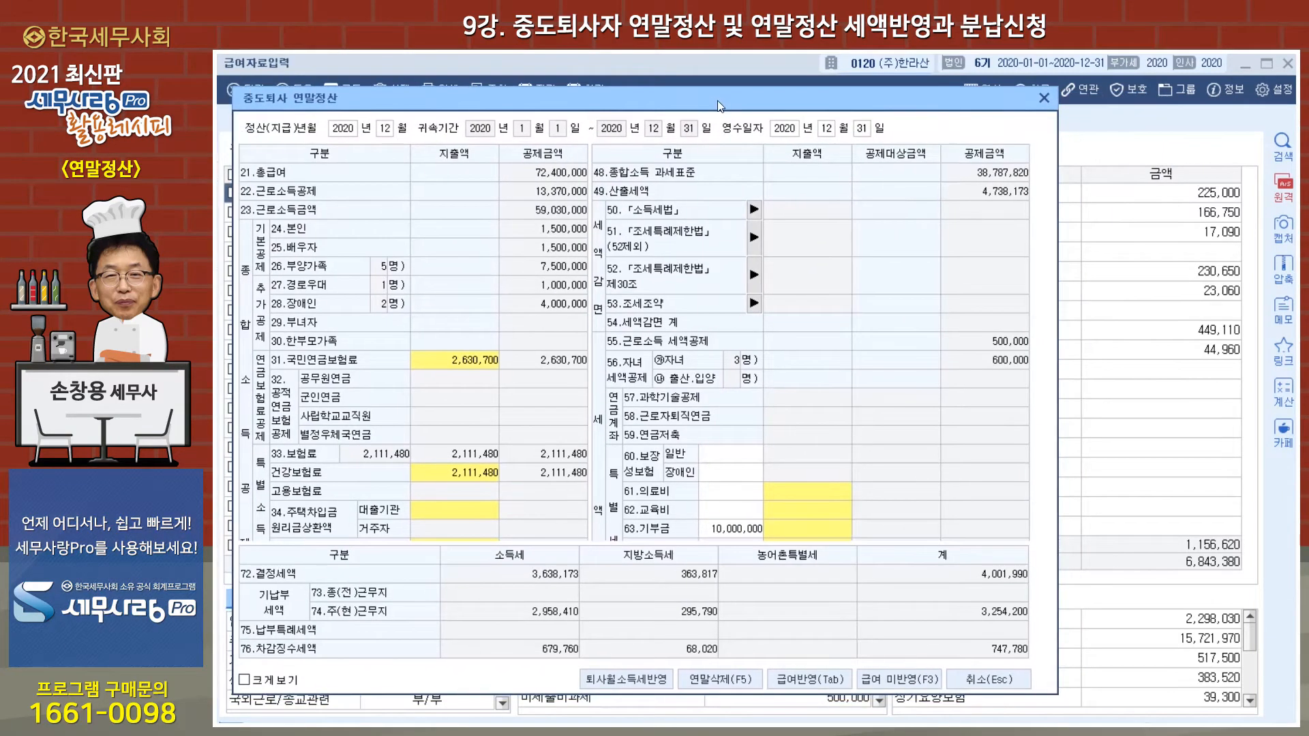
{"action": "left_click", "coordinate": [1046, 97]}
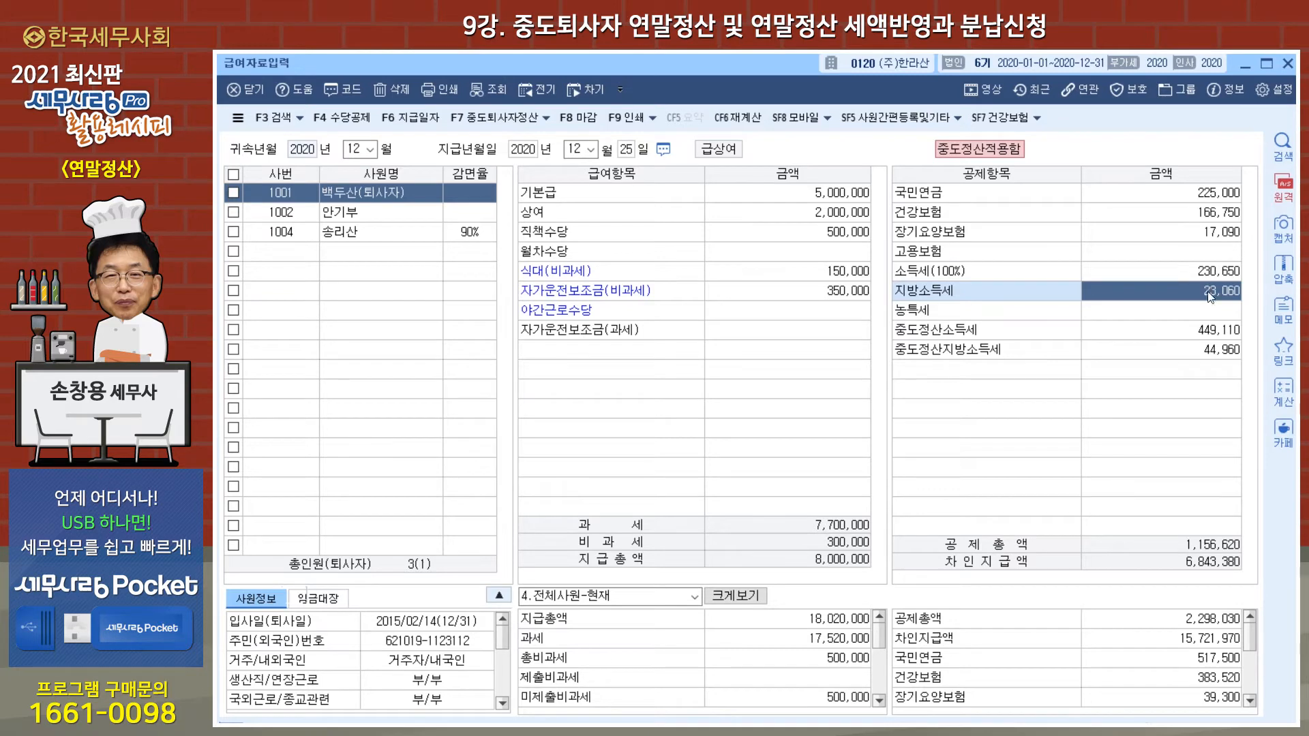
Step: Finalize (마감) the December 2020 payroll and leave payroll entry
{"action": "left_click", "coordinate": [586, 122]}
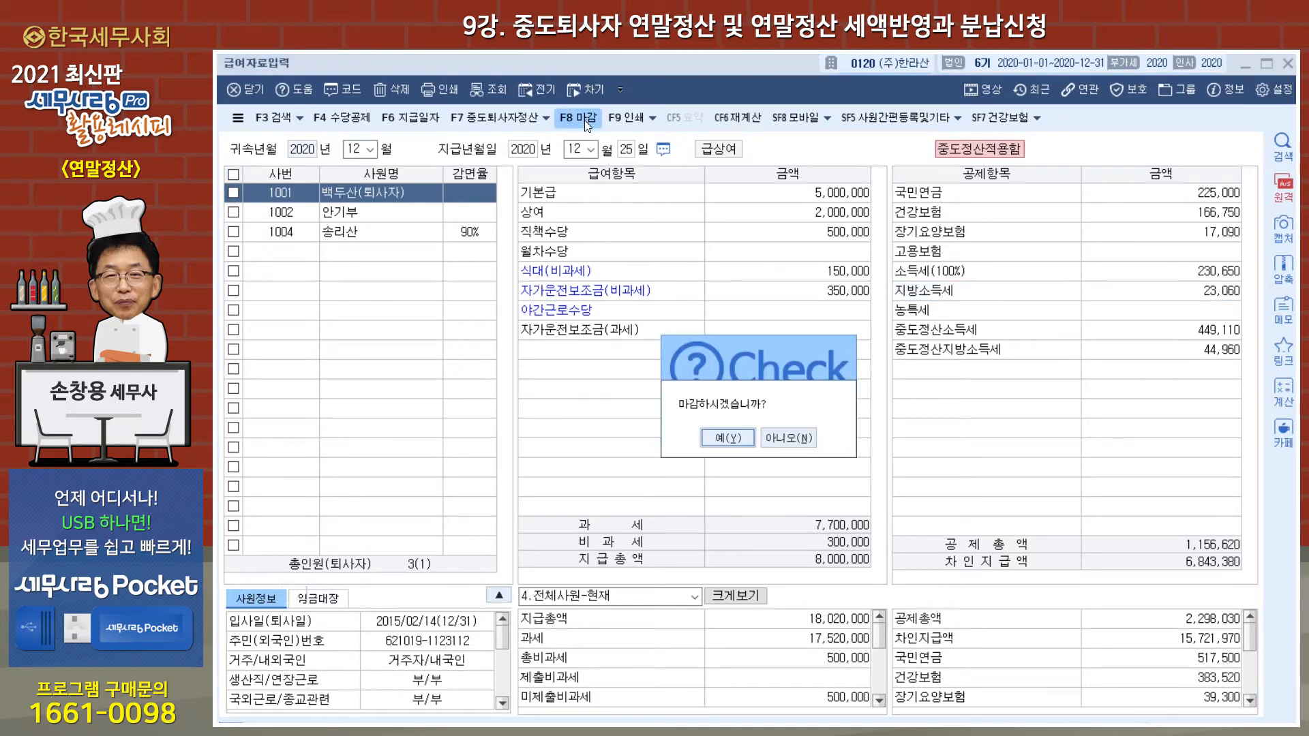
{"action": "left_click", "coordinate": [737, 439]}
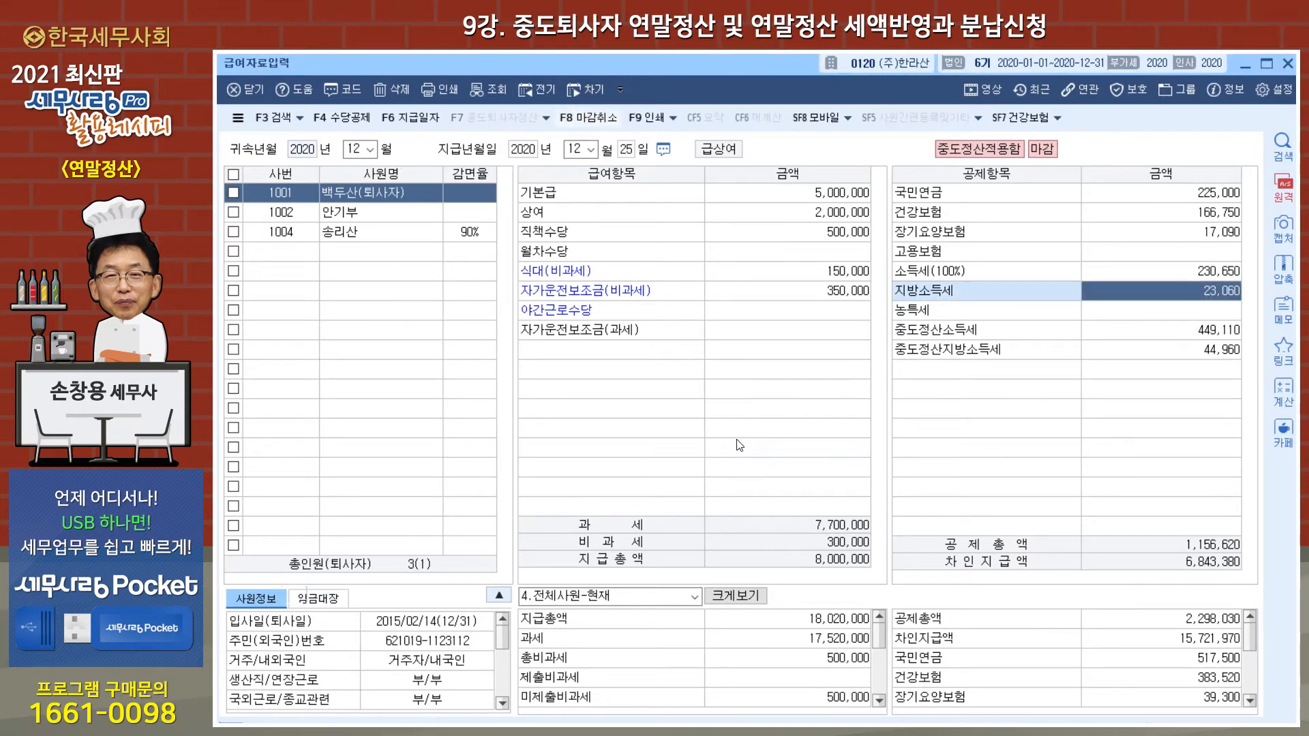
{"action": "left_click", "coordinate": [1288, 65]}
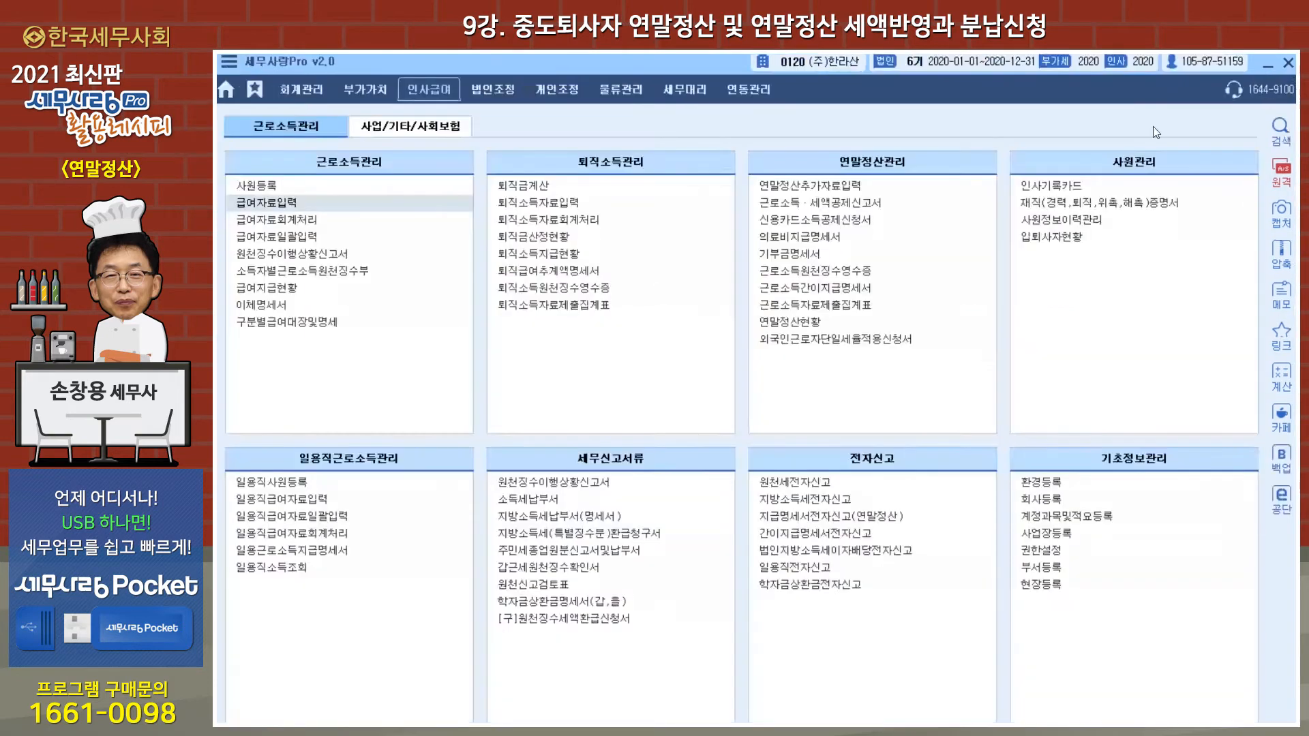
Step: Open the withholding tax status report (원천징수이행상황신고서) with attribution and payment periods of December 2020 and filing type 정기신고
{"action": "left_click", "coordinate": [309, 258]}
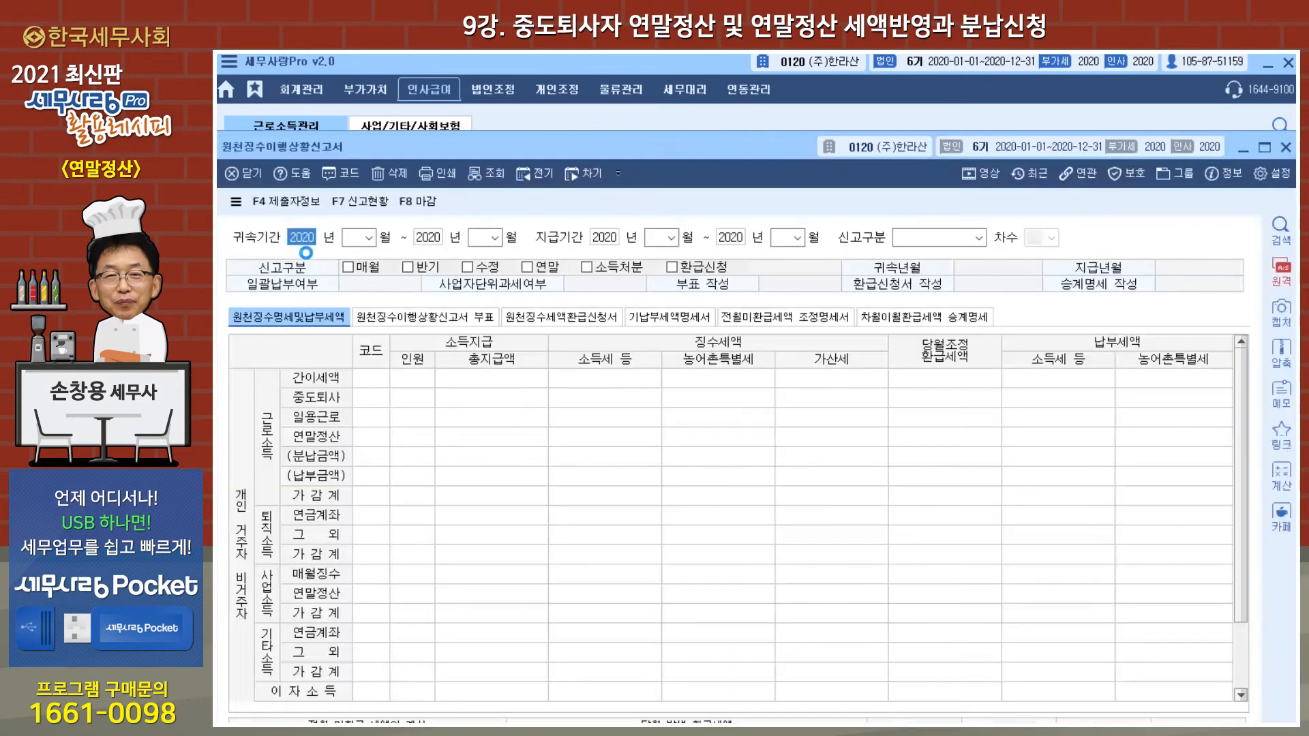
{"action": "key", "text": "Return"}
{"action": "type", "text": "12"}
{"action": "key", "text": "Return"}
{"action": "key", "text": "Return"}
{"action": "type", "text": "12"}
{"action": "key", "text": "Return"}
{"action": "key", "text": "Return"}
{"action": "type", "text": "12"}
{"action": "key", "text": "Return"}
{"action": "key", "text": "Return"}
{"action": "type", "text": "12"}
{"action": "key", "text": "Return"}
{"action": "key", "text": "Return"}
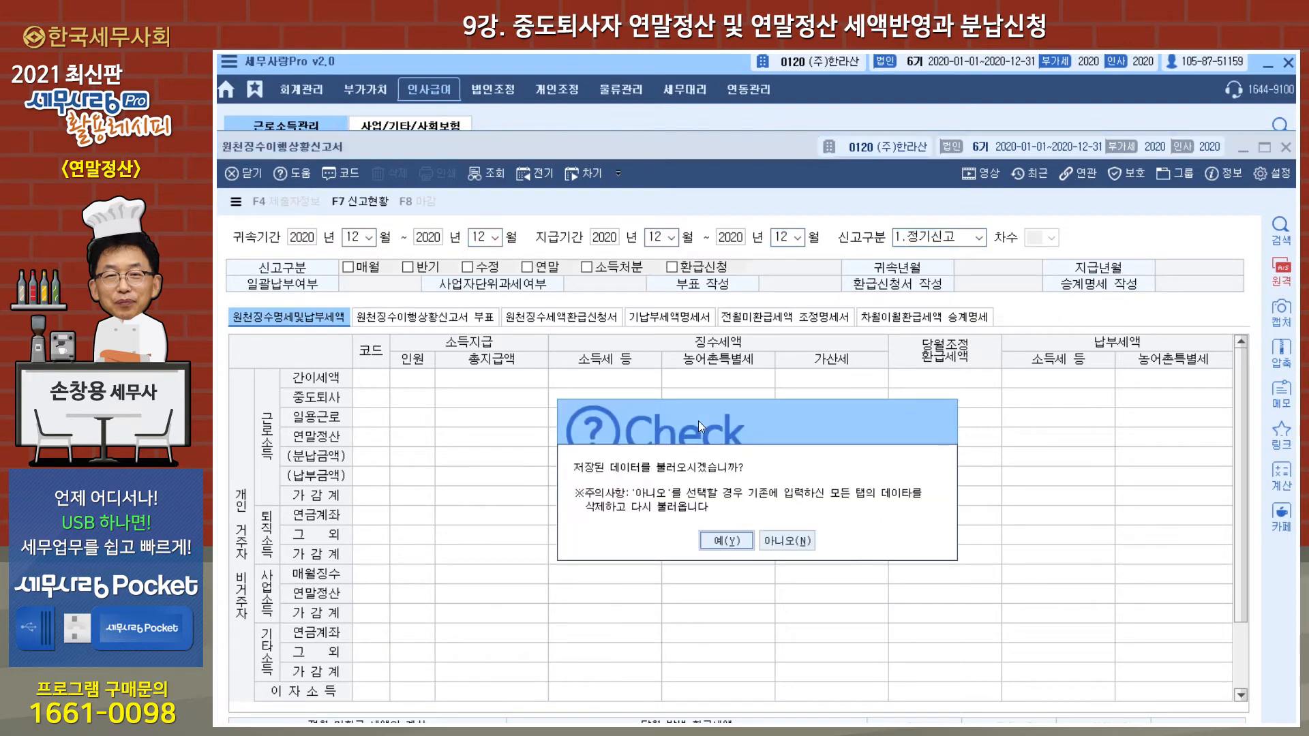
Step: Reload the December report without the saved data and check the total pay and income tax in the mid-year retiree row (A02)
{"action": "left_click", "coordinate": [785, 542]}
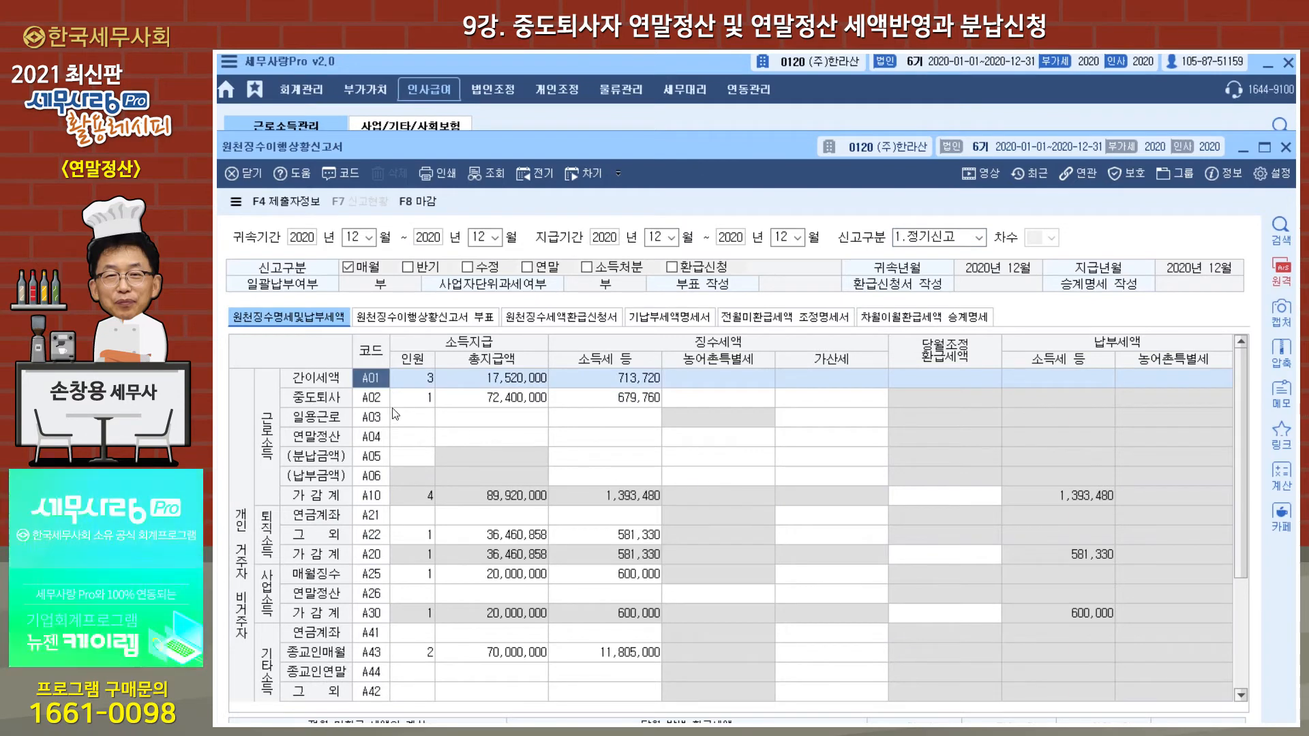
{"action": "left_click", "coordinate": [495, 403]}
{"action": "left_click", "coordinate": [637, 402]}
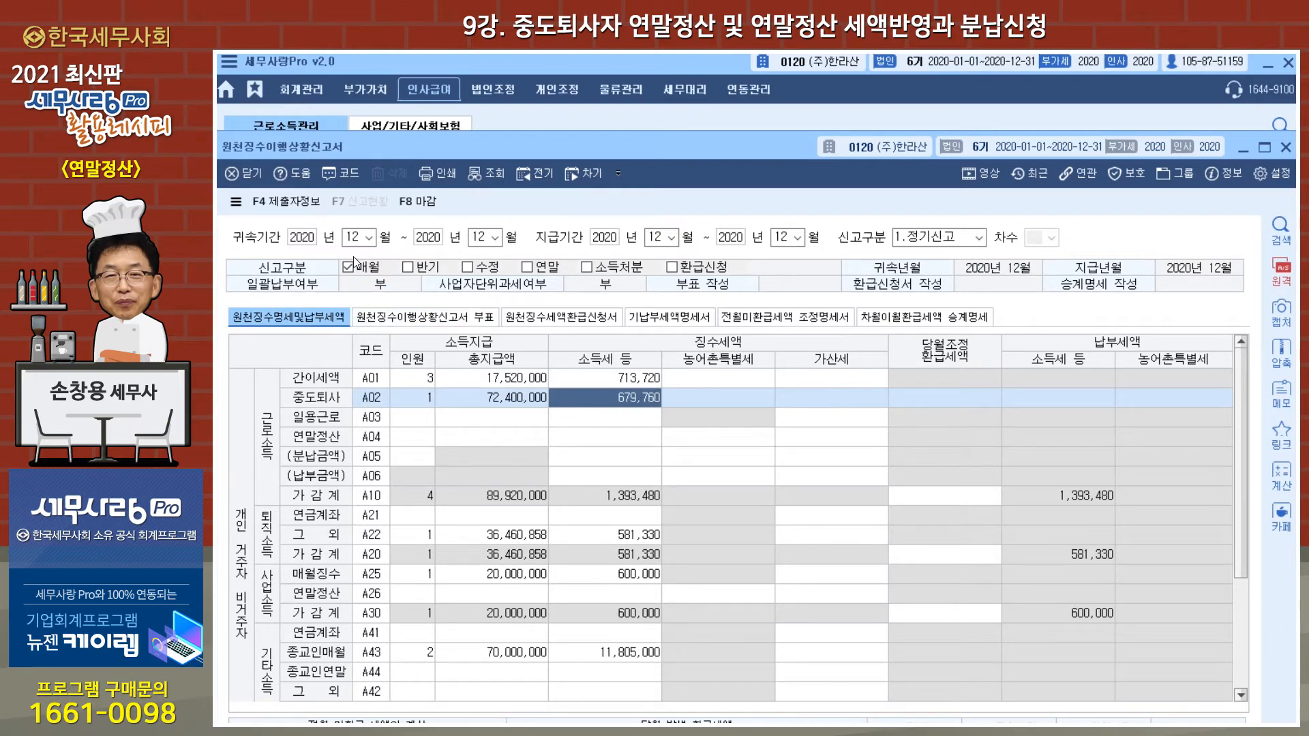
Step: Leave the December report unsaved and load the May 2020 report for both attribution and payment periods, filing type 정기신고
{"action": "left_click", "coordinate": [370, 238]}
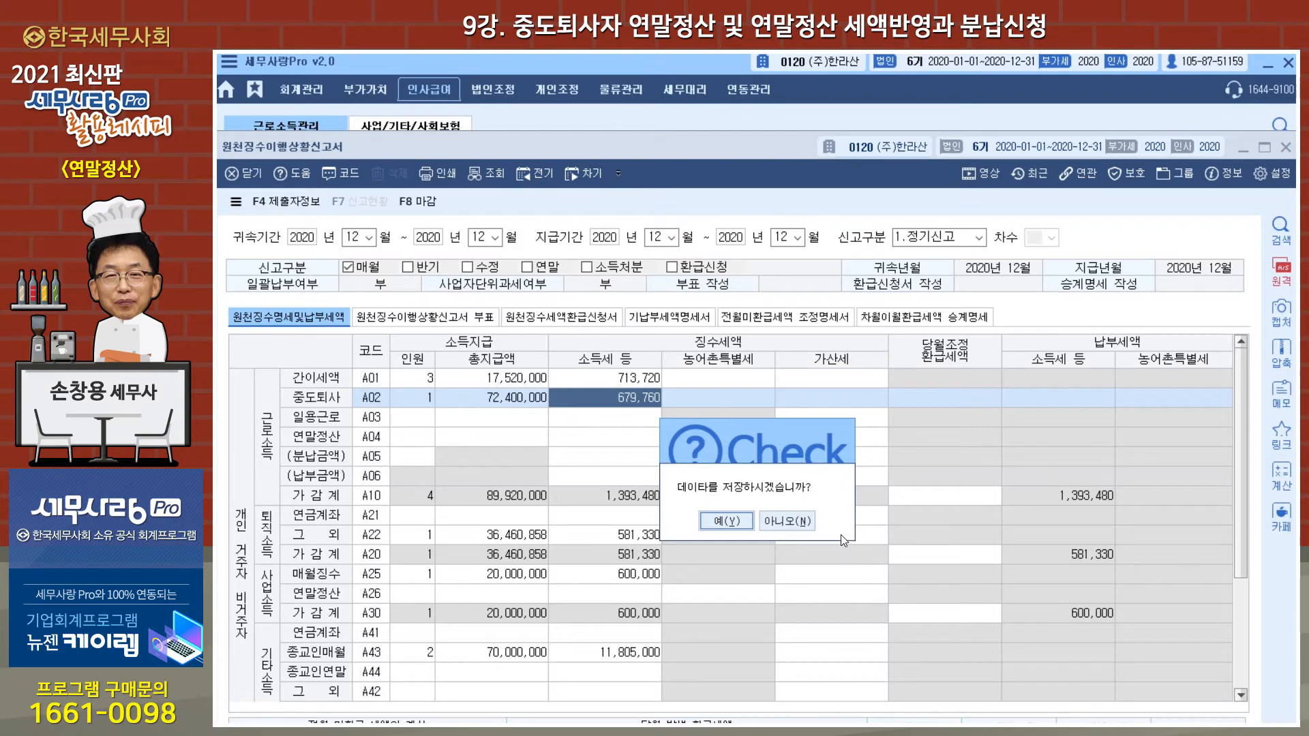
{"action": "left_click", "coordinate": [795, 521]}
{"action": "type", "text": "5"}
{"action": "key", "text": "Return"}
{"action": "key", "text": "Return"}
{"action": "type", "text": "5"}
{"action": "key", "text": "Return"}
{"action": "key", "text": "Return"}
{"action": "type", "text": "5"}
{"action": "key", "text": "Return"}
{"action": "key", "text": "Return"}
{"action": "type", "text": "5"}
{"action": "key", "text": "Return"}
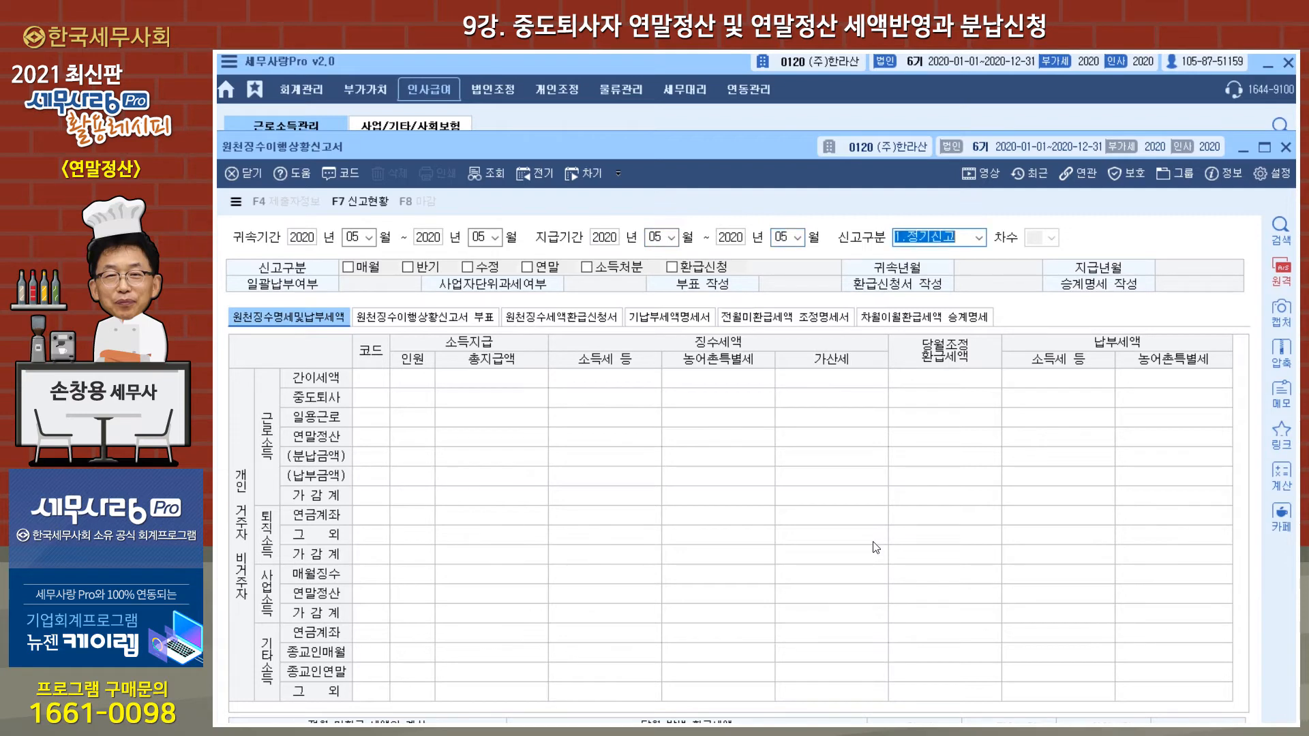
{"action": "left_click", "coordinate": [805, 540]}
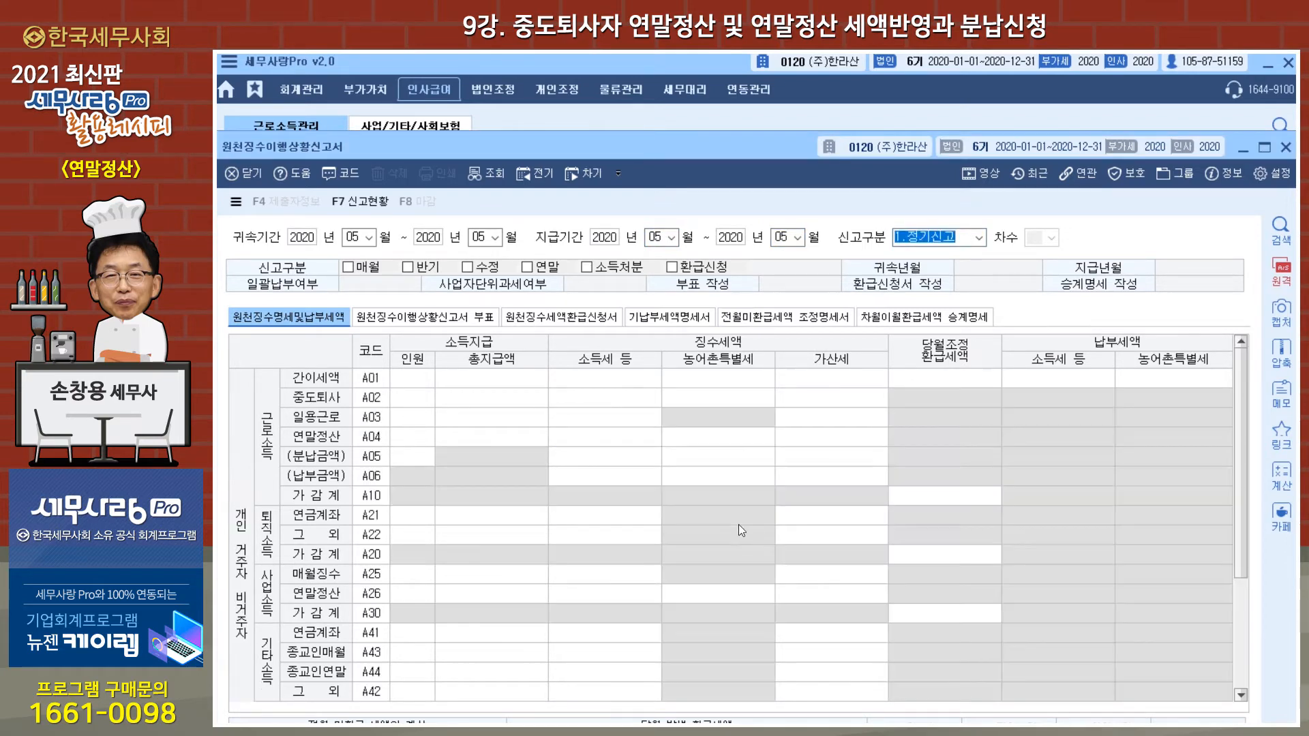
Step: Check the headcount and income tax in the May report's mid-year retiree row (A02), then close the report
{"action": "left_click", "coordinate": [428, 401]}
{"action": "left_click", "coordinate": [634, 402]}
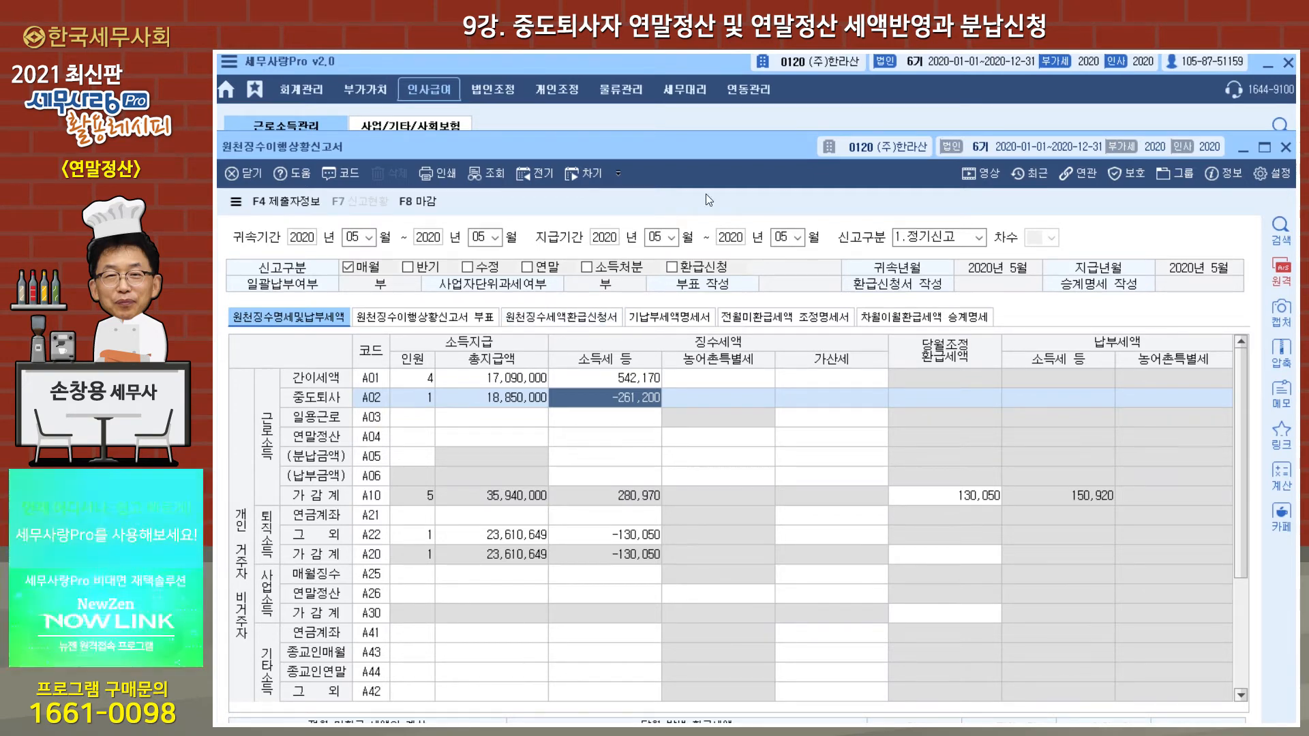
{"action": "key", "text": "Escape"}
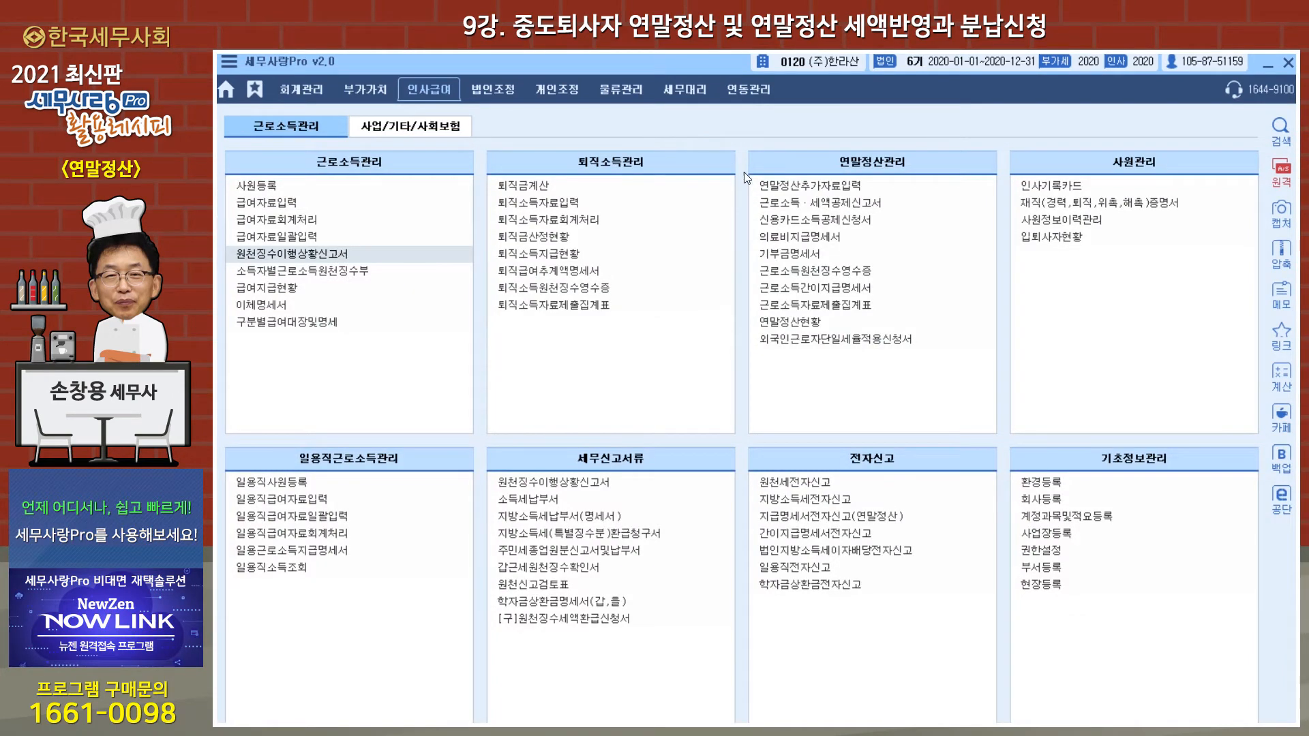
Step: Open the year-end additional data entry (연말정산추가자료입력), review the settlements of both mid-year retirees (중도), and close it
{"action": "left_click", "coordinate": [845, 183]}
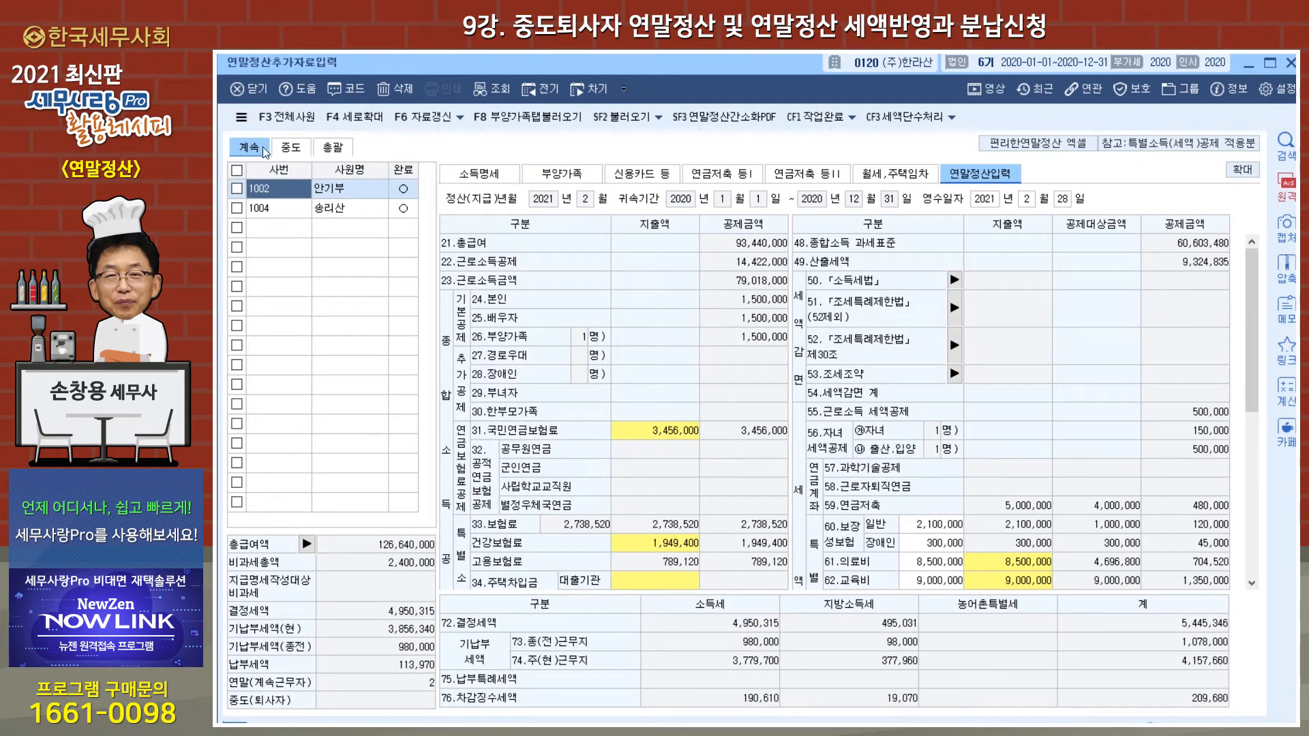
{"action": "left_click", "coordinate": [332, 149]}
{"action": "left_click", "coordinate": [291, 147]}
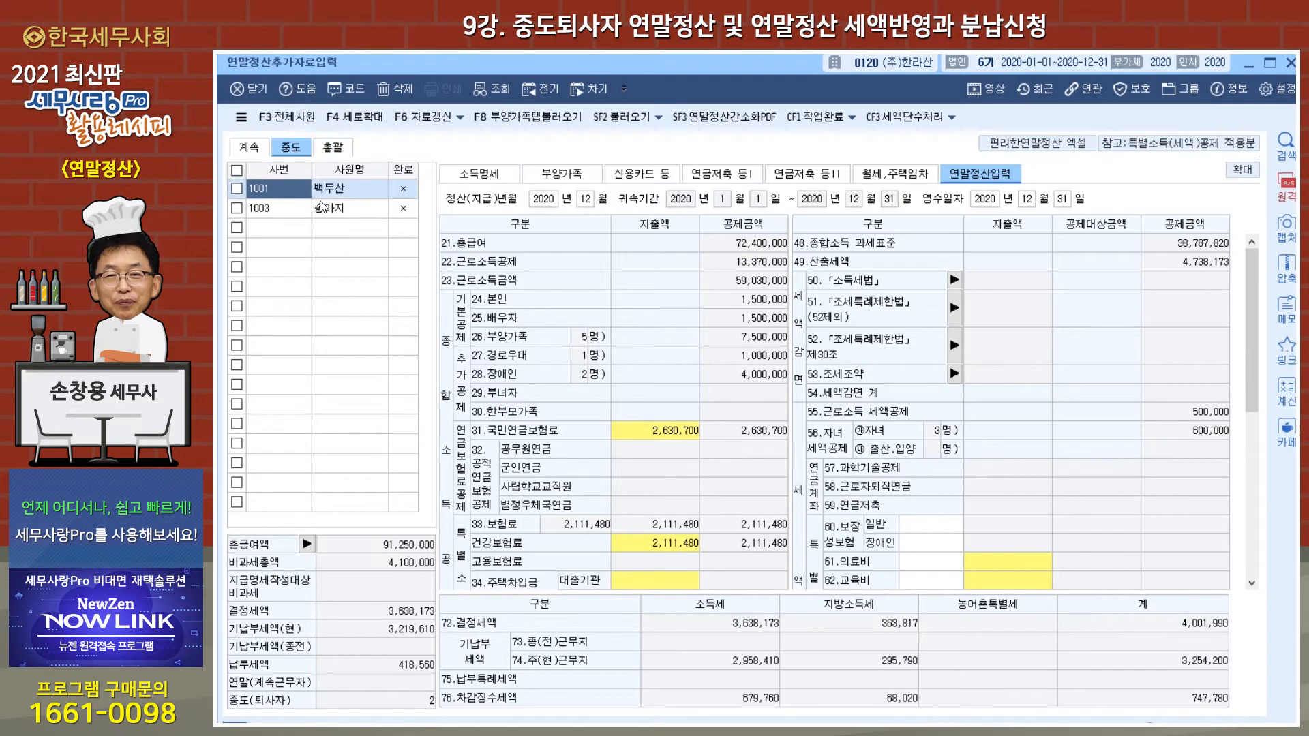
{"action": "left_click", "coordinate": [338, 212]}
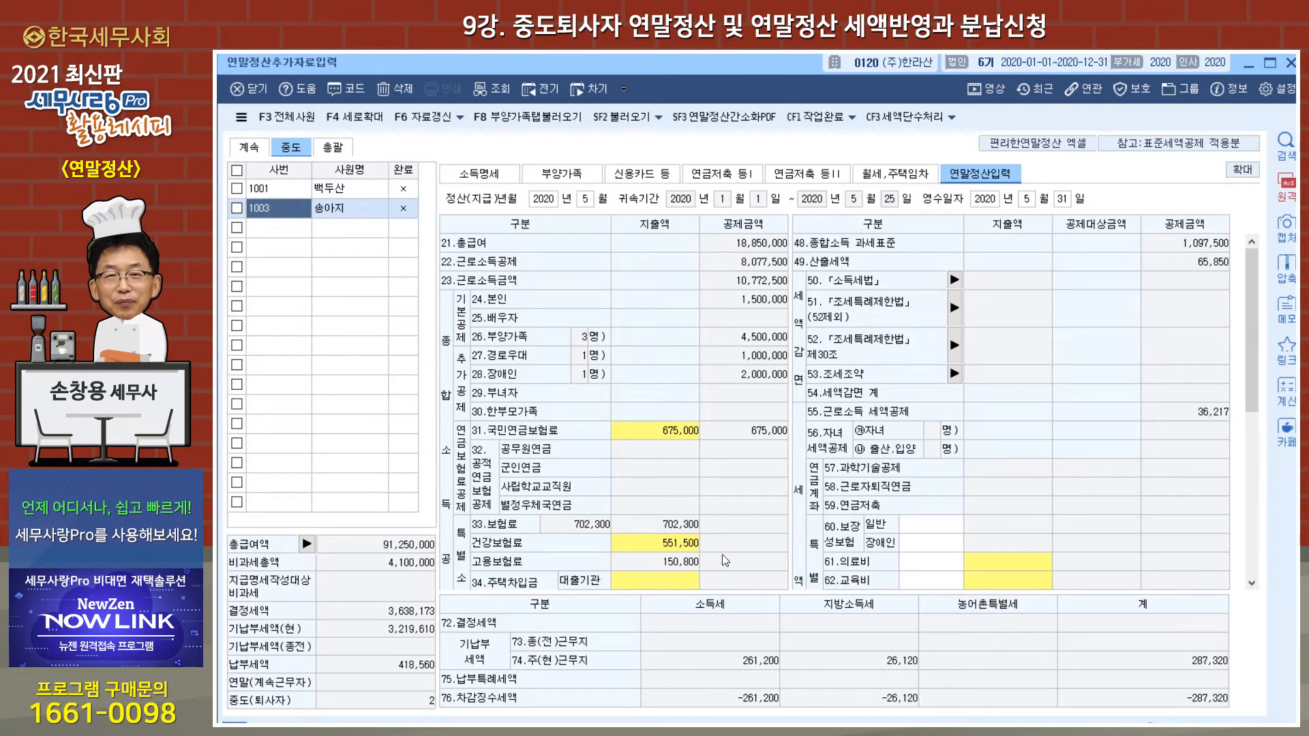
{"action": "left_click", "coordinate": [1290, 63]}
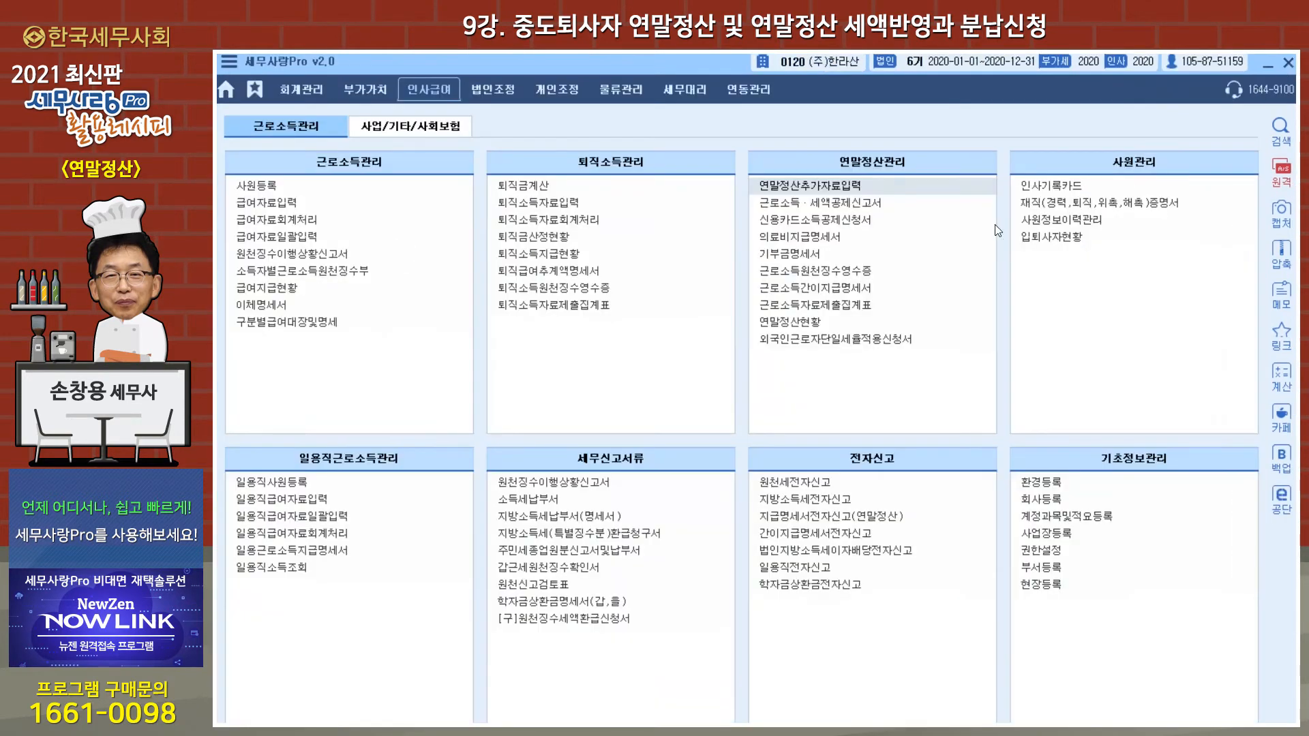
Step: Open the earned income withholding receipts (근로소득원천징수영수증) for category 1.중도, January to December 2020, and view the listed retirees
{"action": "left_click", "coordinate": [842, 278]}
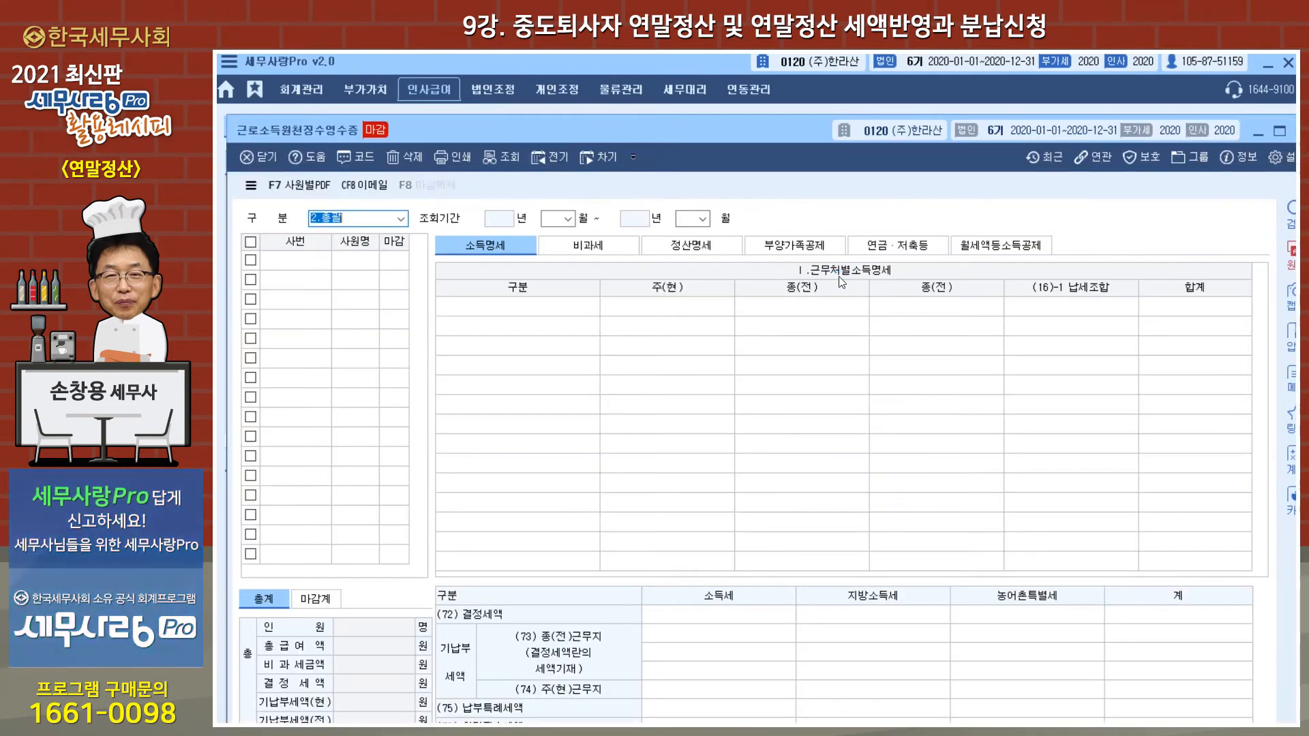
{"action": "left_click", "coordinate": [402, 219]}
{"action": "left_click", "coordinate": [390, 243]}
{"action": "key", "text": "Return"}
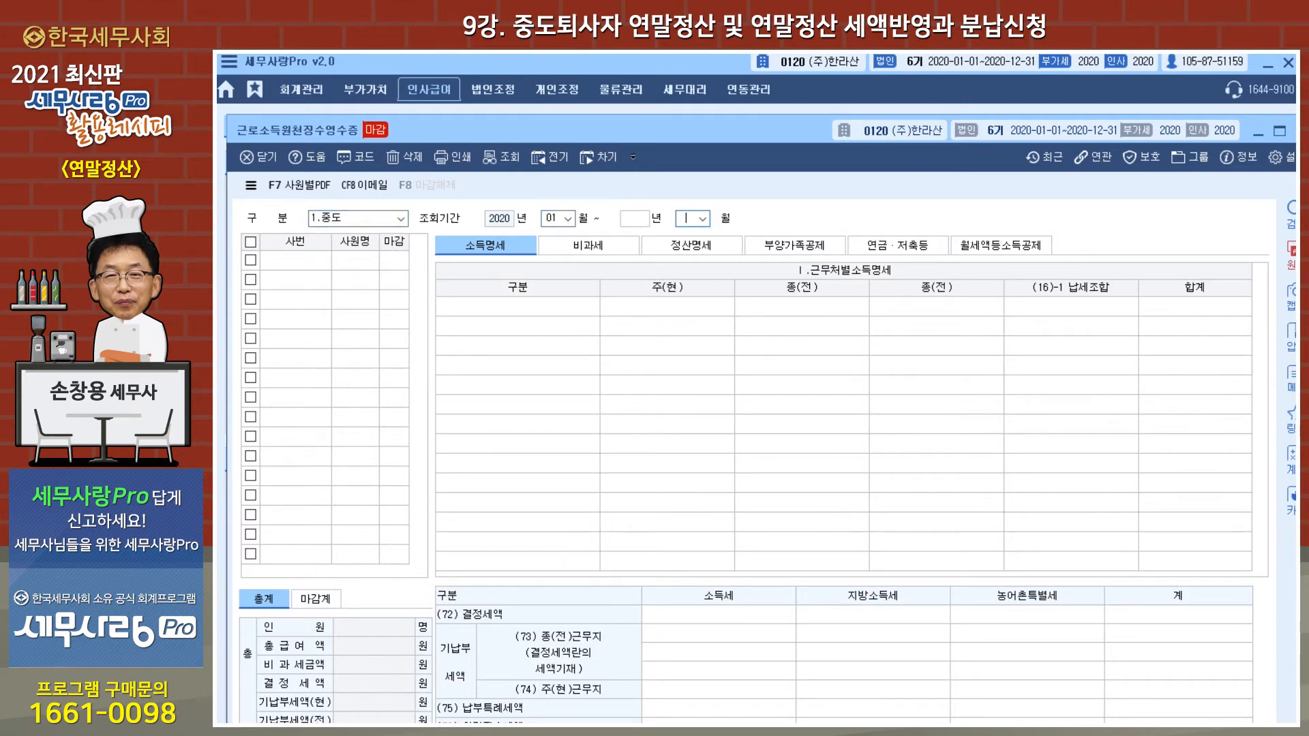
{"action": "key", "text": "Return"}
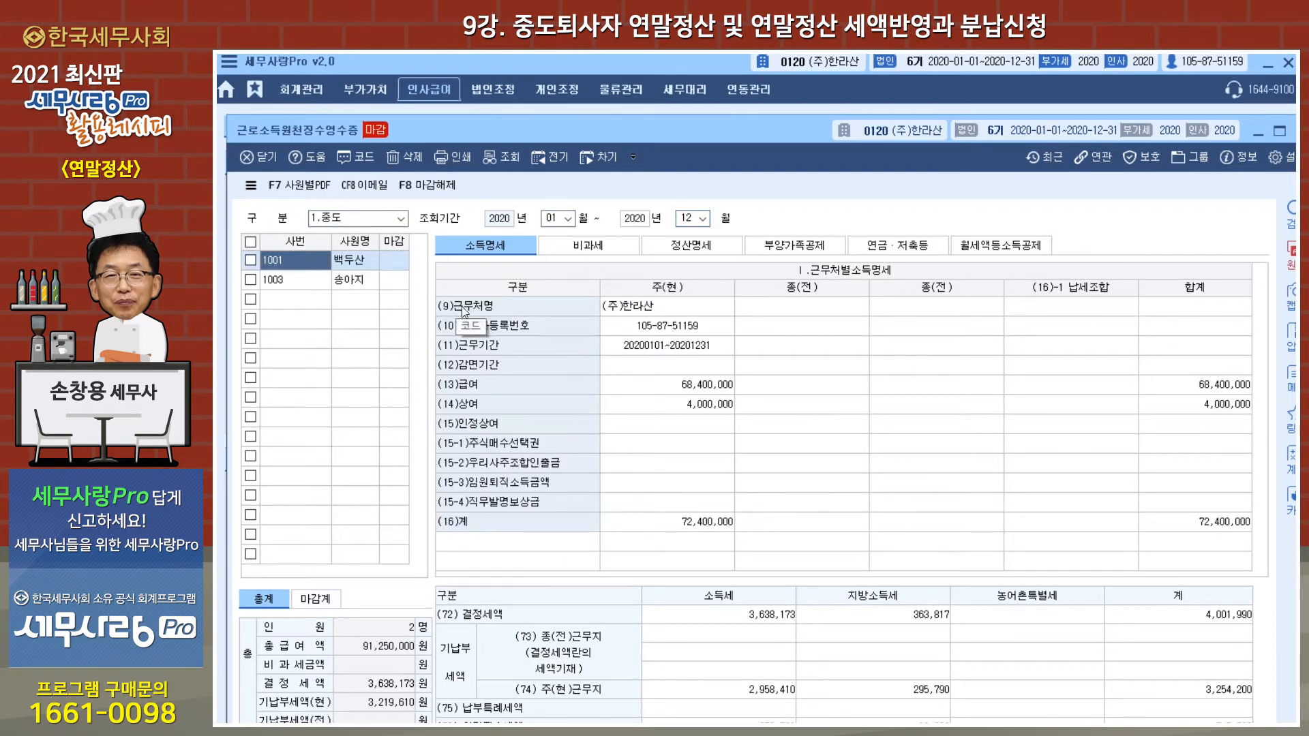
{"action": "left_click", "coordinate": [355, 282]}
{"action": "left_click", "coordinate": [358, 265]}
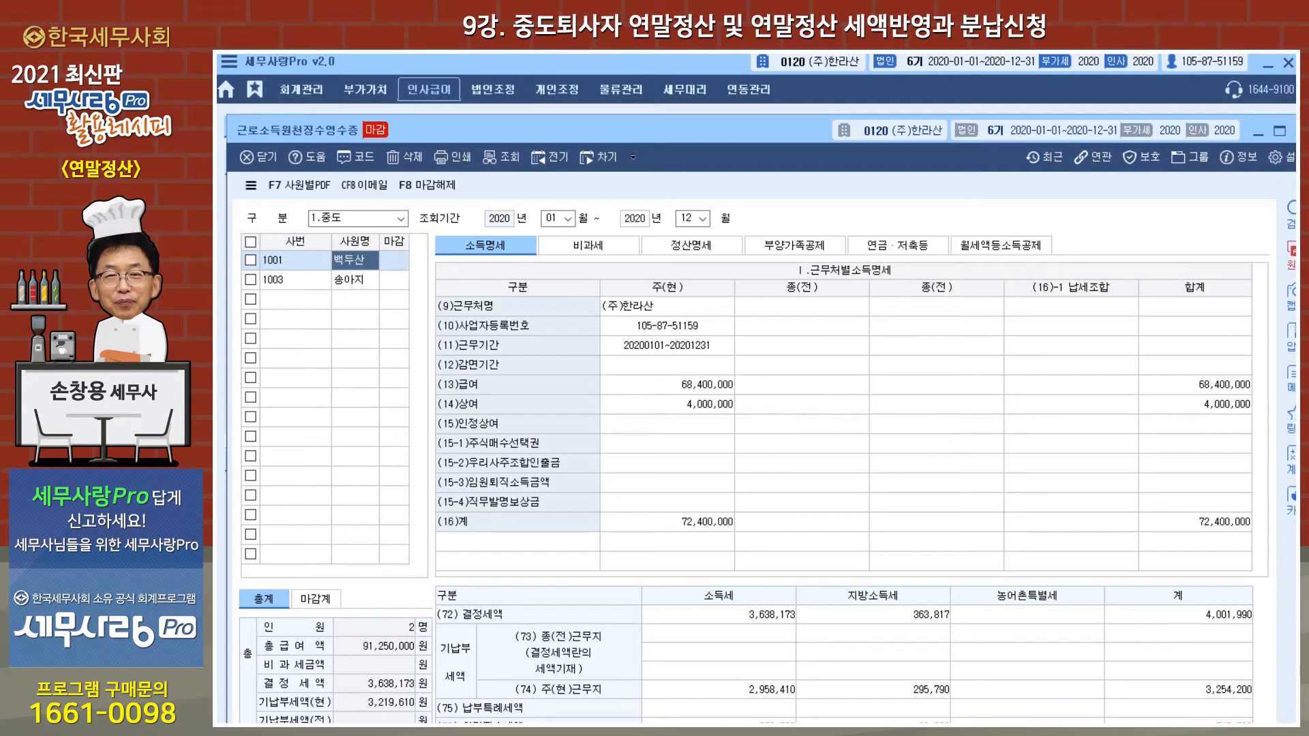
Step: Close the withholding receipts and load the February 2020 payroll in the payroll data entry (급여자료입력)
{"action": "left_click", "coordinate": [1301, 130]}
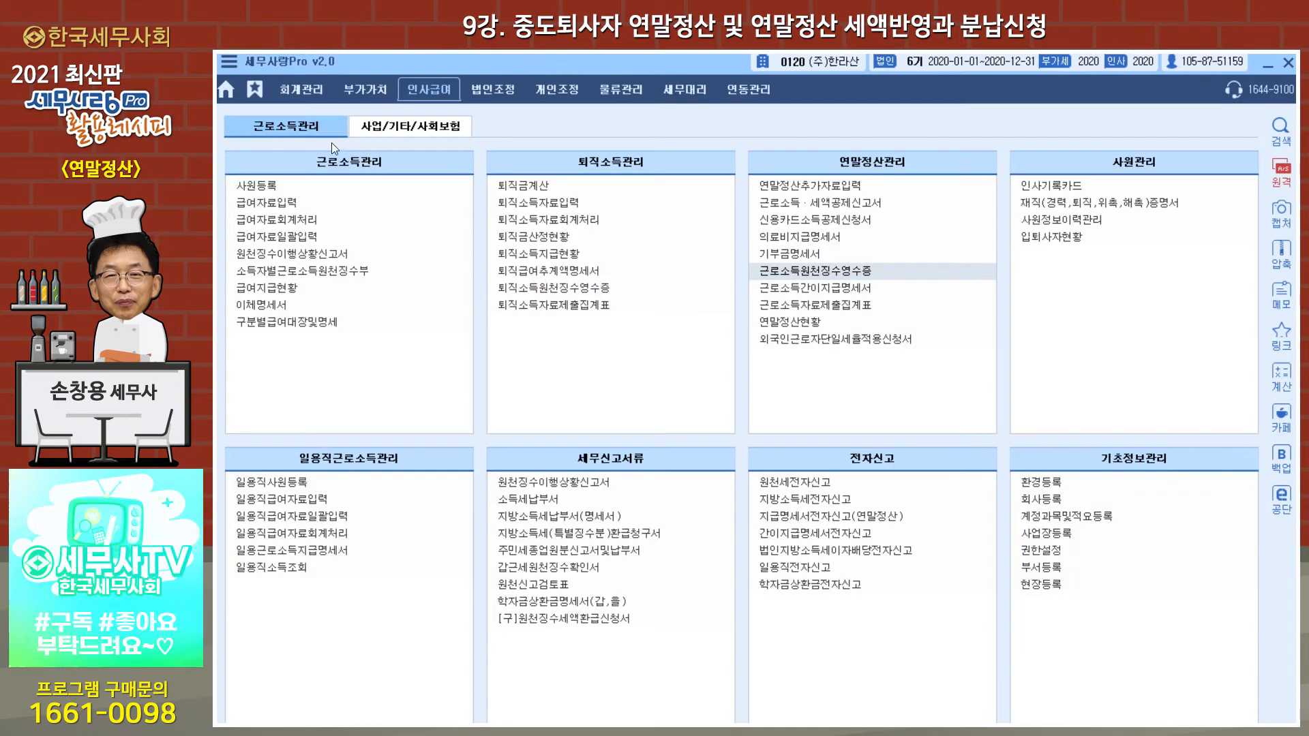
{"action": "left_click", "coordinate": [283, 203]}
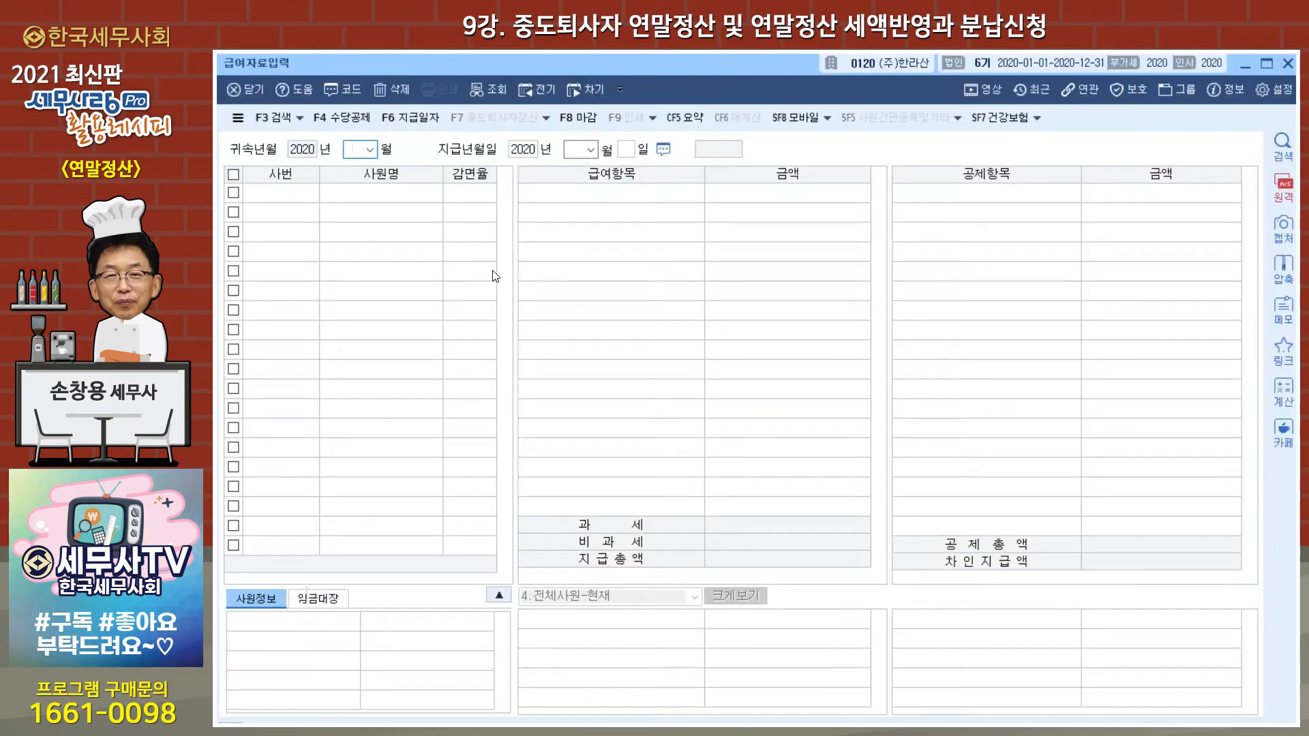
{"action": "key", "text": "Return"}
{"action": "key", "text": "Return"}
{"action": "key", "text": "Return"}
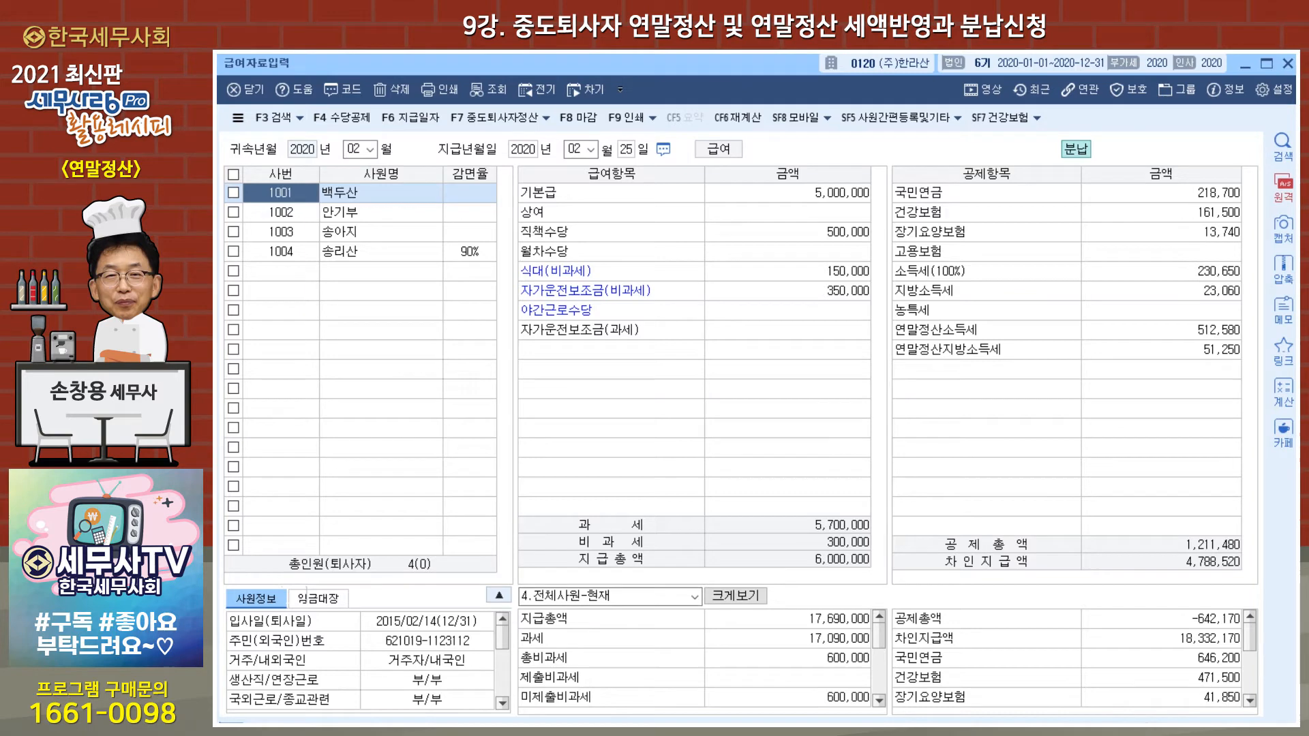
Step: Close the May 2020 withholding report without saving it, and put the payroll entry window away
{"action": "key", "text": "alt+Tab"}
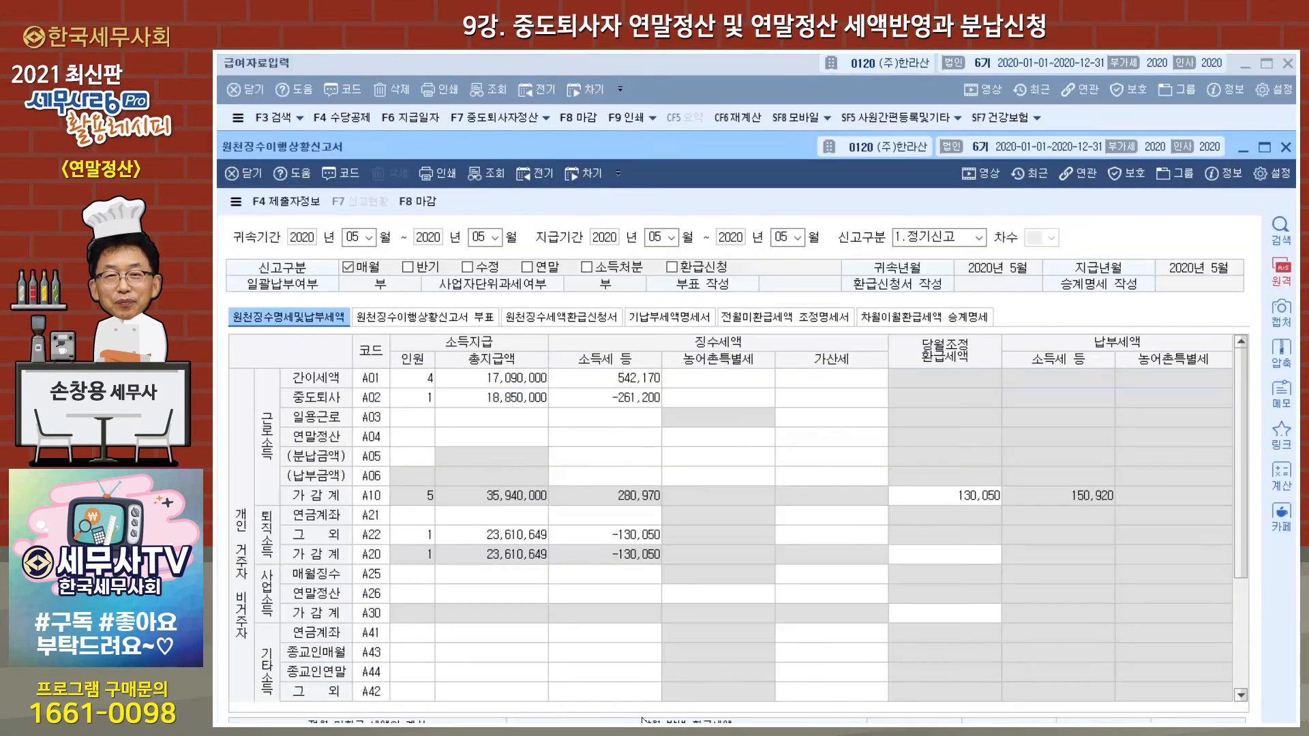
{"action": "left_click", "coordinate": [1285, 148]}
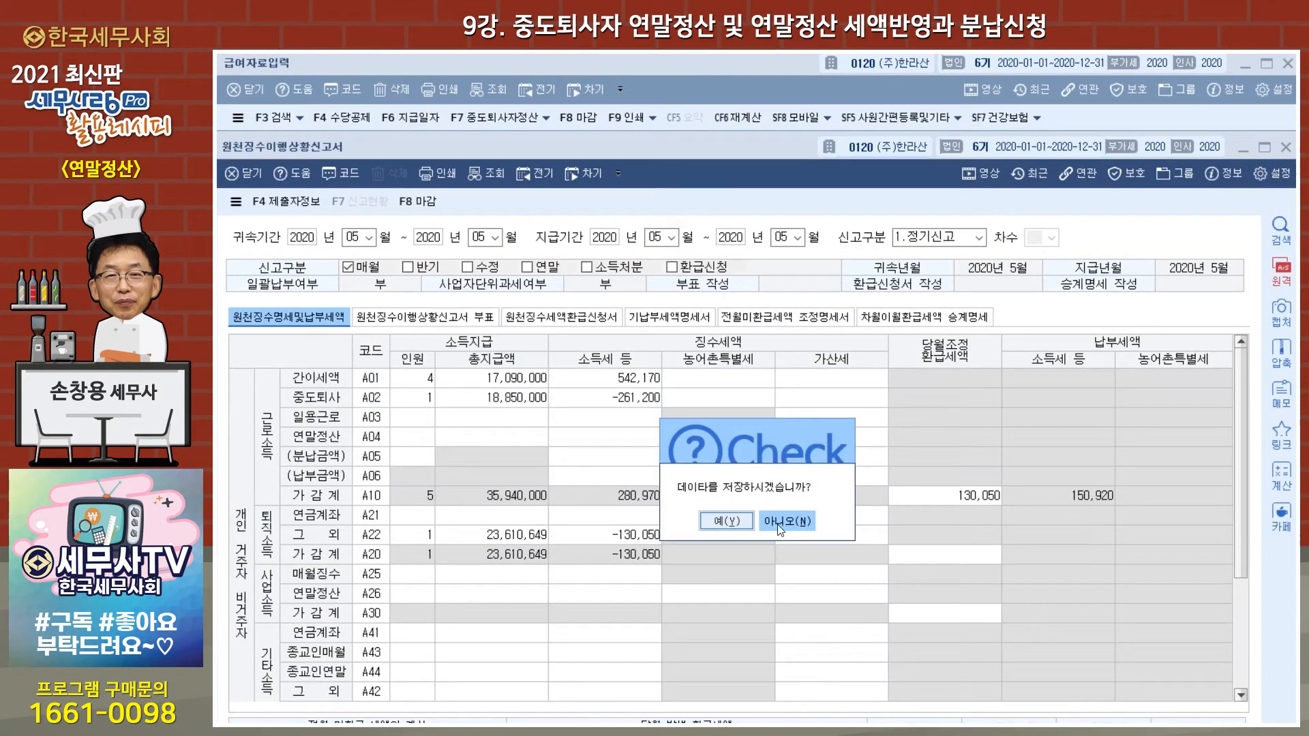
{"action": "left_click", "coordinate": [805, 521]}
{"action": "left_click", "coordinate": [1244, 68]}
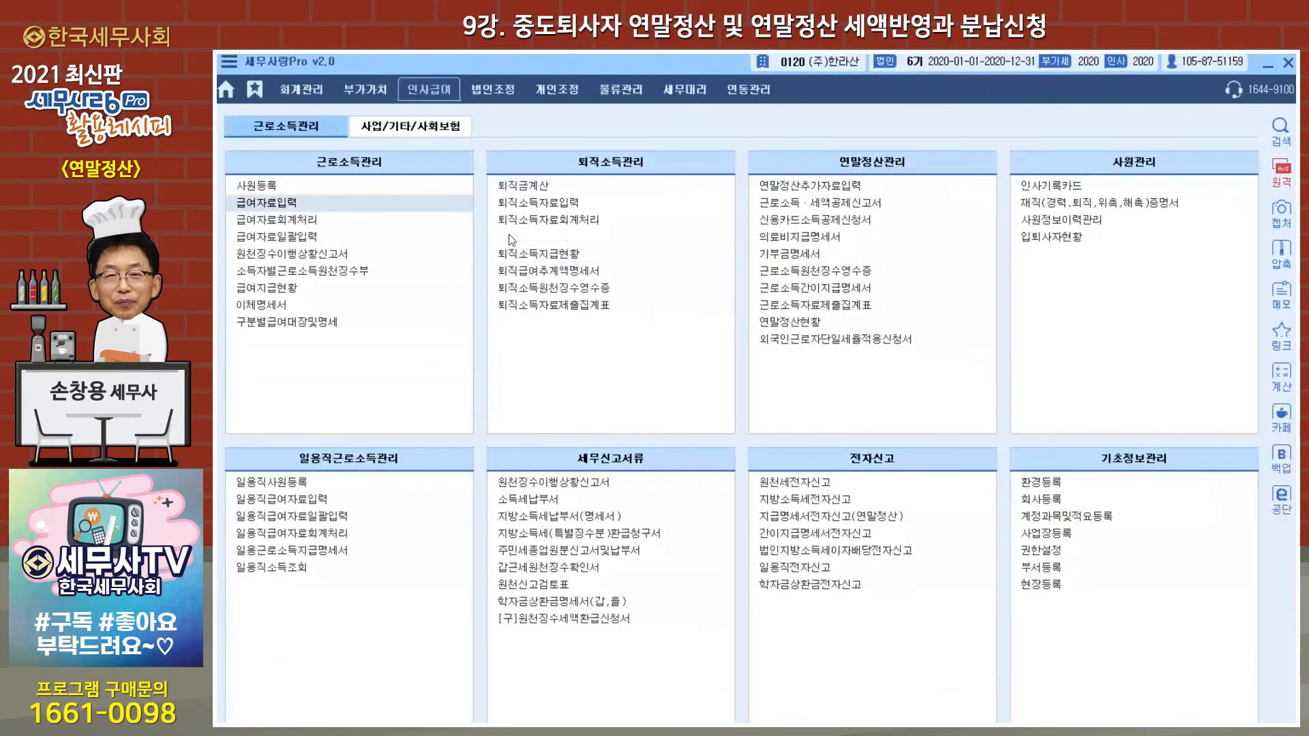
Step: Open the prior-year (2019) year-end additional data, review each continuing employee's balance in row 76 (차감징수세액), and close the entry screens
{"action": "left_click", "coordinate": [782, 185]}
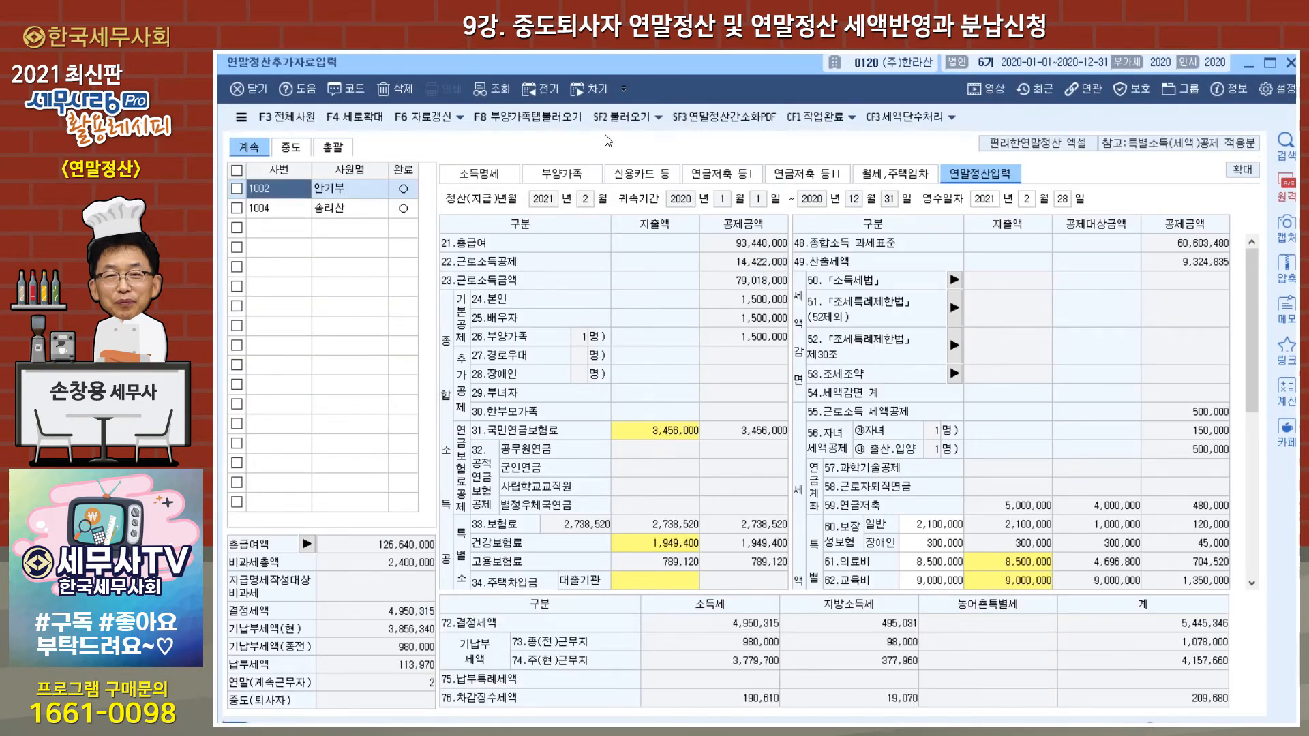
{"action": "left_click", "coordinate": [551, 97]}
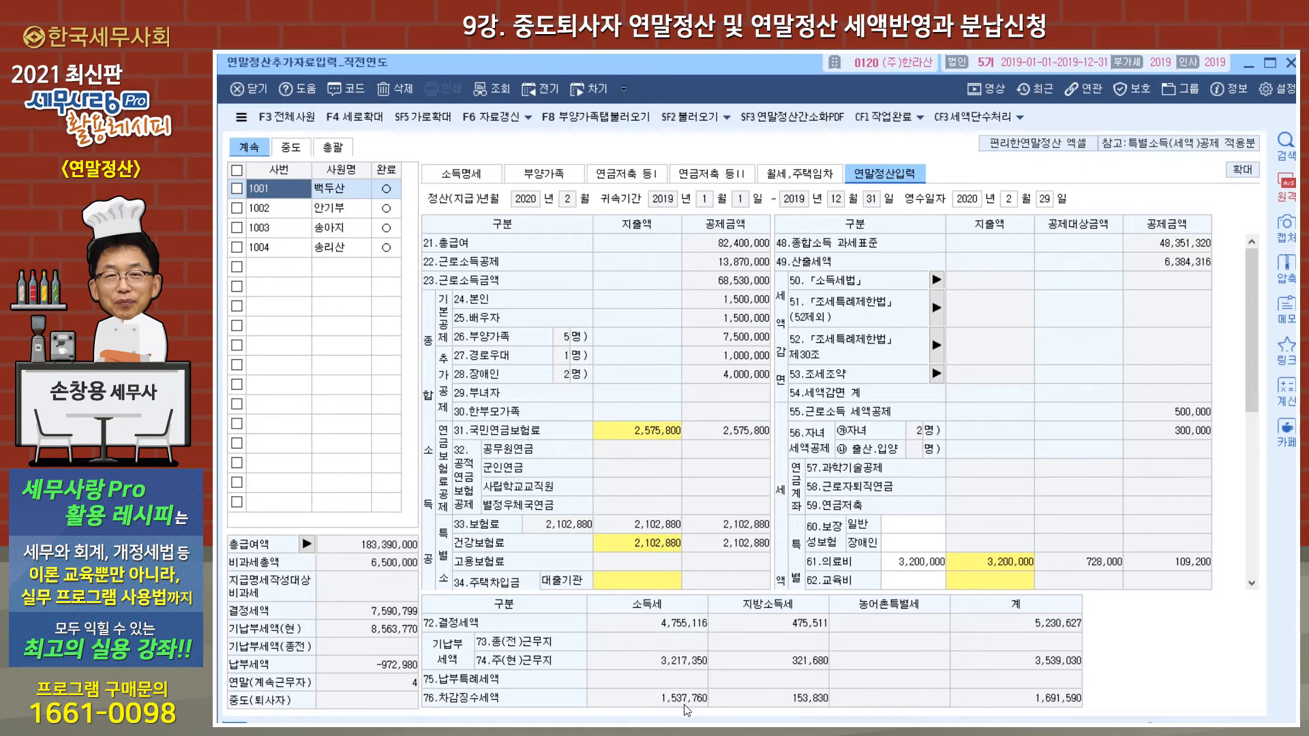
{"action": "left_click", "coordinate": [282, 213]}
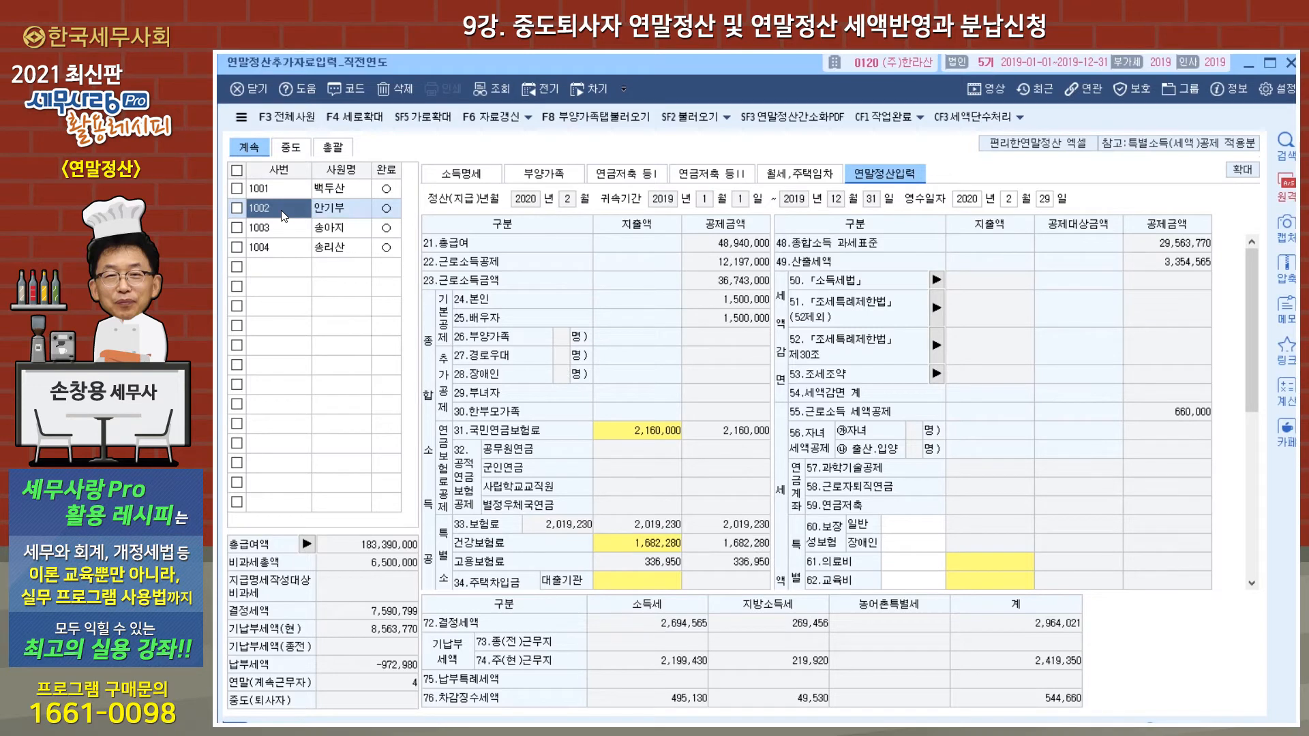
{"action": "left_click", "coordinate": [280, 230]}
{"action": "left_click", "coordinate": [283, 250]}
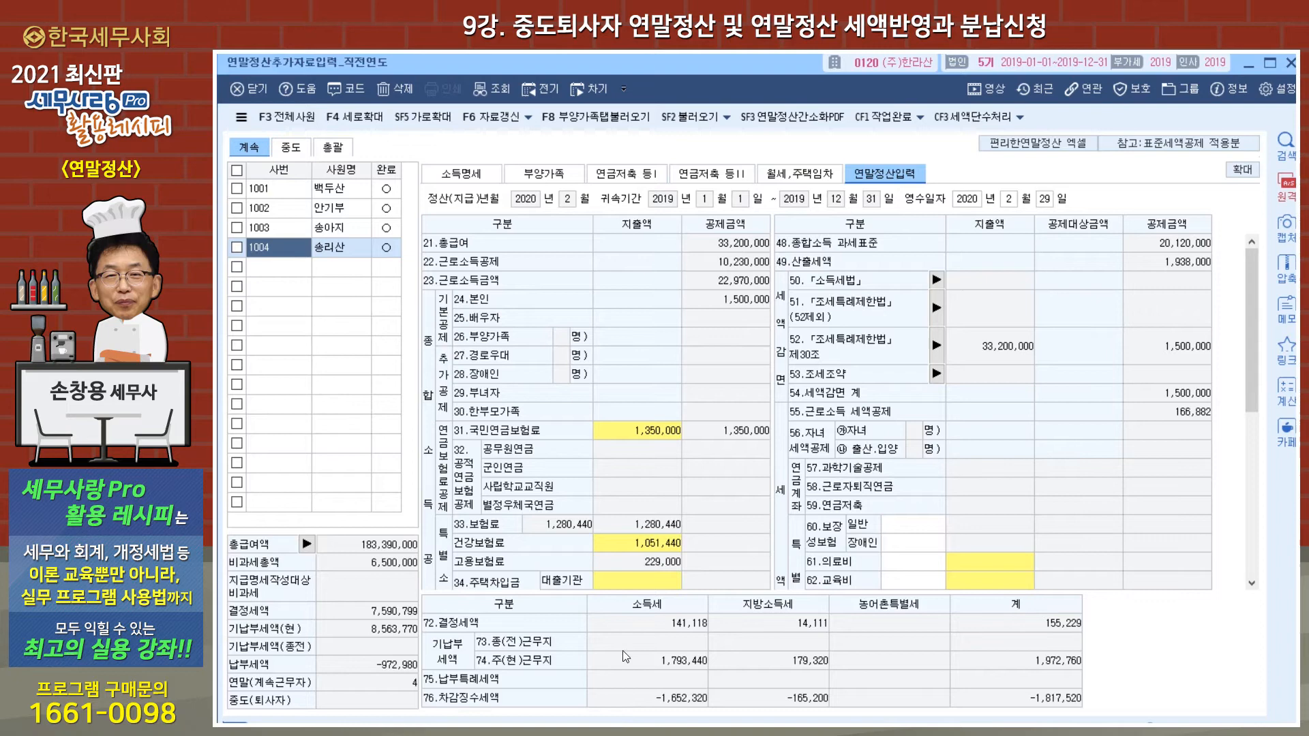
{"action": "left_click", "coordinate": [1291, 64]}
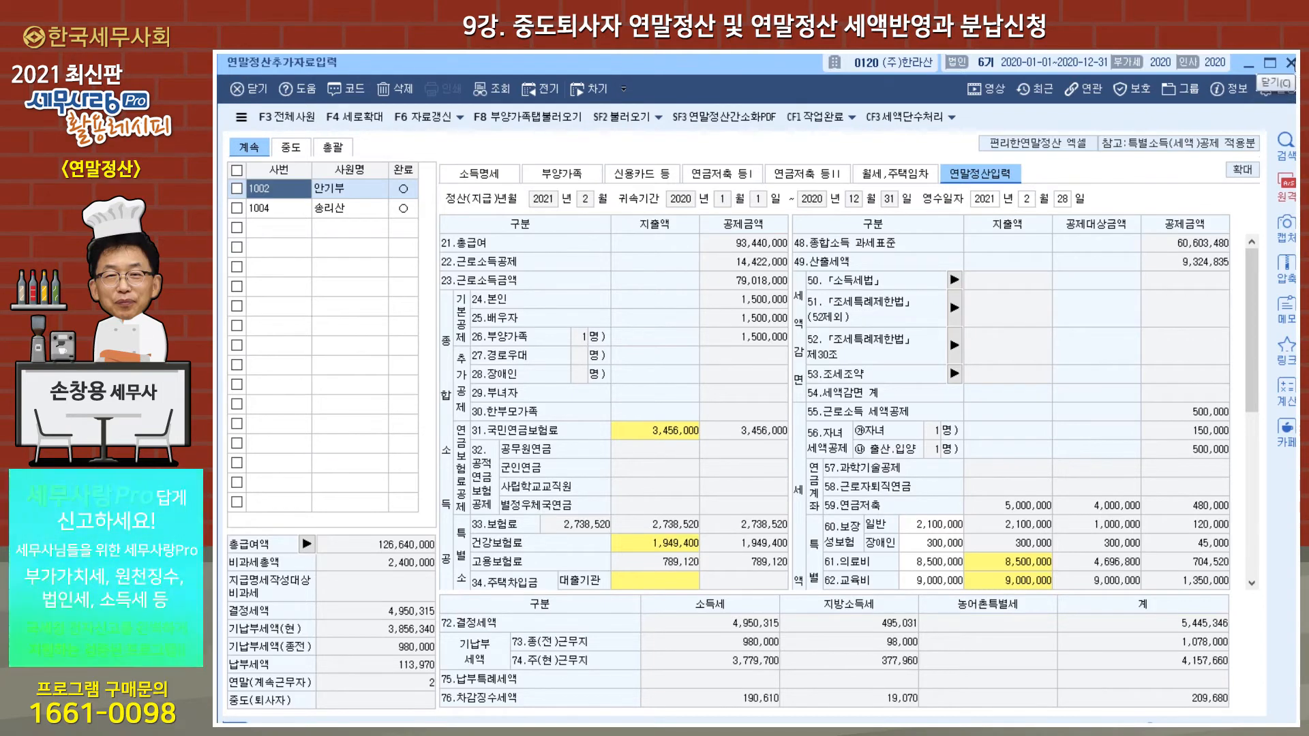
{"action": "left_click", "coordinate": [1292, 63]}
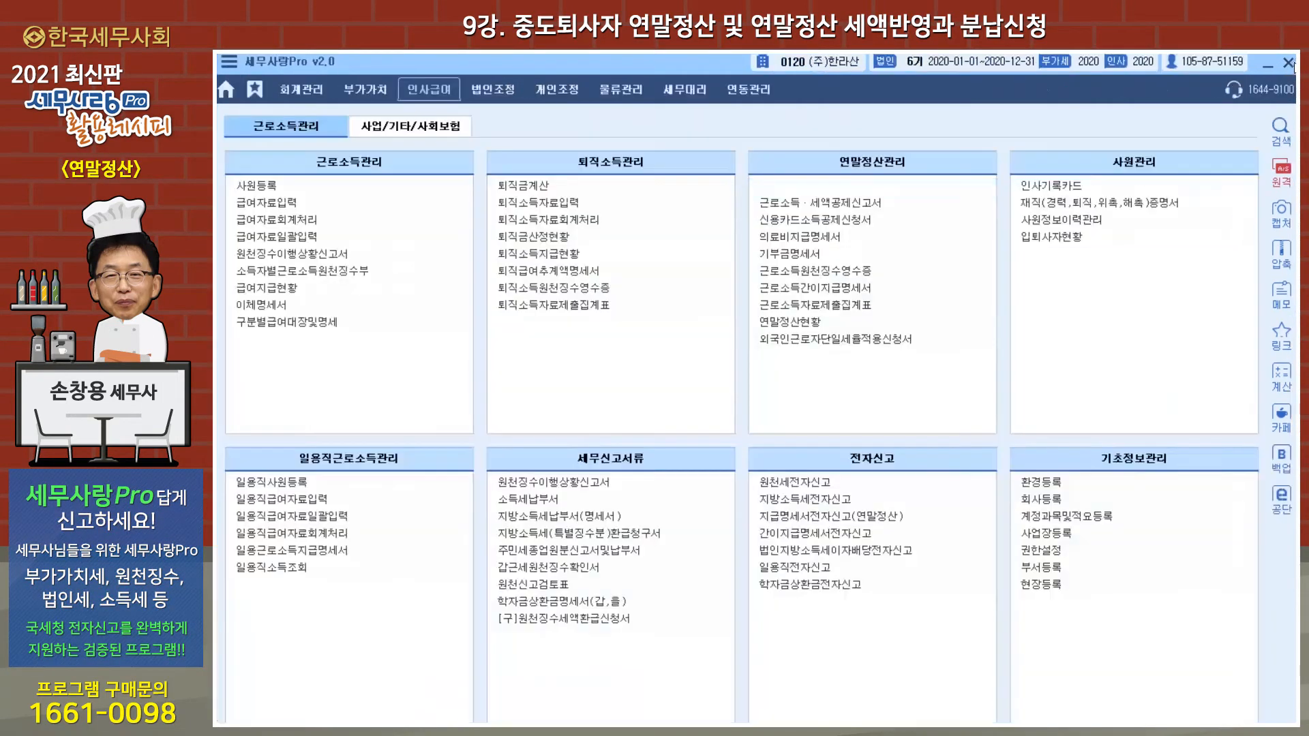
Step: Return to the February payroll, open its year-end settlement (연말정산) dialog, and reload the settlement data for all employees
{"action": "left_click", "coordinate": [272, 202]}
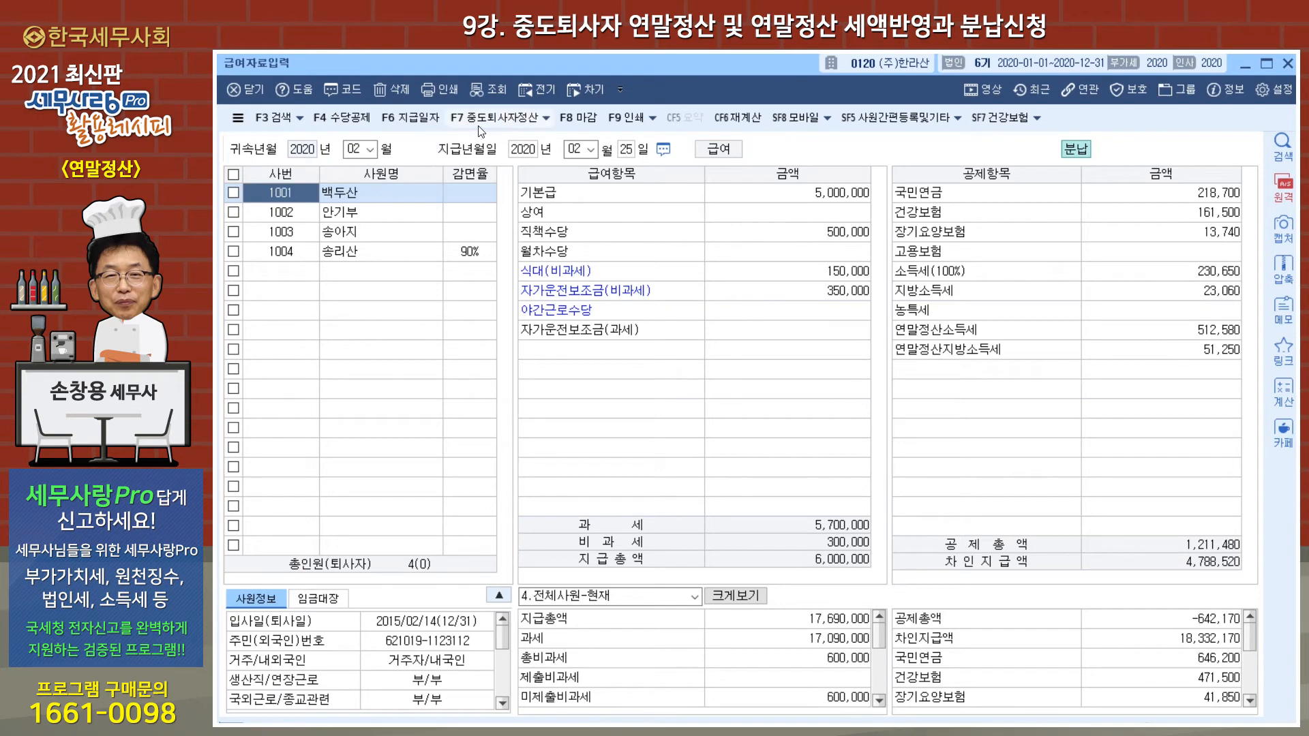
{"action": "left_click", "coordinate": [547, 118]}
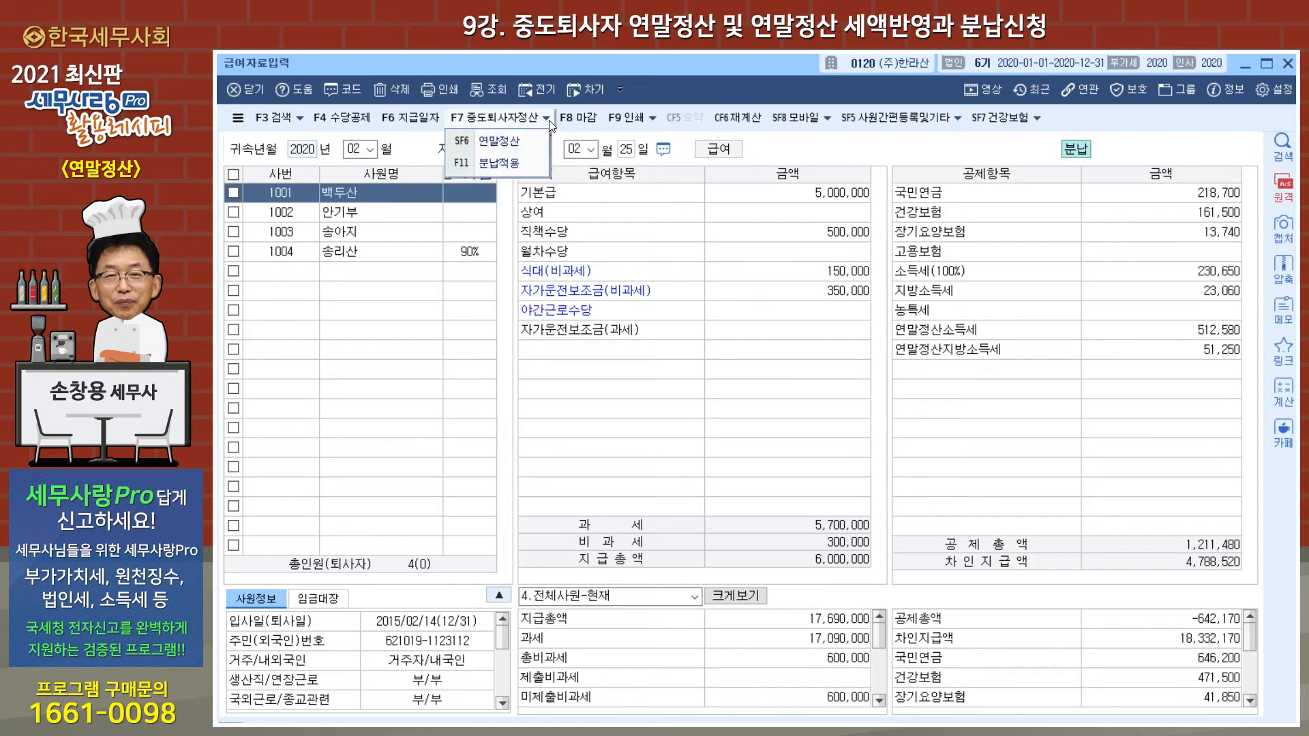
{"action": "left_click", "coordinate": [516, 147]}
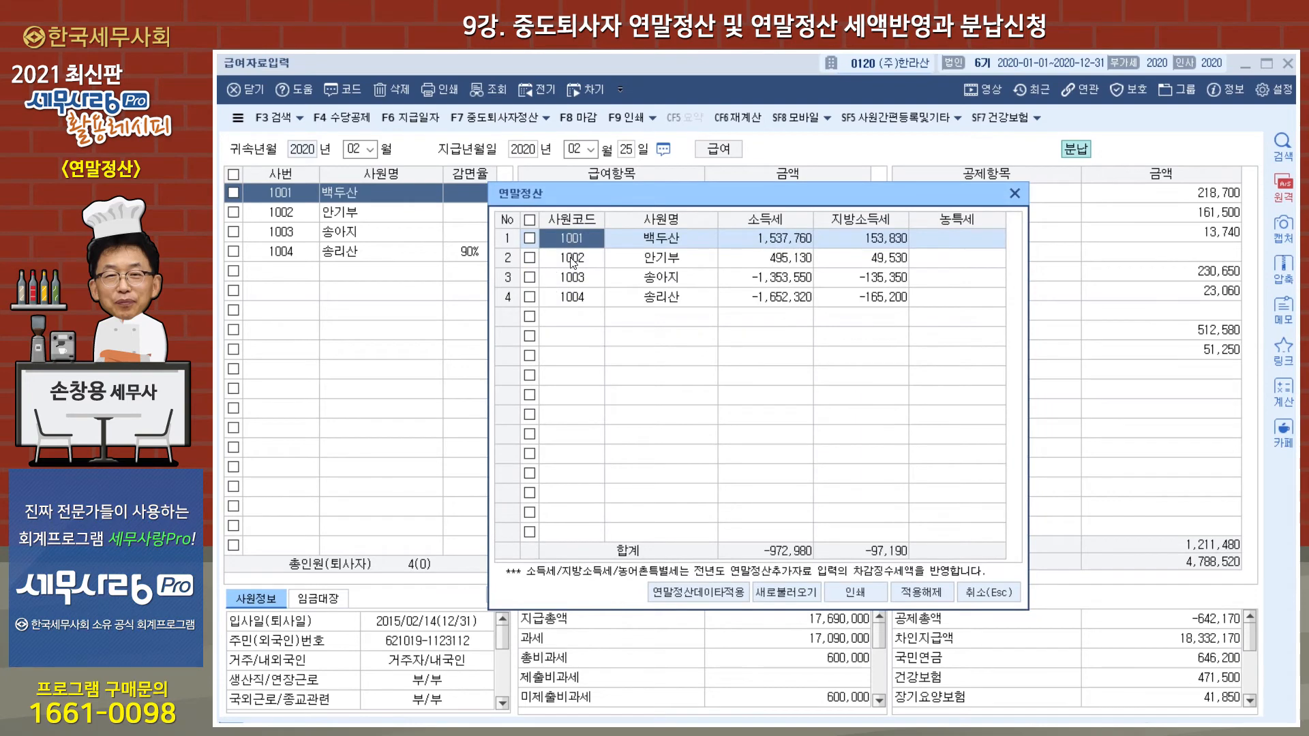
{"action": "left_click", "coordinate": [529, 220]}
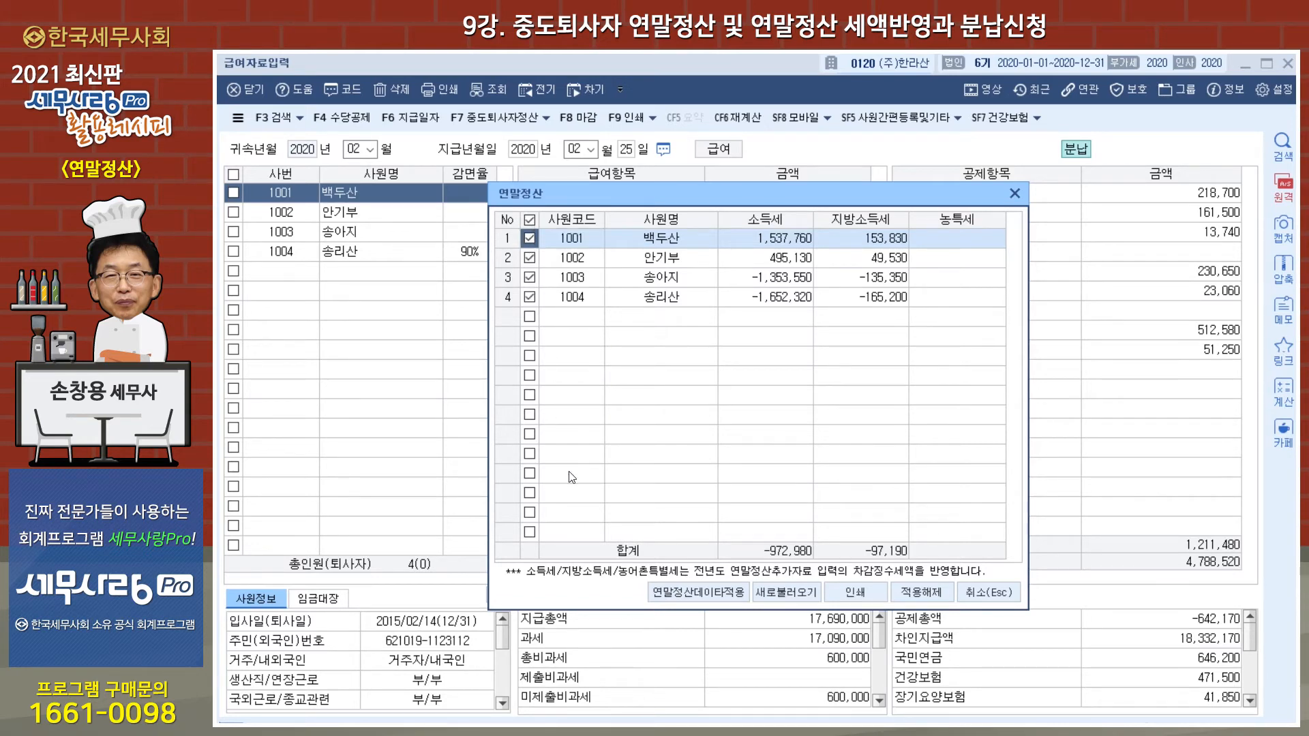
{"action": "left_click", "coordinate": [786, 592]}
{"action": "left_click", "coordinate": [738, 451]}
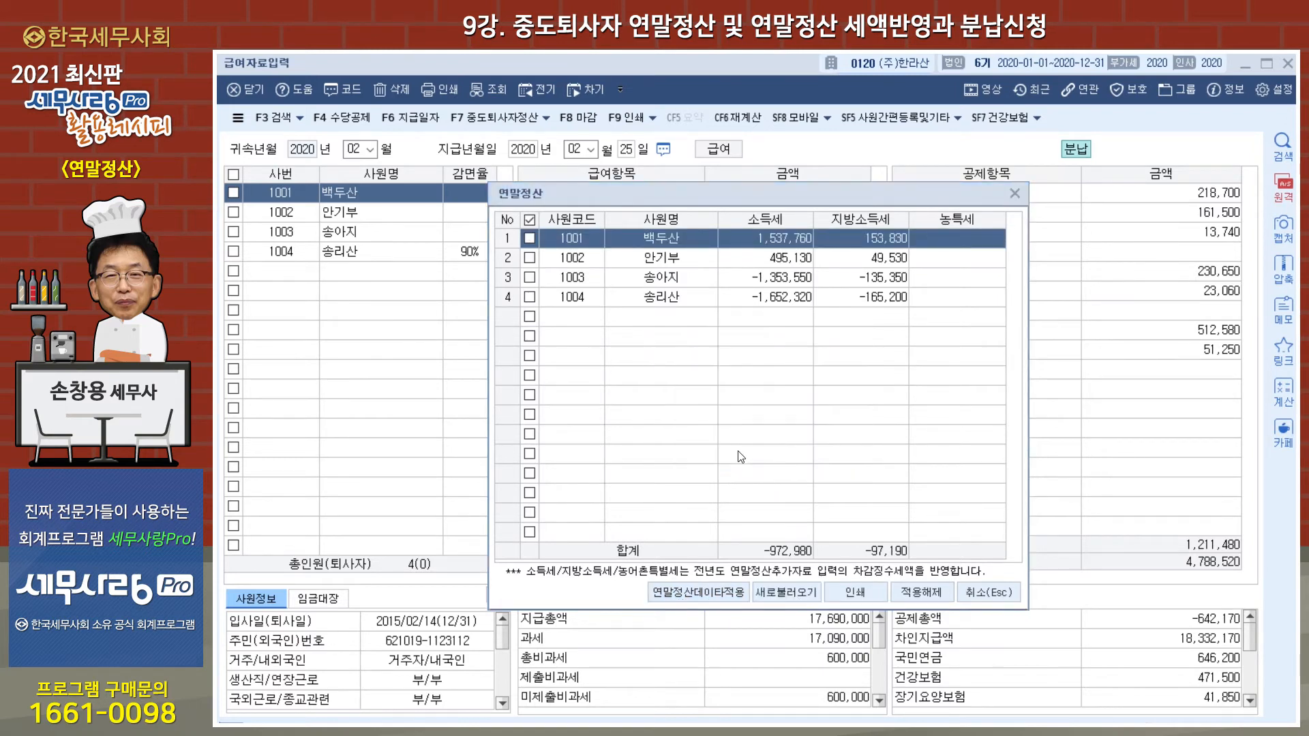
{"action": "left_click", "coordinate": [750, 440]}
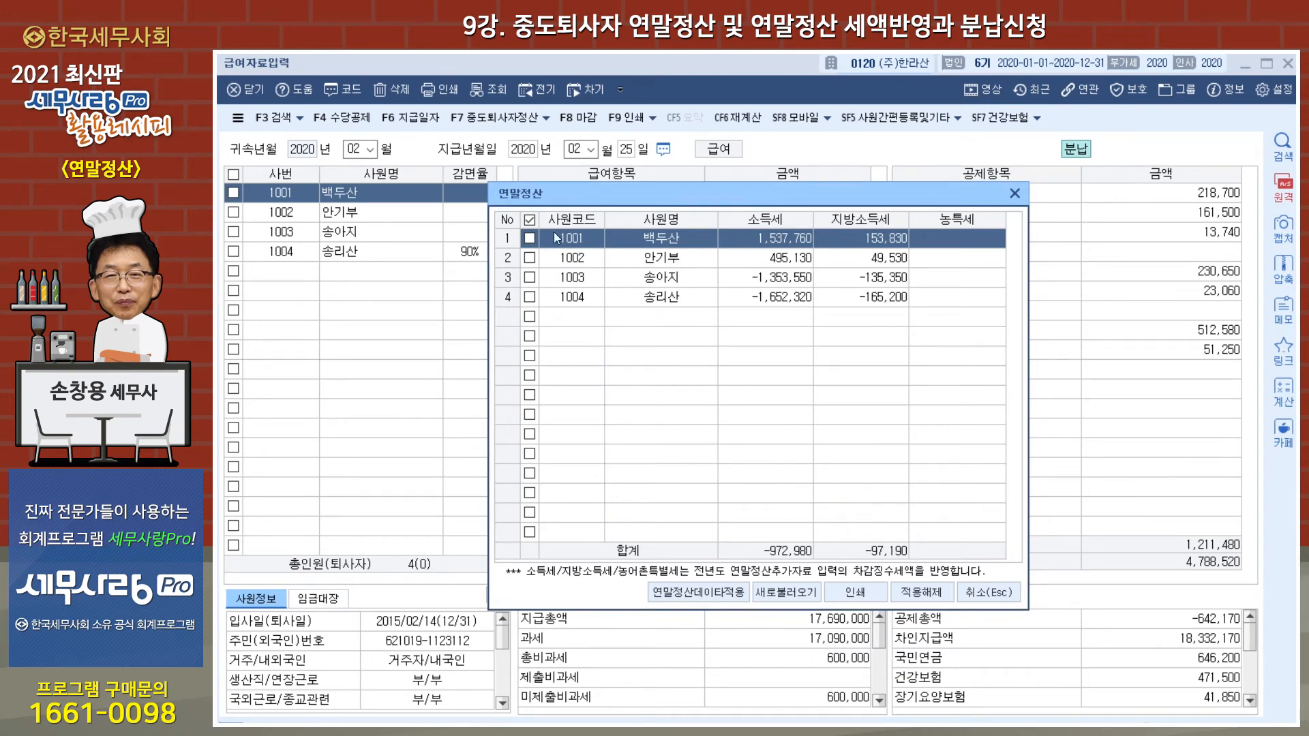
Step: Apply the year-end settlement data to the February payroll of all listed employees
{"action": "left_click", "coordinate": [530, 220]}
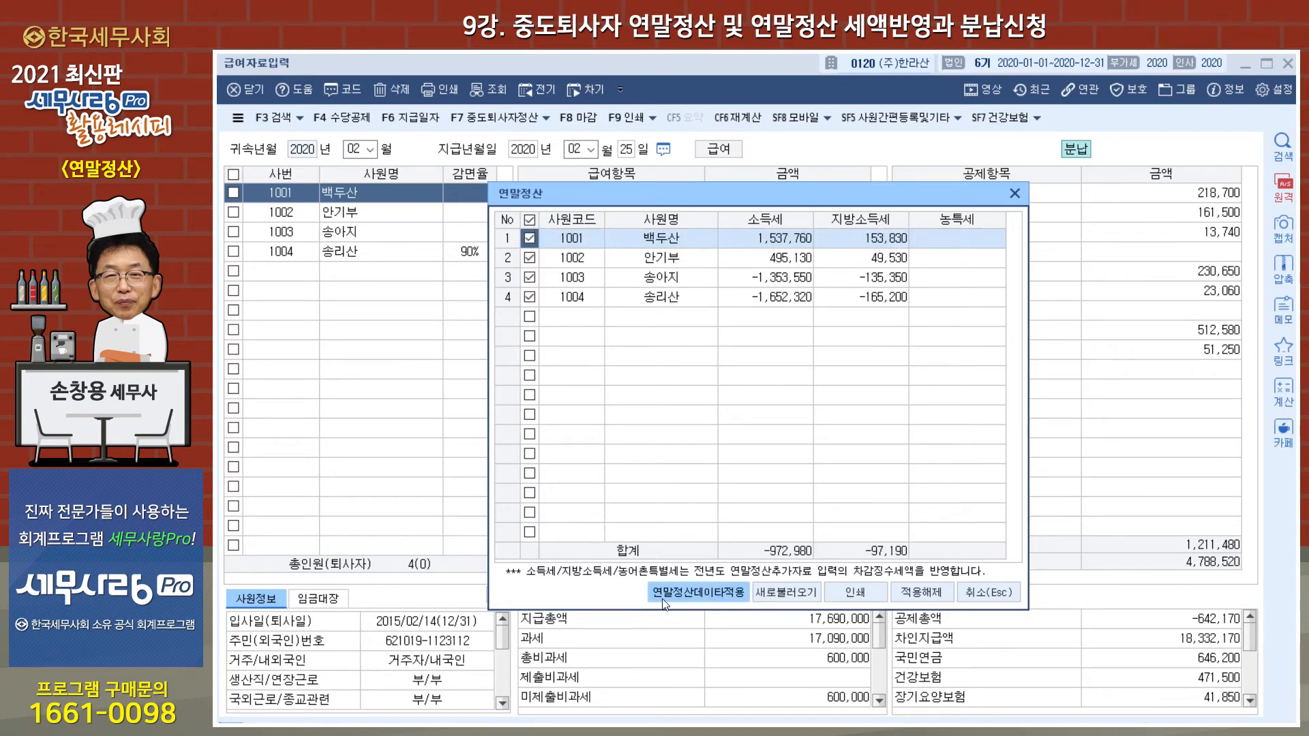
{"action": "left_click", "coordinate": [709, 593]}
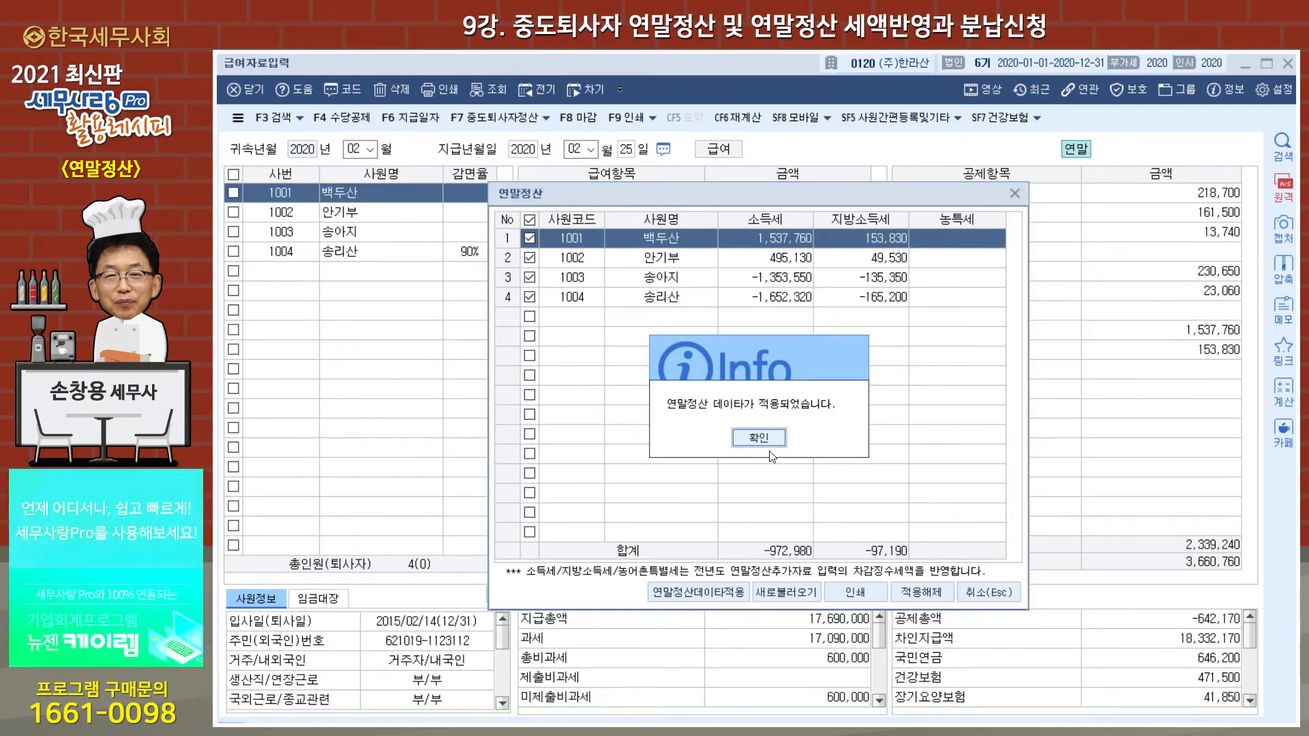
{"action": "left_click", "coordinate": [763, 439]}
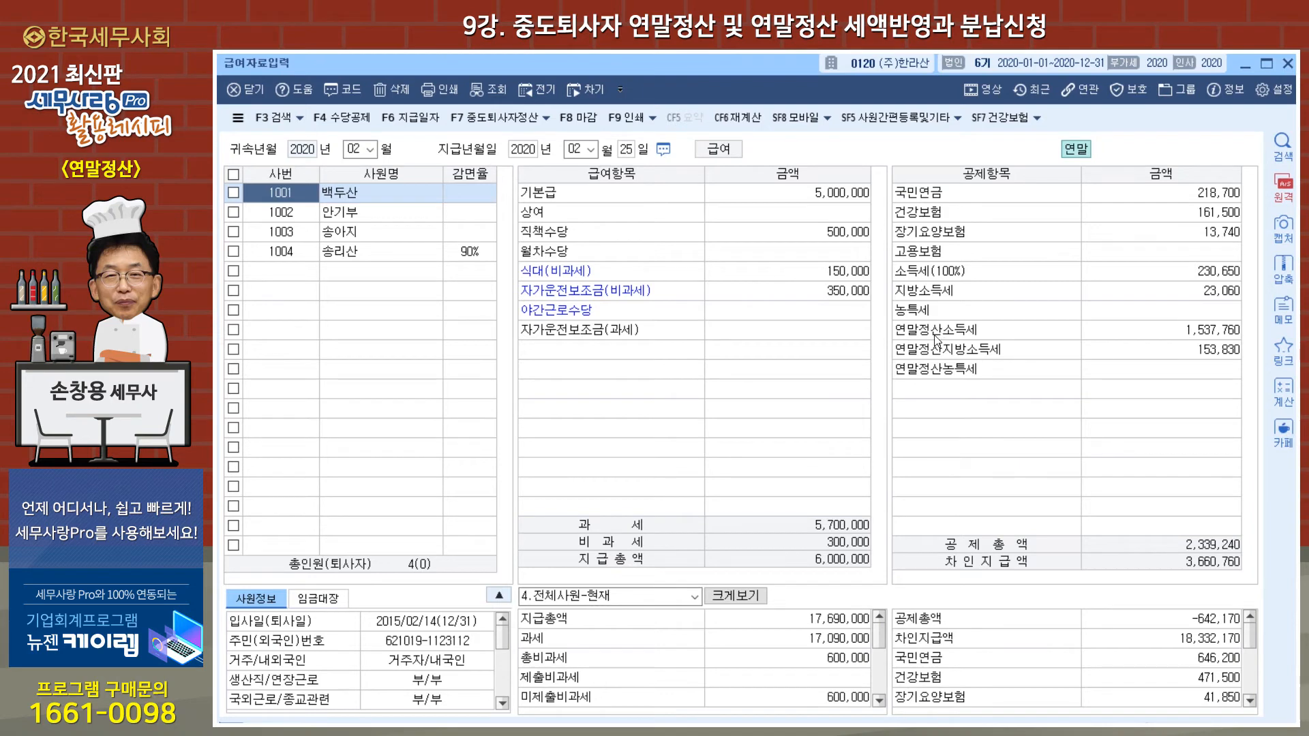
Step: Check the year-end settlement income and local tax deductions of the other three employees, then close the payroll entry
{"action": "left_click", "coordinate": [381, 211]}
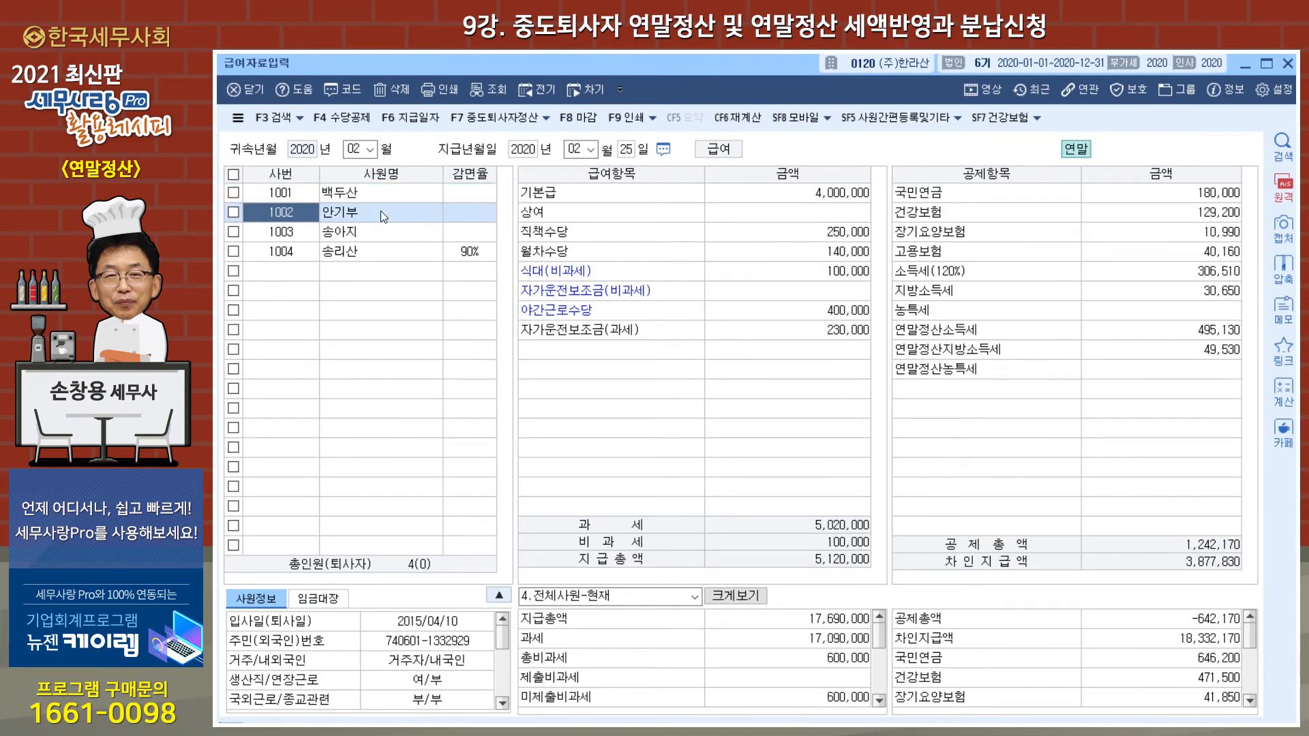
{"action": "left_click", "coordinate": [382, 232]}
{"action": "left_click", "coordinate": [380, 257]}
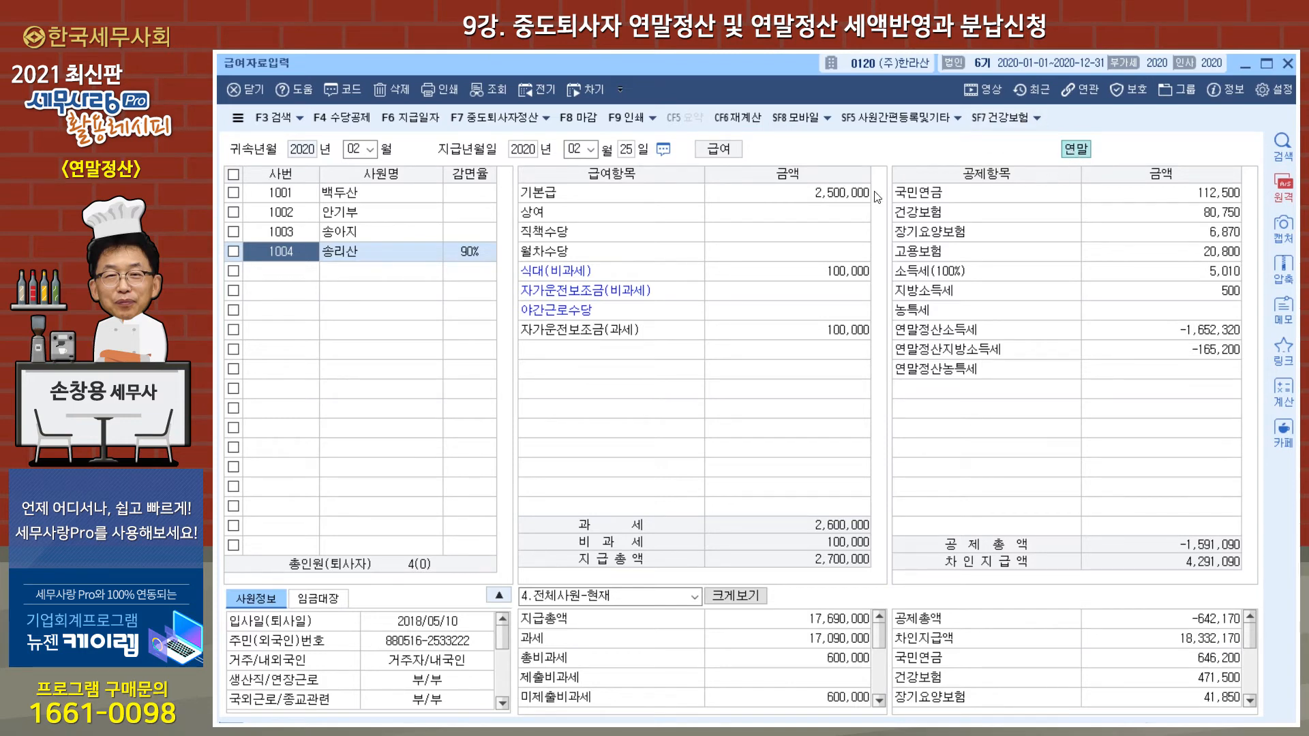
{"action": "left_click", "coordinate": [1287, 63]}
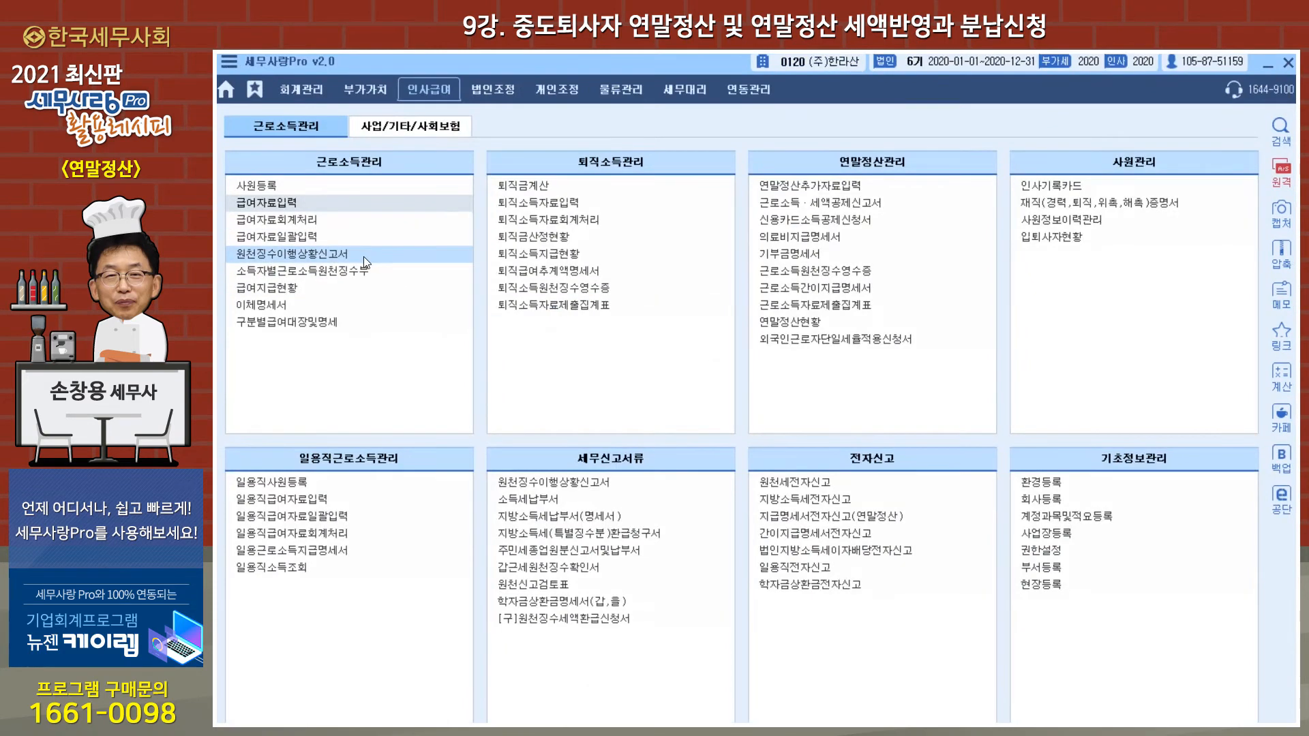
Step: Open the withholding status report (원천징수이행상황신고서) for February 2020 attribution and payment periods, filing type 1.정기신고
{"action": "left_click", "coordinate": [343, 259]}
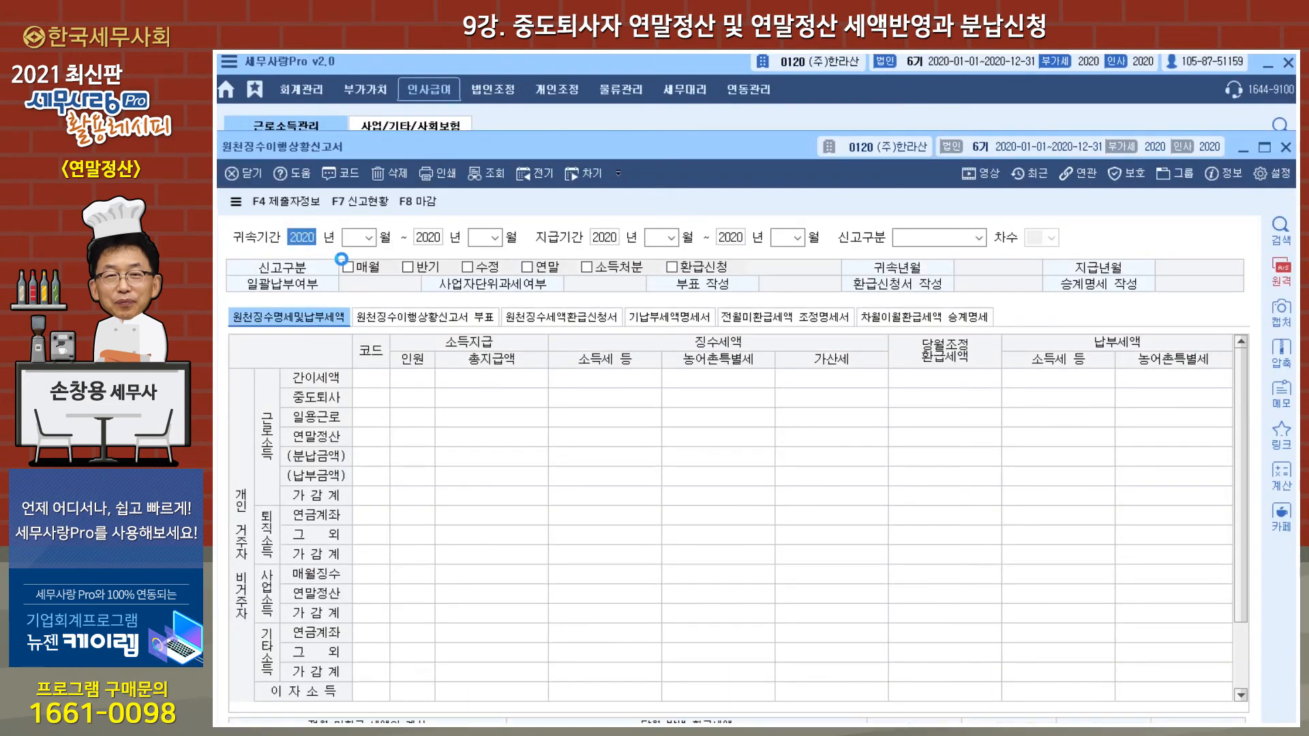
{"action": "type", "text": "2"}
{"action": "key", "text": "Return"}
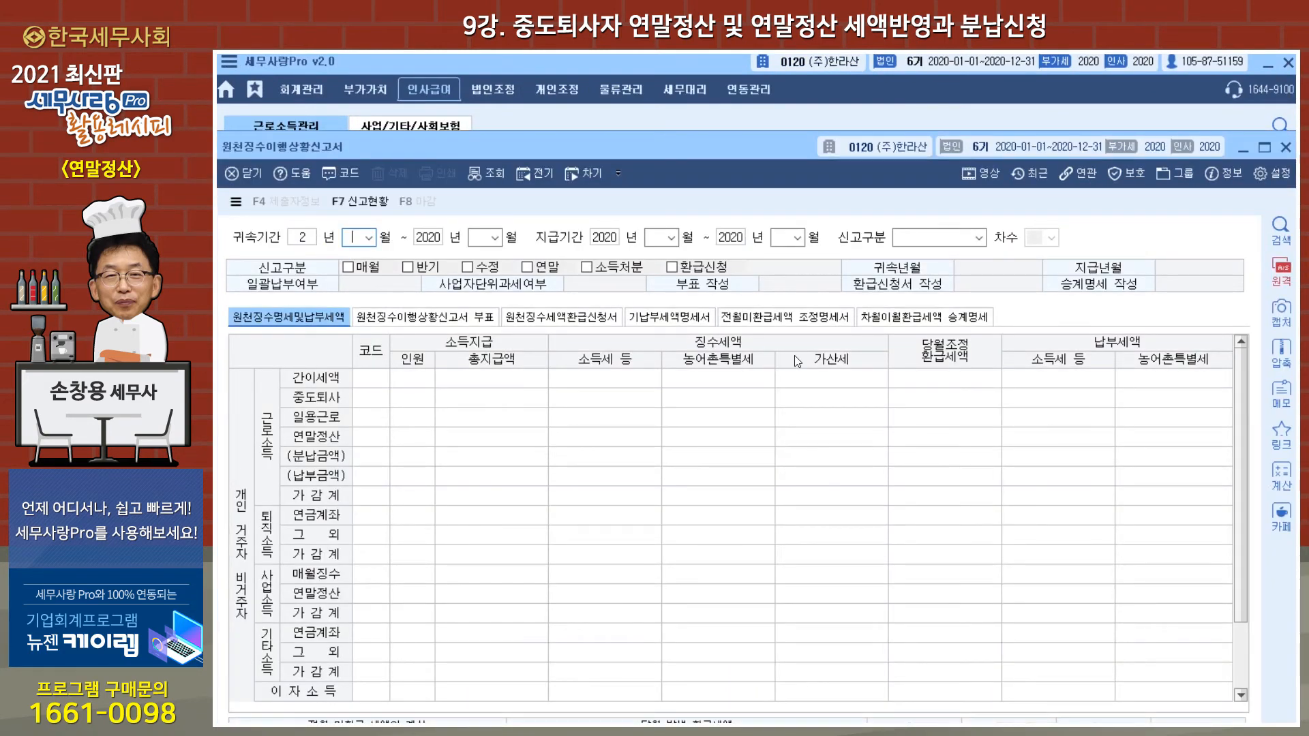
{"action": "key", "text": "shift+Tab"}
{"action": "type", "text": "2020"}
{"action": "type", "text": "2"}
{"action": "key", "text": "Return"}
{"action": "key", "text": "Return"}
{"action": "type", "text": "2"}
{"action": "key", "text": "Return"}
{"action": "key", "text": "Return"}
{"action": "type", "text": "2"}
{"action": "key", "text": "Return"}
{"action": "key", "text": "Return"}
{"action": "type", "text": "2"}
{"action": "key", "text": "Return"}
{"action": "key", "text": "Return"}
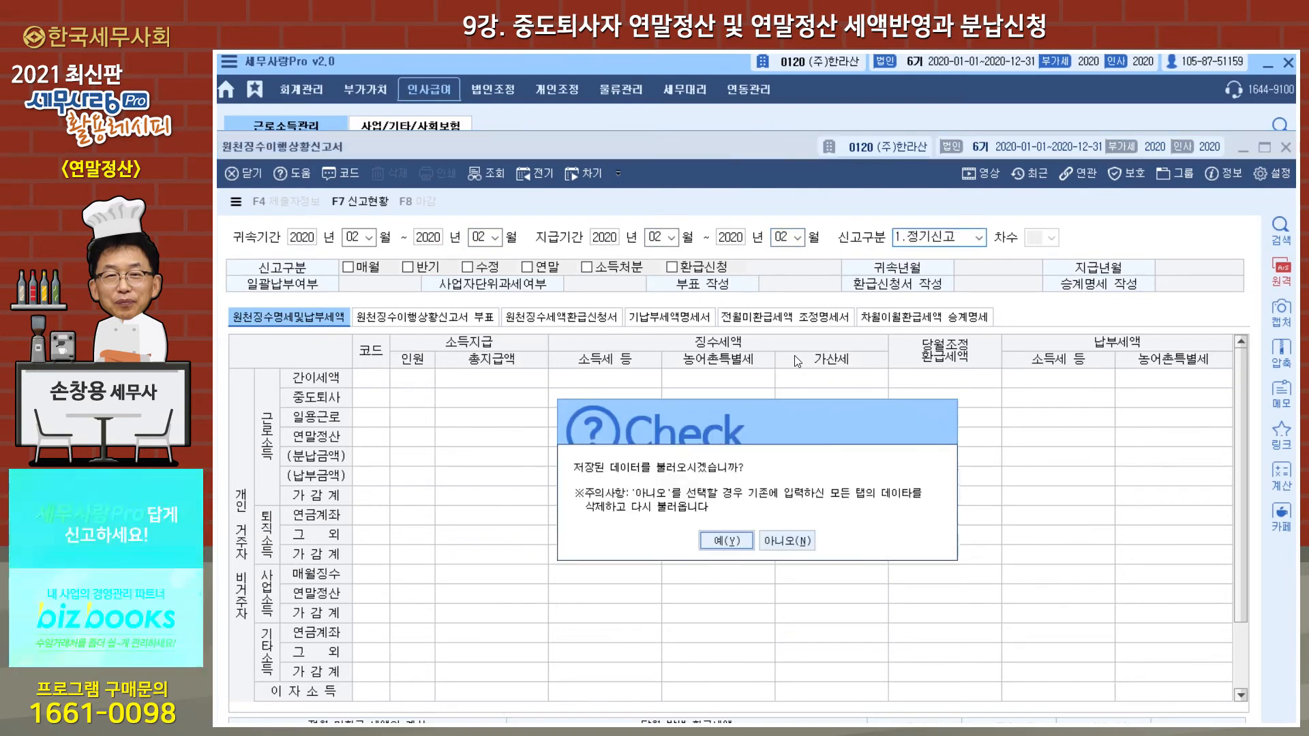
Step: Regenerate the report without the saved data or A04 instalments, check the year-end settlement rows, and close it unsaved
{"action": "left_click", "coordinate": [791, 542]}
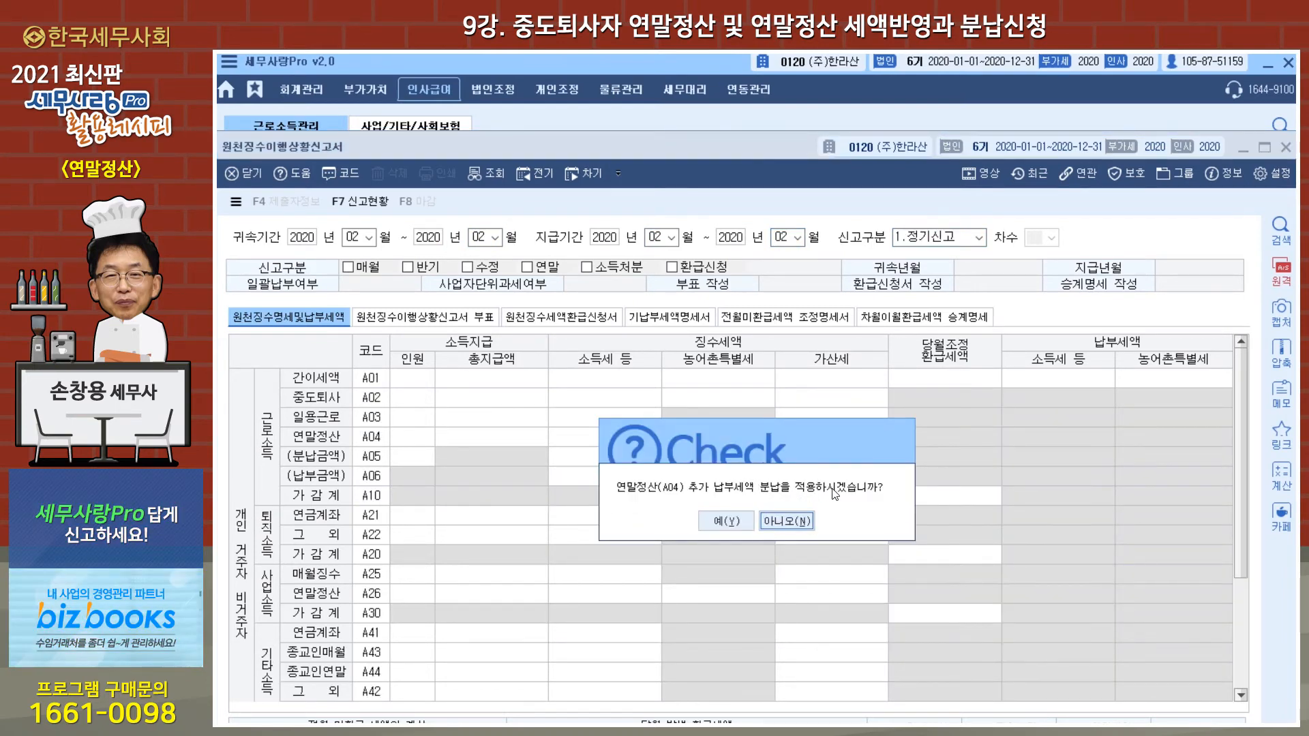
{"action": "left_click", "coordinate": [791, 524]}
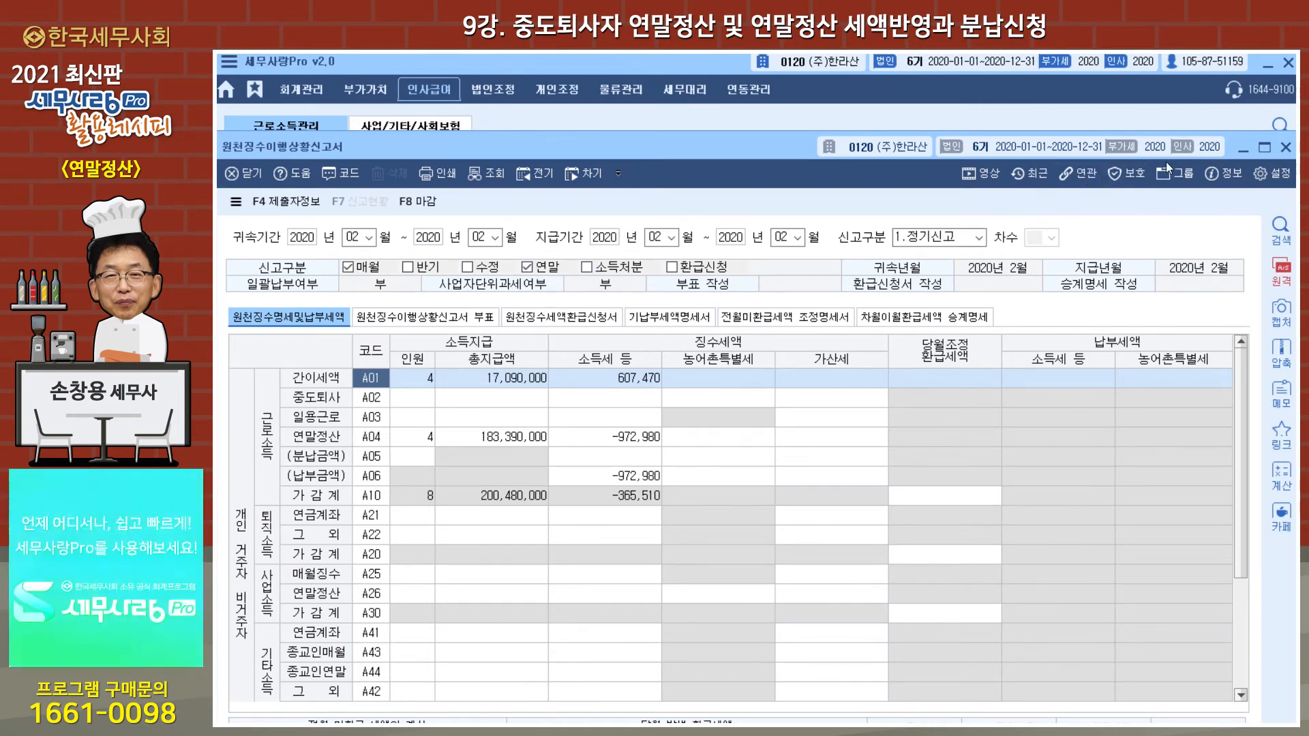
{"action": "left_click", "coordinate": [1287, 149]}
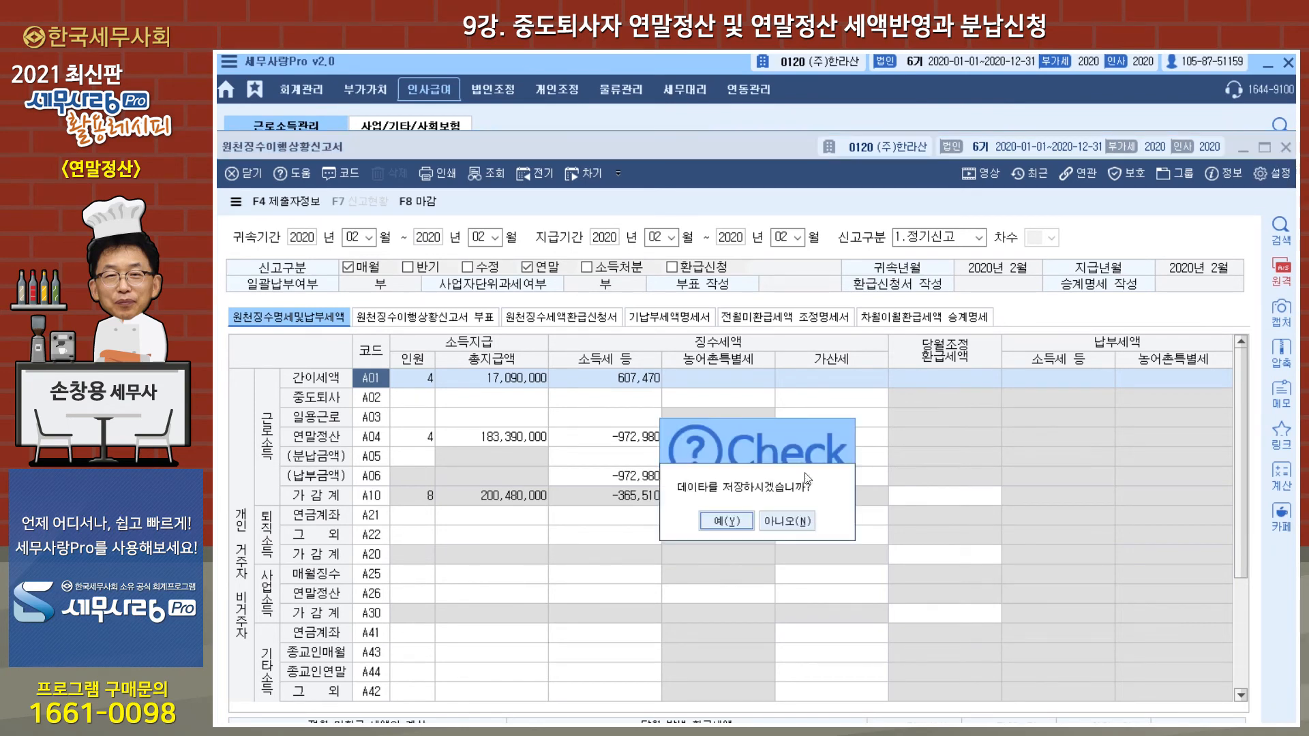
{"action": "left_click", "coordinate": [780, 521]}
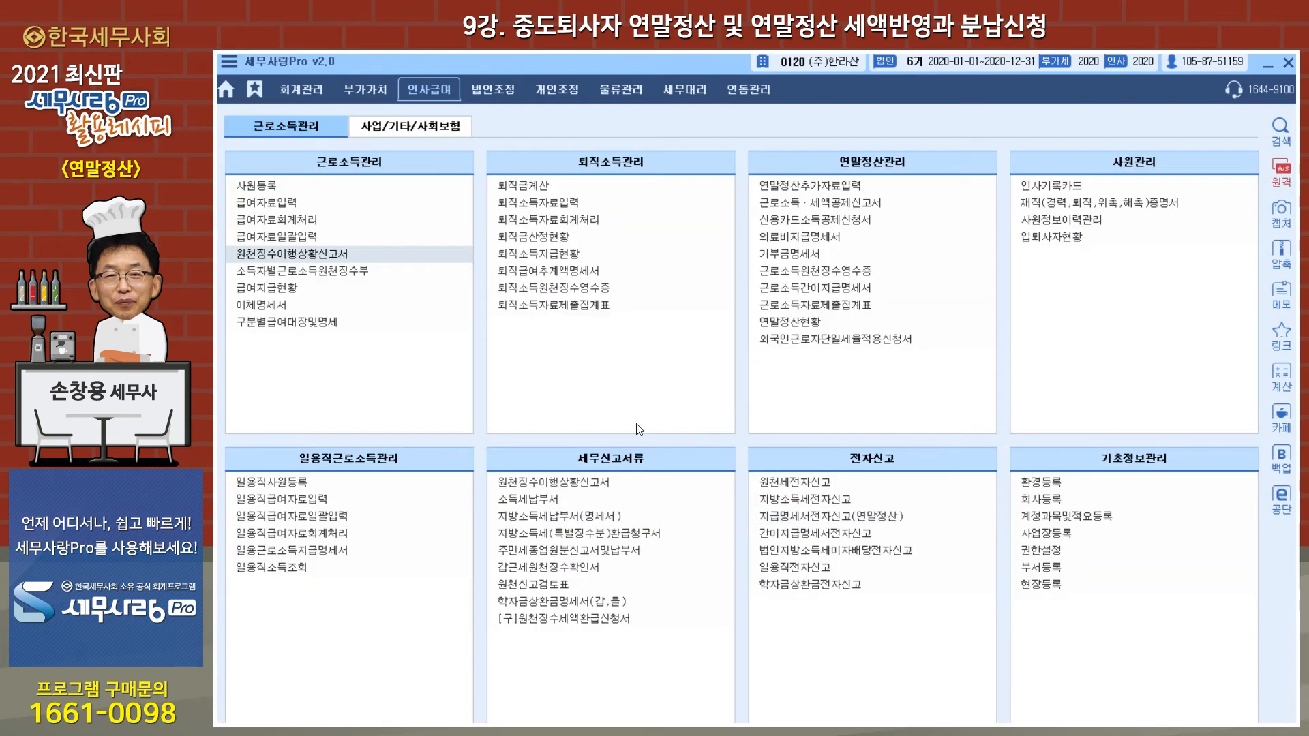
Step: Open the February 2020 payroll entry (급여자료입력) and bring up its instalment application (분납적용) window
{"action": "left_click", "coordinate": [274, 203]}
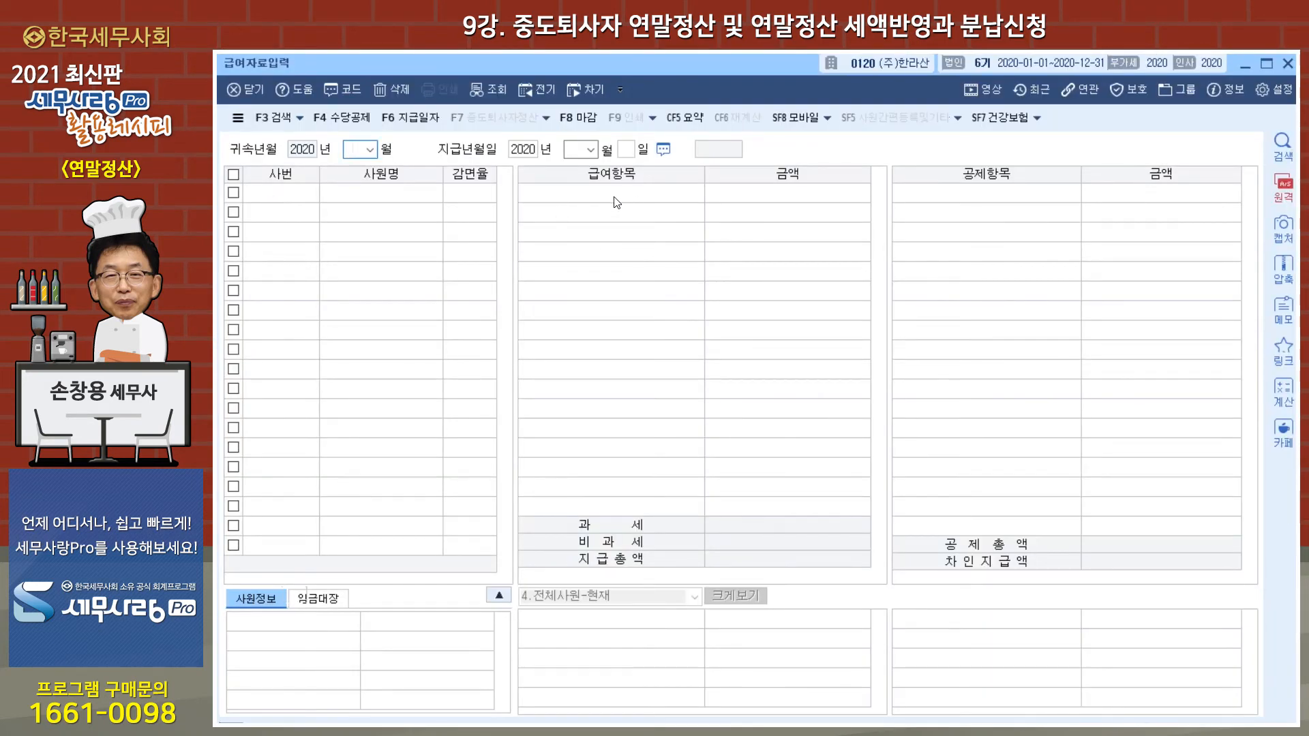
{"action": "key", "text": "Return"}
{"action": "key", "text": "Return"}
{"action": "key", "text": "Return"}
{"action": "key", "text": "Return"}
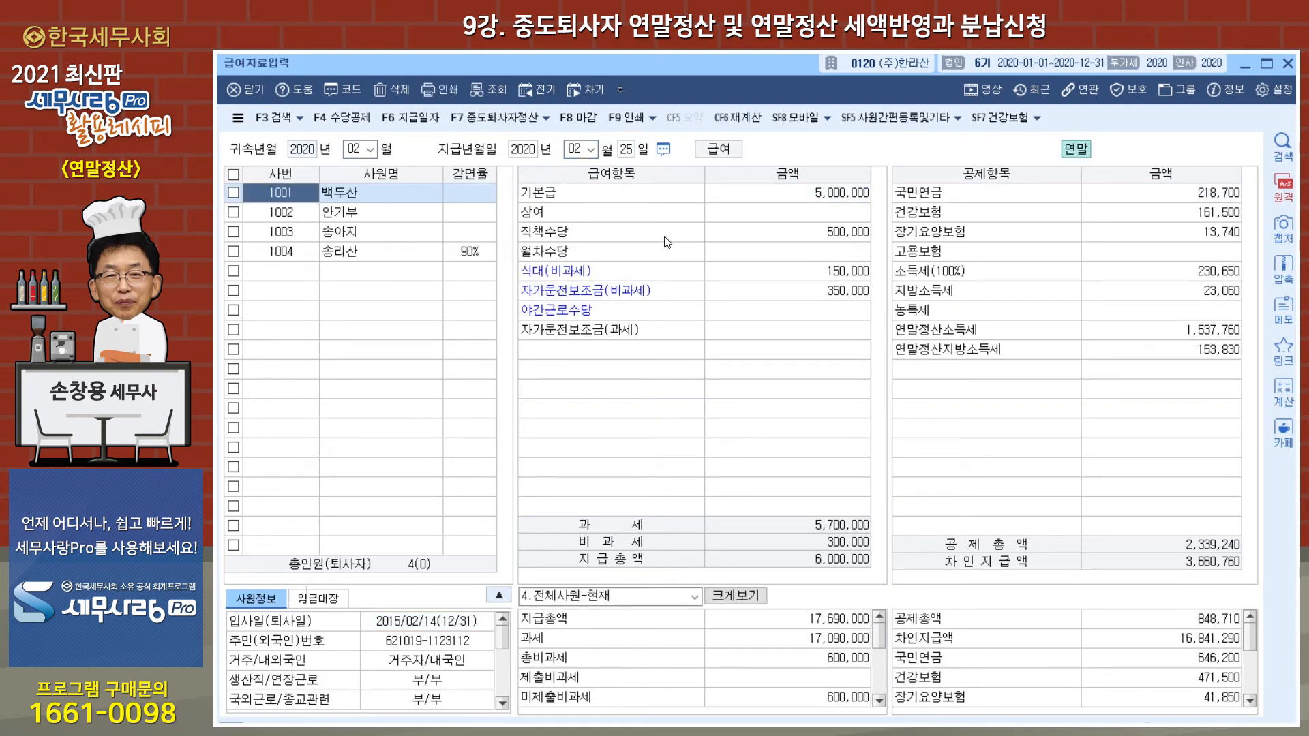
{"action": "left_click", "coordinate": [547, 120]}
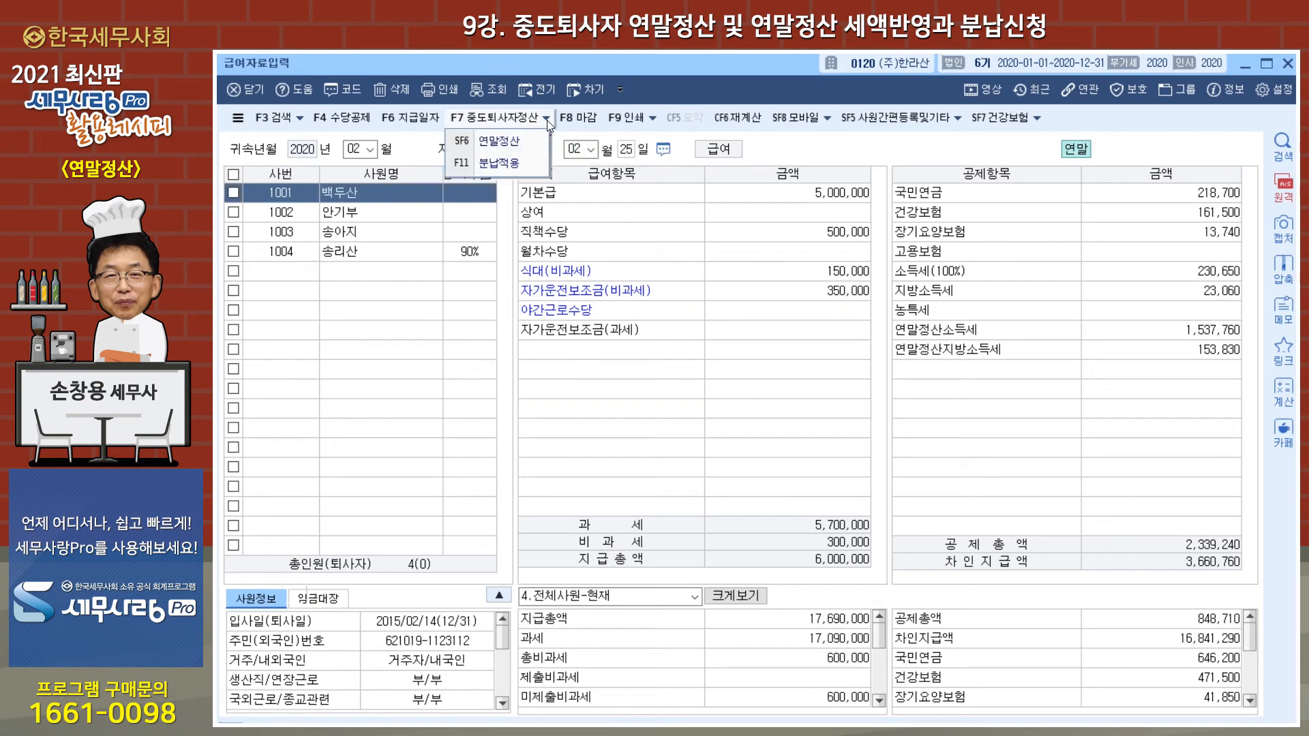
{"action": "left_click", "coordinate": [521, 171]}
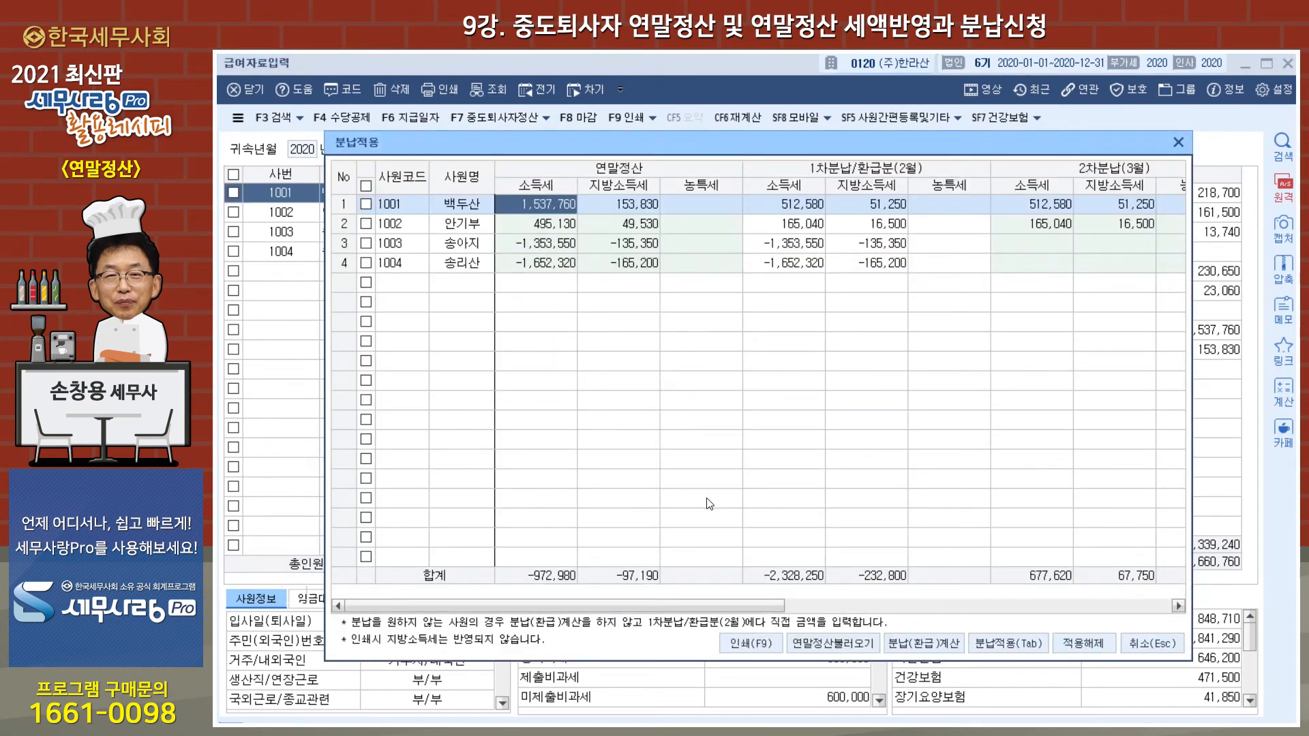
Step: Reload the year-end settlement data for all listed employees in the instalment window, replacing the data already applied
{"action": "left_click", "coordinate": [831, 646]}
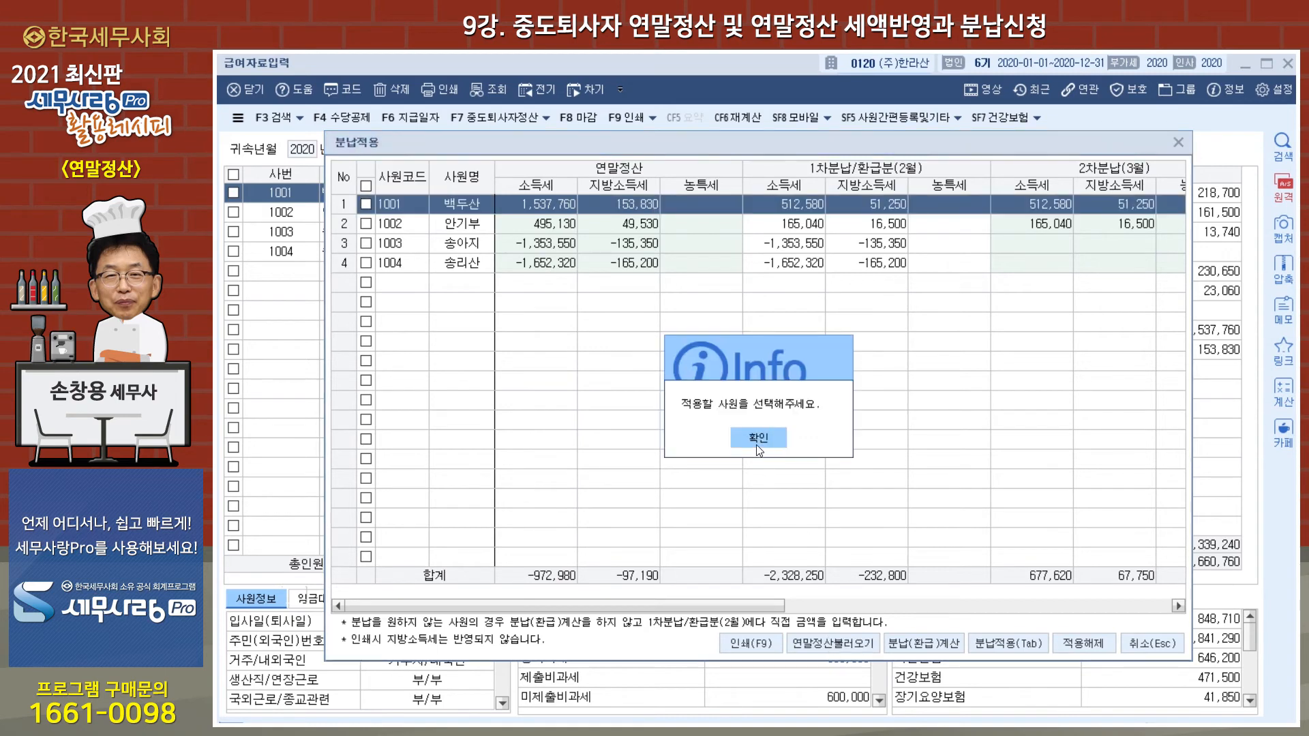
{"action": "left_click", "coordinate": [757, 438]}
{"action": "left_click", "coordinate": [365, 185]}
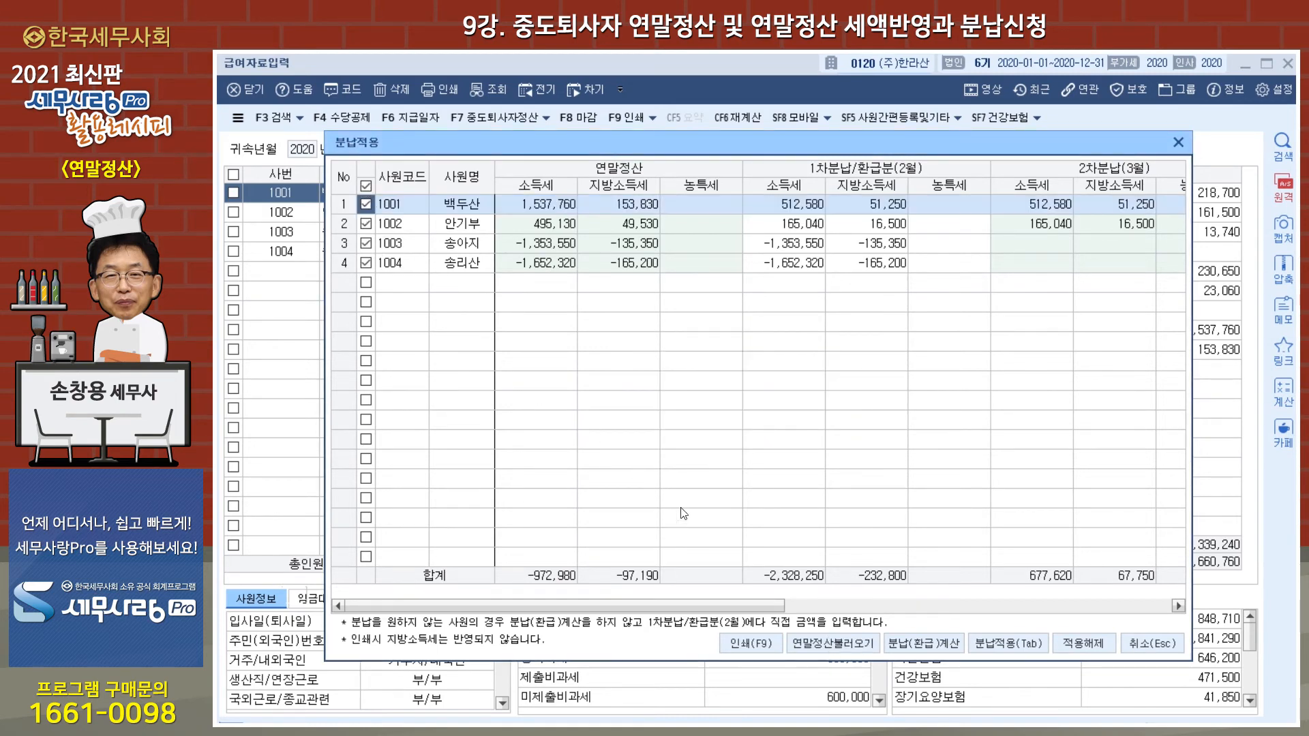
{"action": "left_click", "coordinate": [831, 643]}
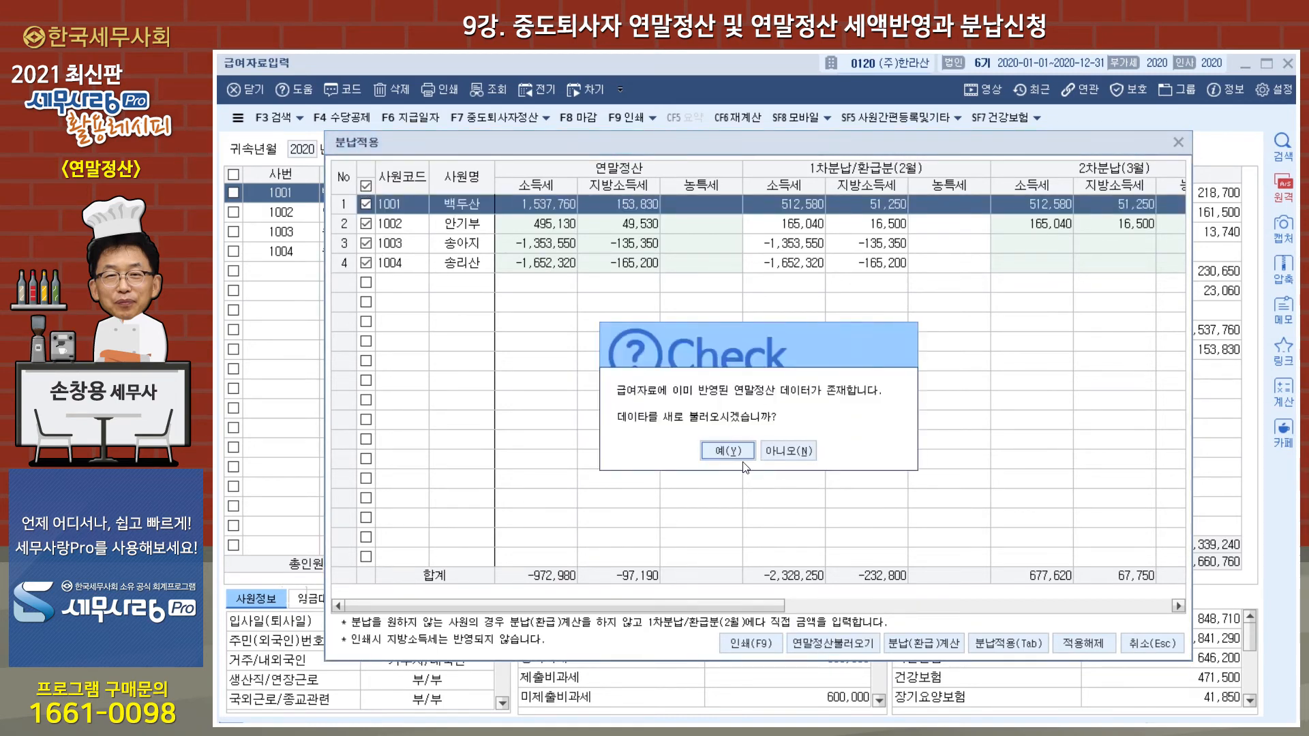
{"action": "left_click", "coordinate": [743, 455]}
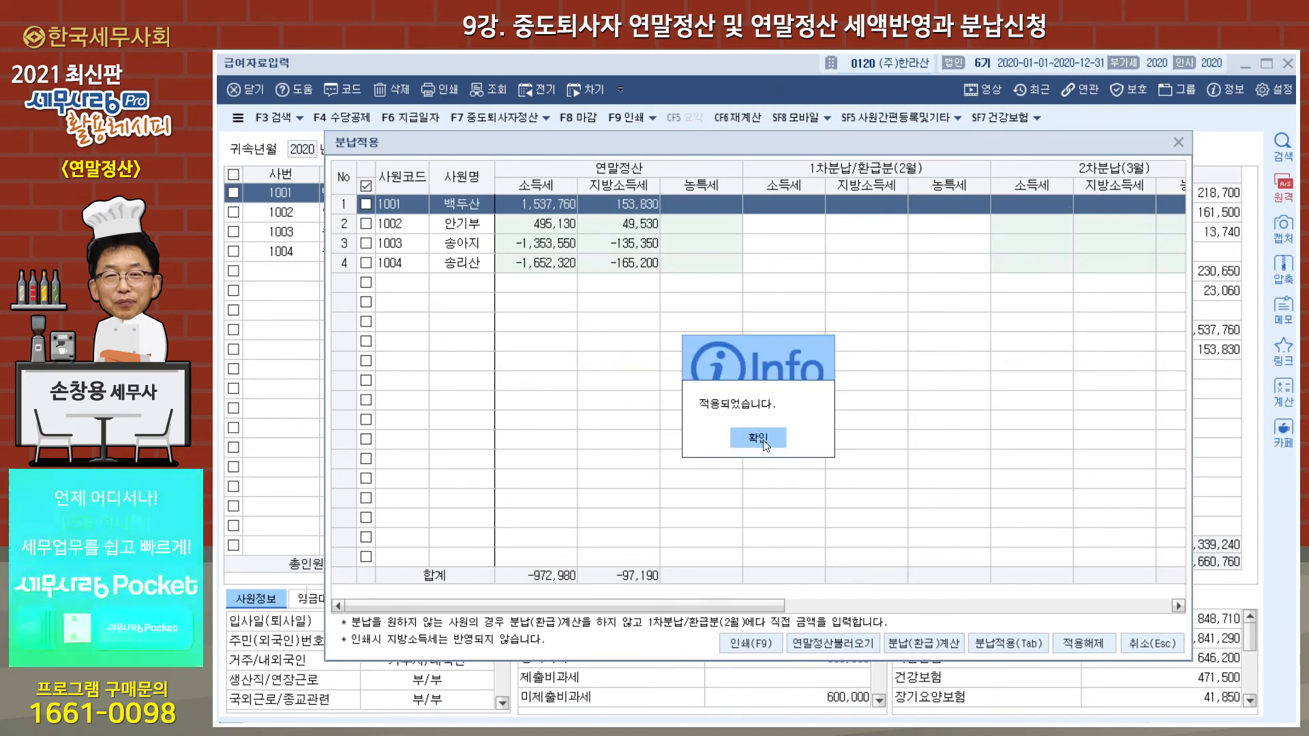
{"action": "left_click", "coordinate": [759, 438]}
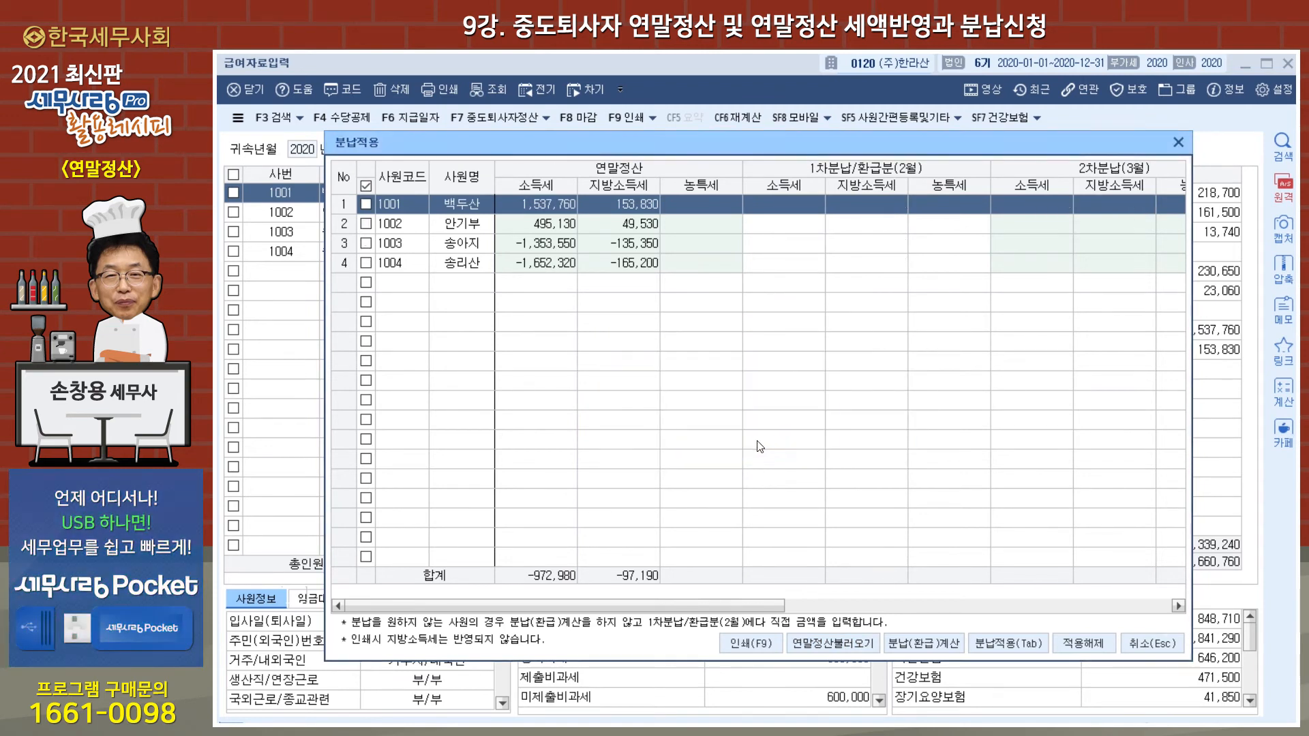
Step: Calculate the instalments and refunds for all listed employees and apply them to the payroll in addition to the existing settlement data
{"action": "left_click", "coordinate": [366, 186]}
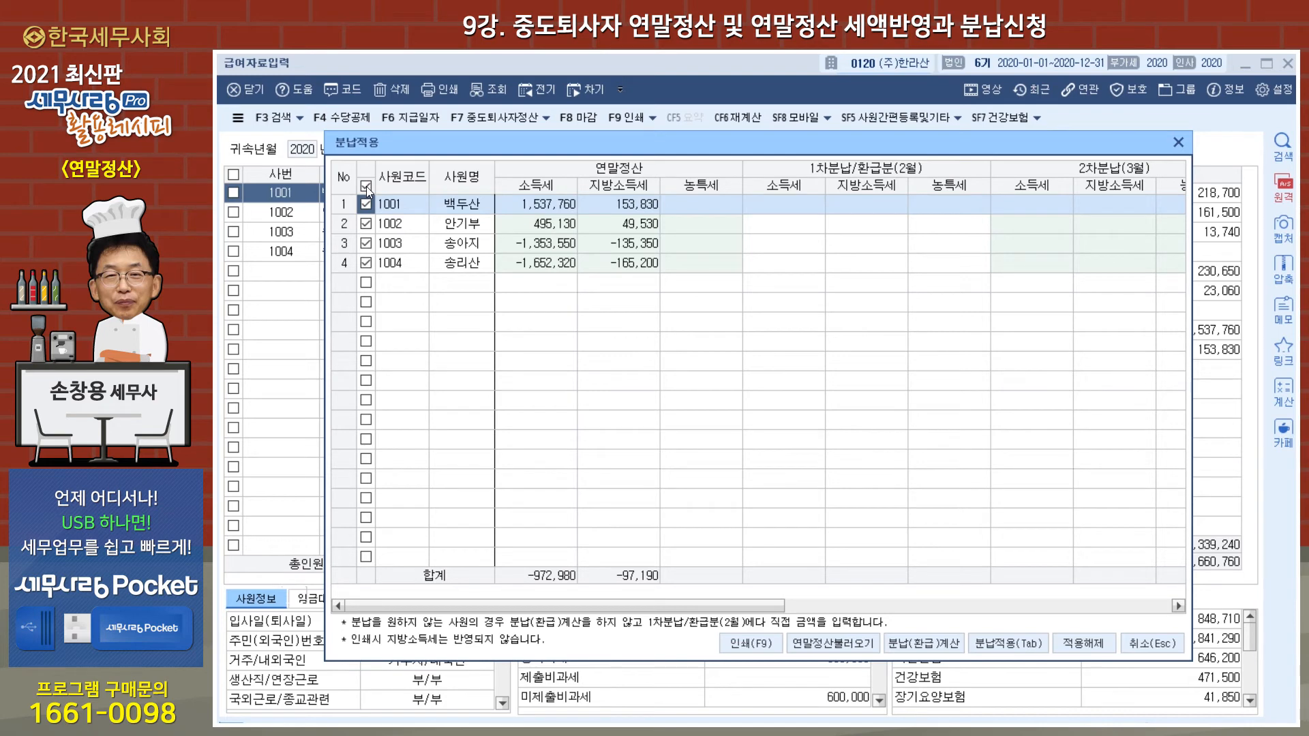
{"action": "left_click", "coordinate": [934, 645]}
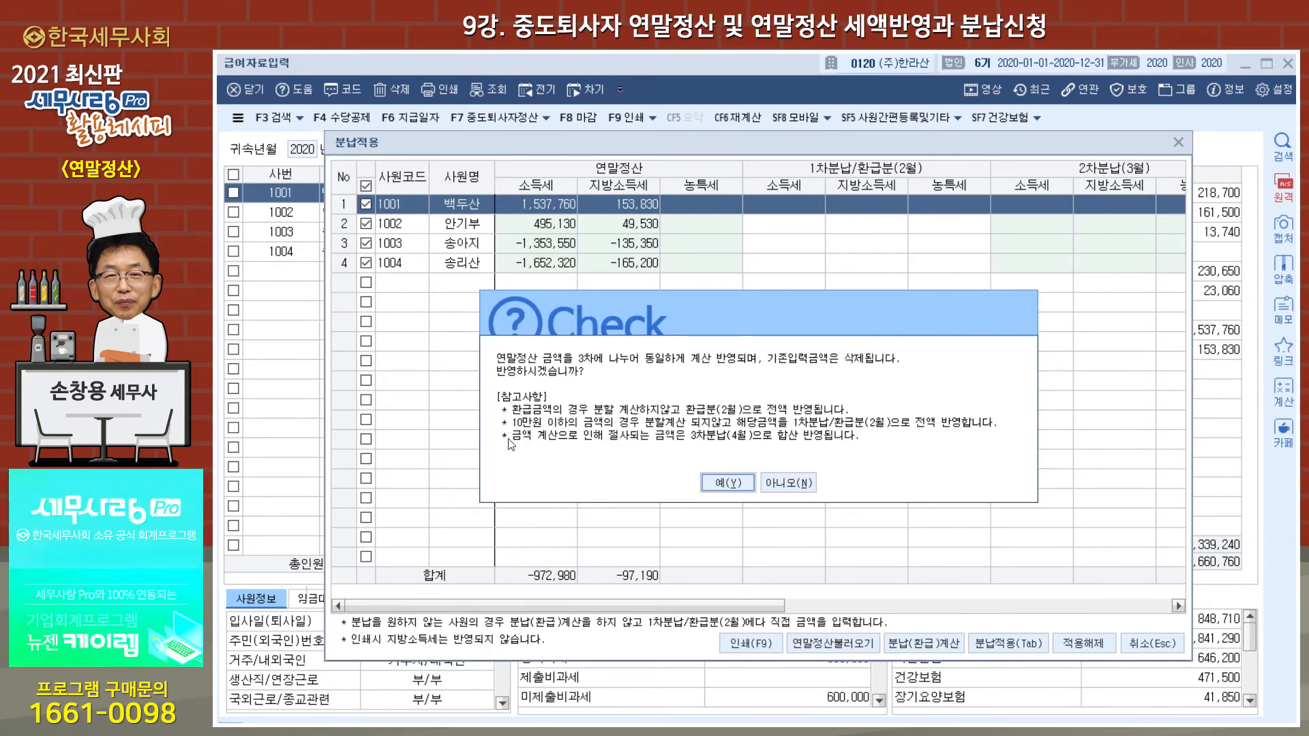
{"action": "left_click", "coordinate": [738, 488]}
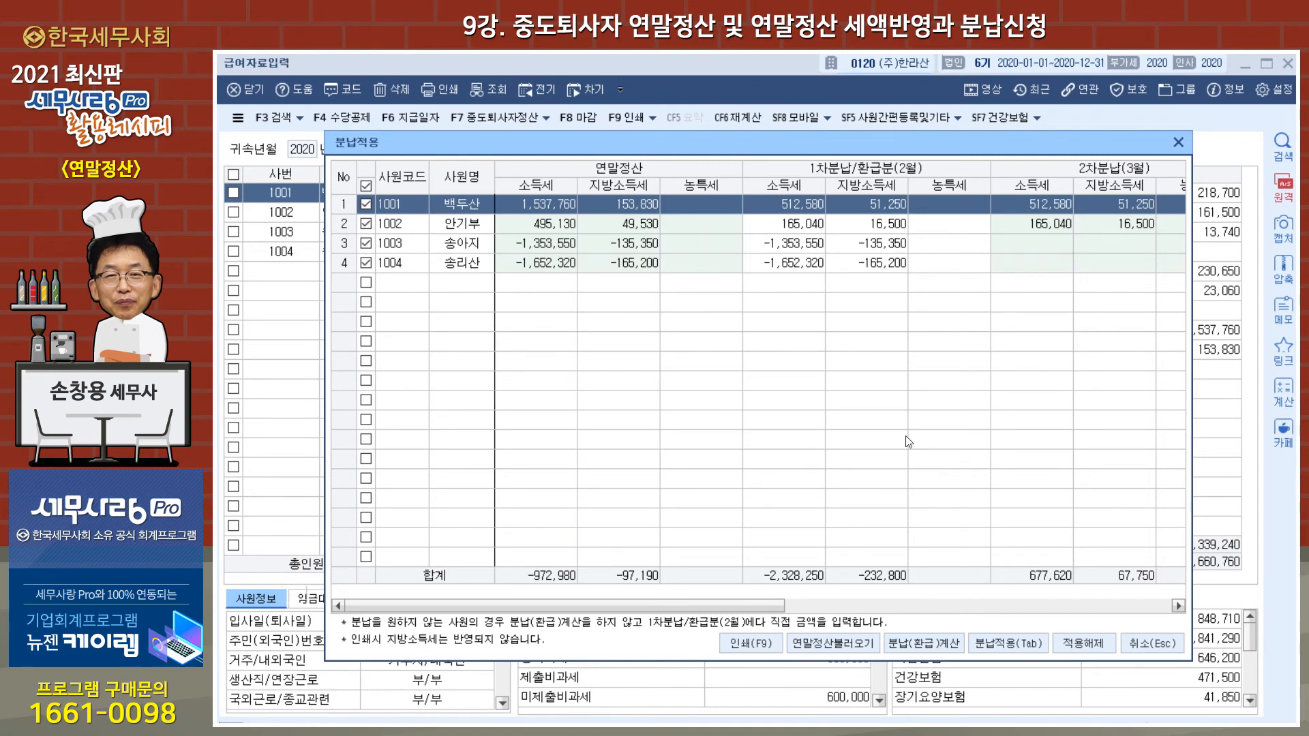
{"action": "left_click_drag", "start_coordinate": [760, 602], "coordinate": [679, 656]}
{"action": "left_click", "coordinate": [1015, 641]}
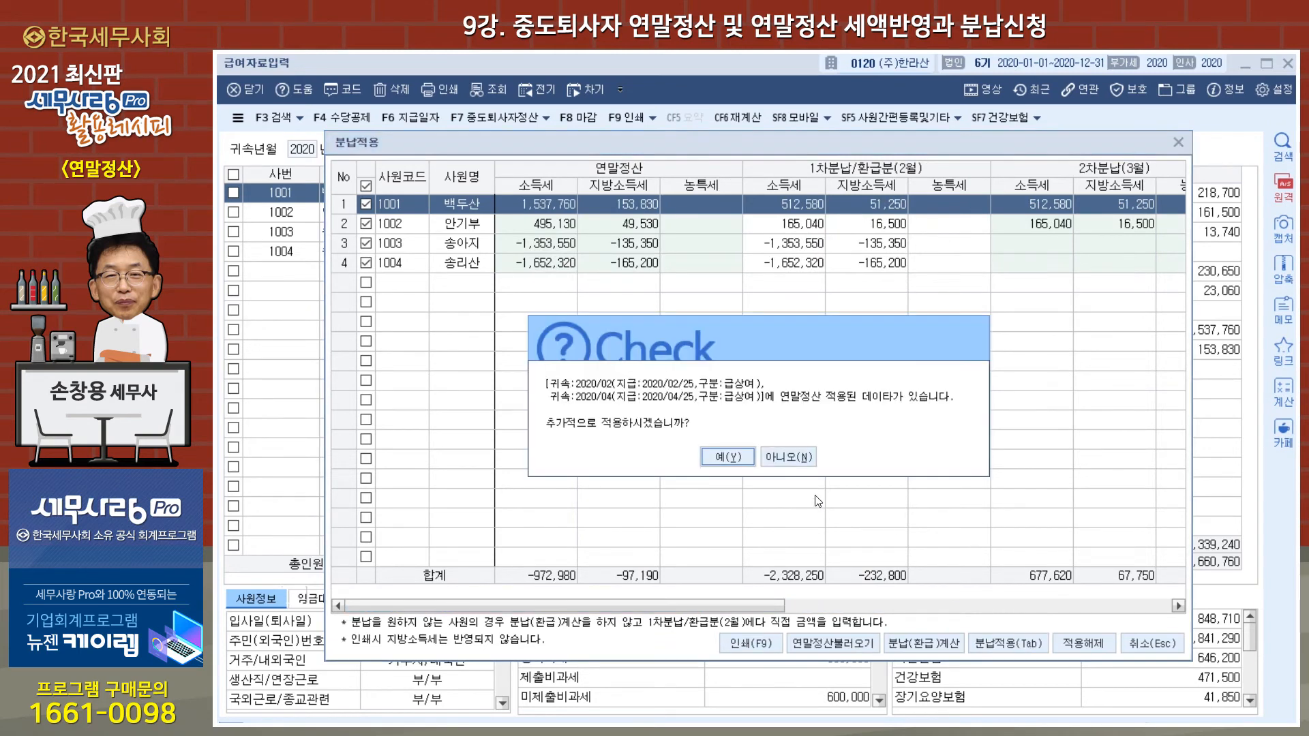
{"action": "left_click", "coordinate": [717, 462]}
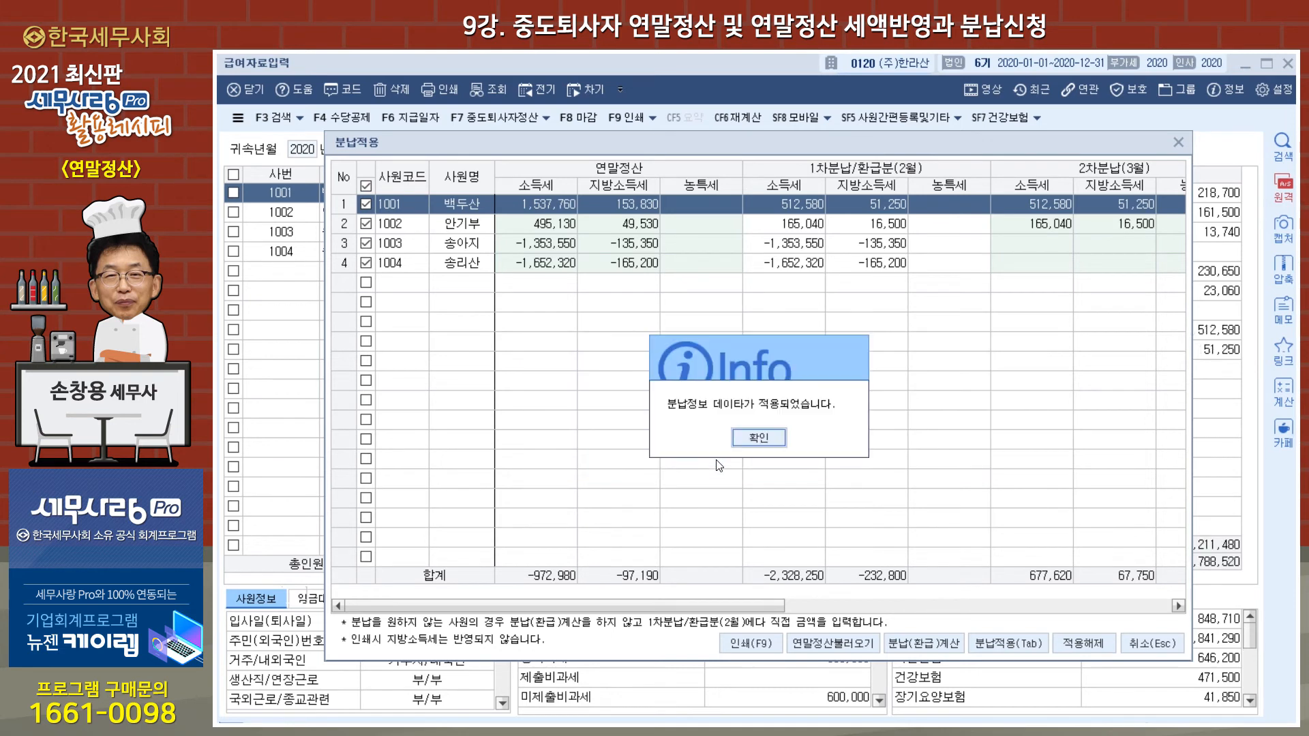
{"action": "left_click", "coordinate": [770, 443]}
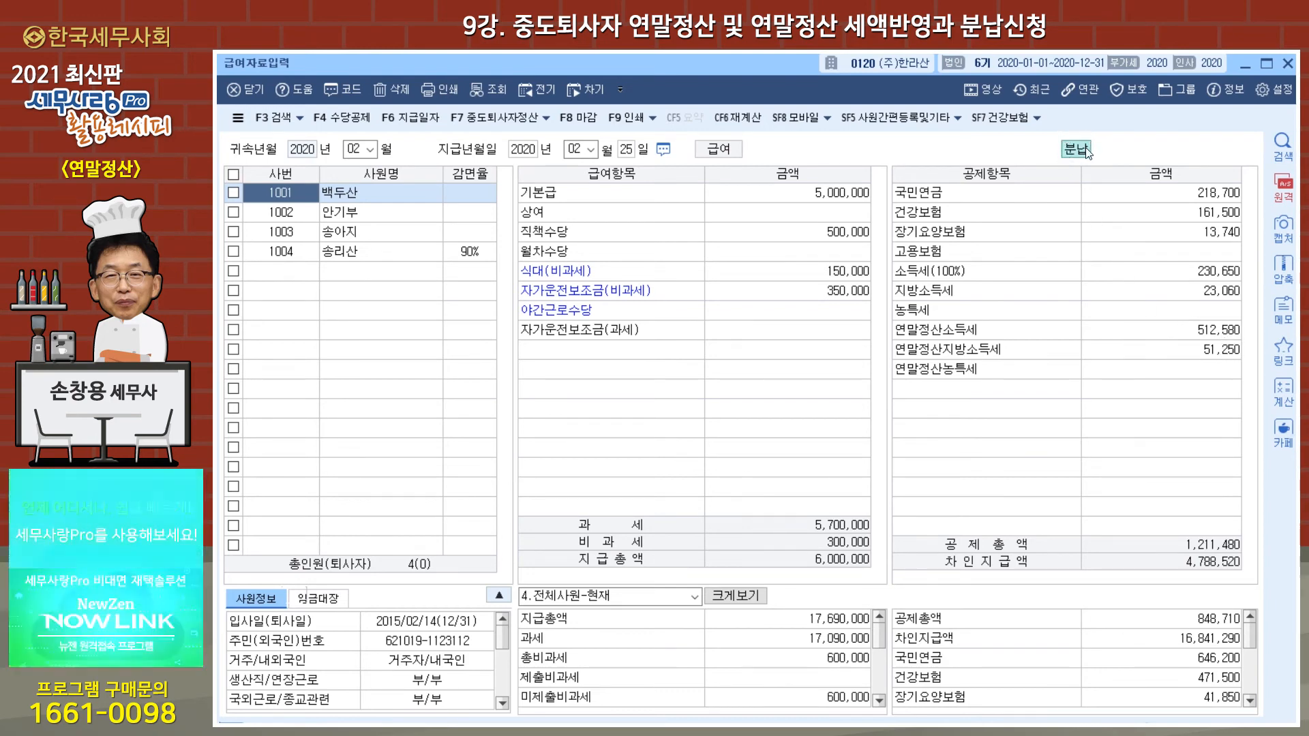
Step: Check the settlement income and local tax deductions of the other three employees under instalments, then close the payroll entry
{"action": "left_click", "coordinate": [379, 219]}
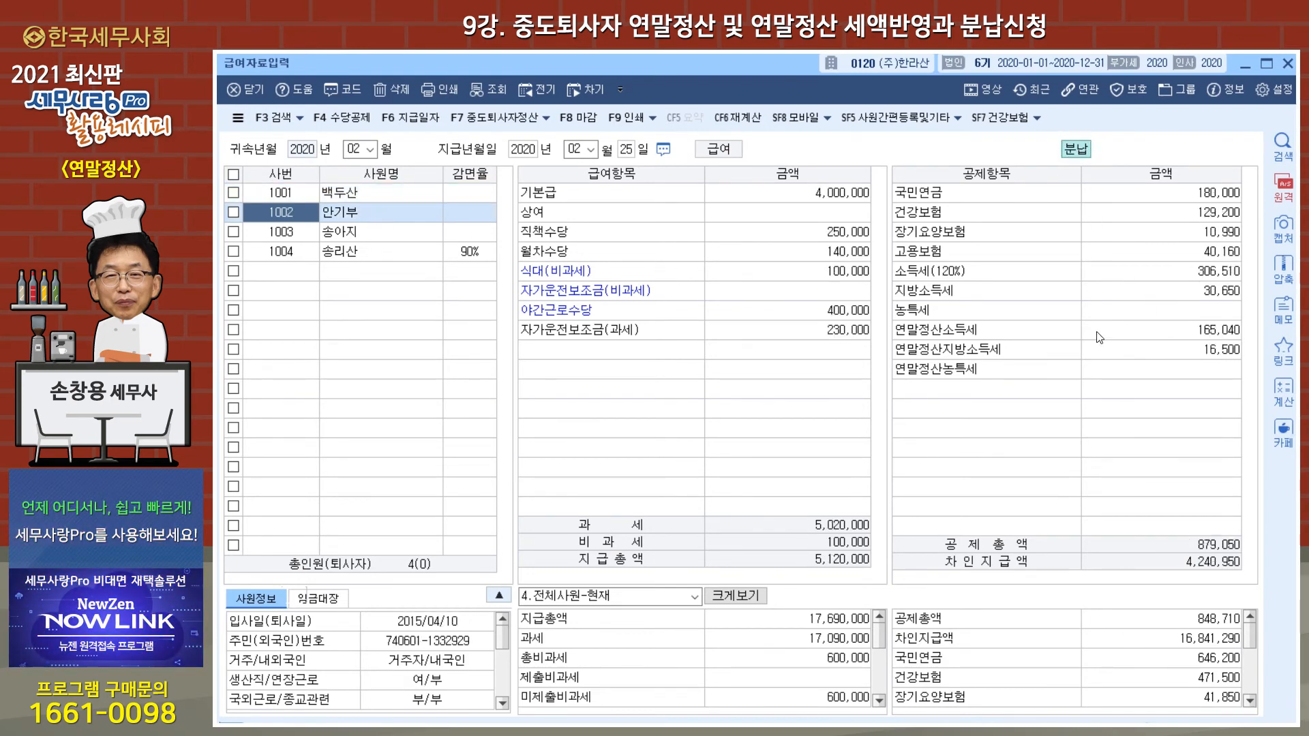
{"action": "left_click", "coordinate": [379, 240]}
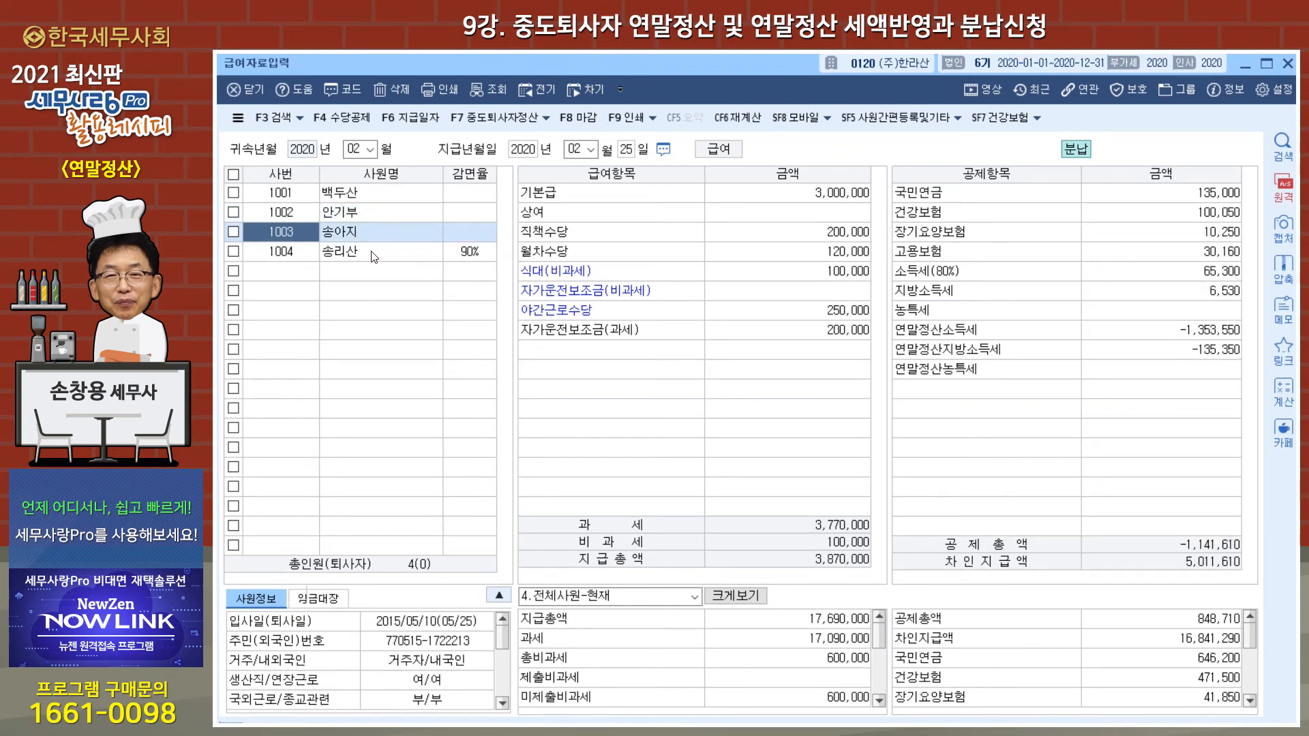
{"action": "left_click", "coordinate": [375, 254]}
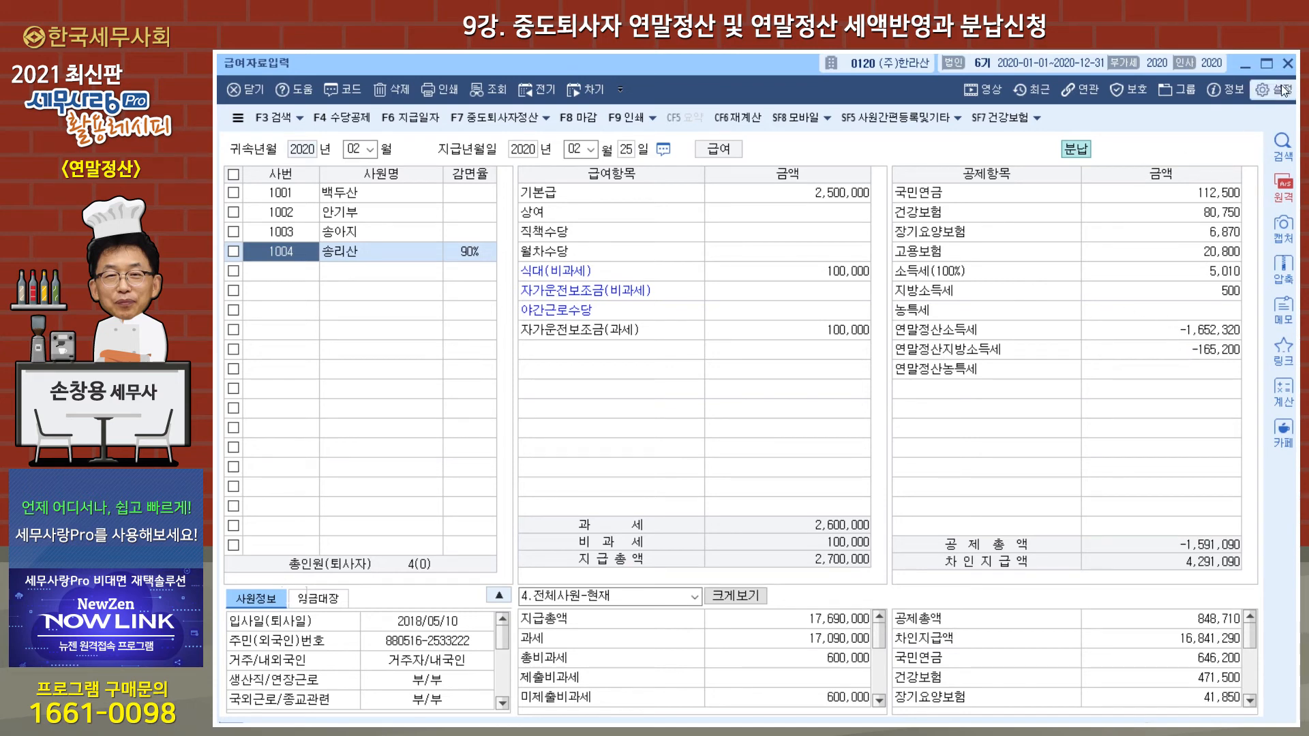
{"action": "left_click", "coordinate": [1288, 63]}
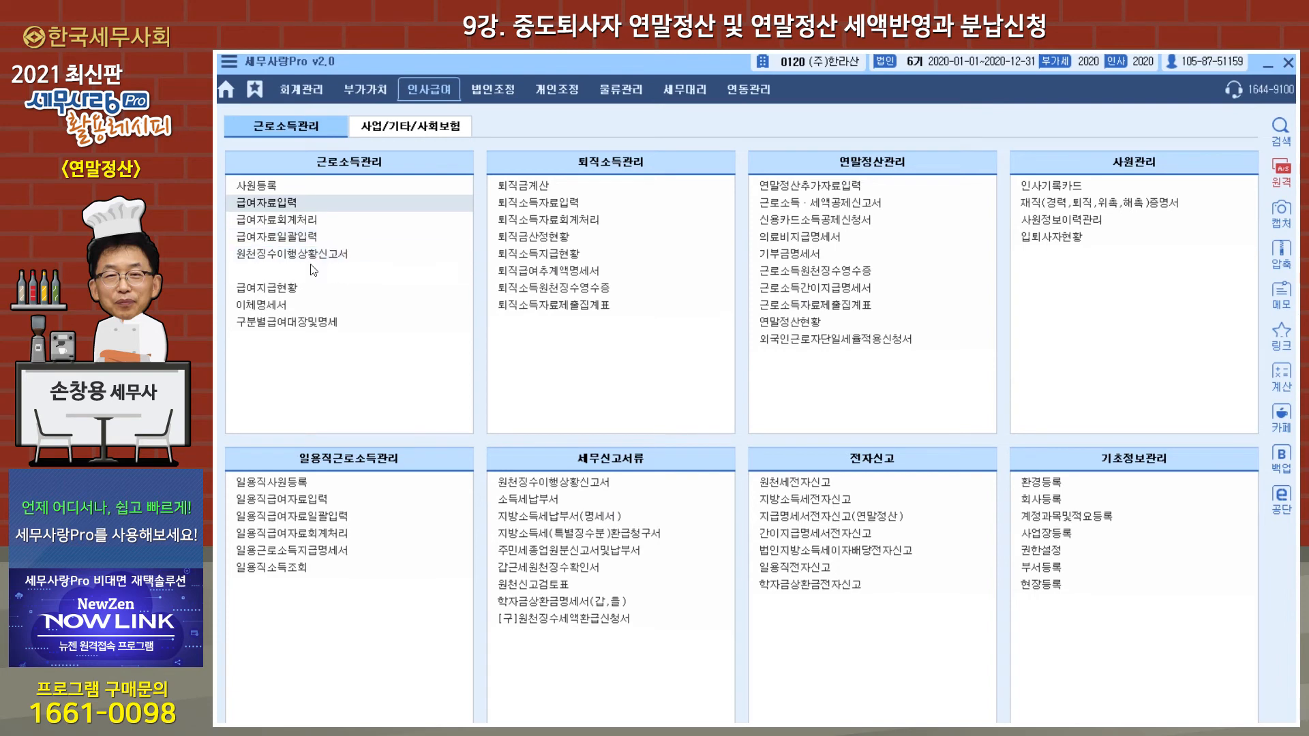
Step: Open the withholding status report (원천징수이행상황신고서) with attribution and payment periods of February 2020 and filing type 1.정기신고
{"action": "left_click", "coordinate": [339, 256]}
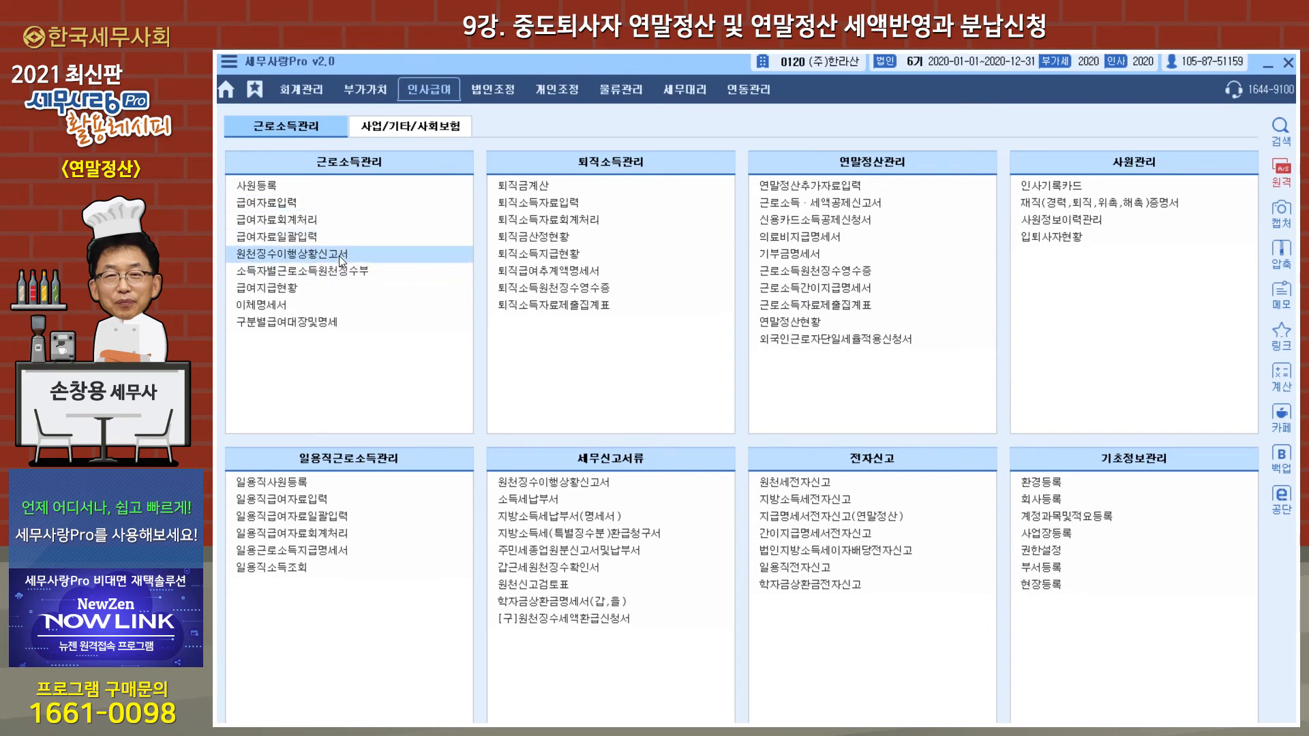
{"action": "key", "text": "Return"}
{"action": "type", "text": "02"}
{"action": "key", "text": "Return"}
{"action": "type", "text": "02"}
{"action": "key", "text": "Return"}
{"action": "key", "text": "Return"}
{"action": "key", "text": "Return"}
{"action": "key", "text": "Return"}
{"action": "key", "text": "Return"}
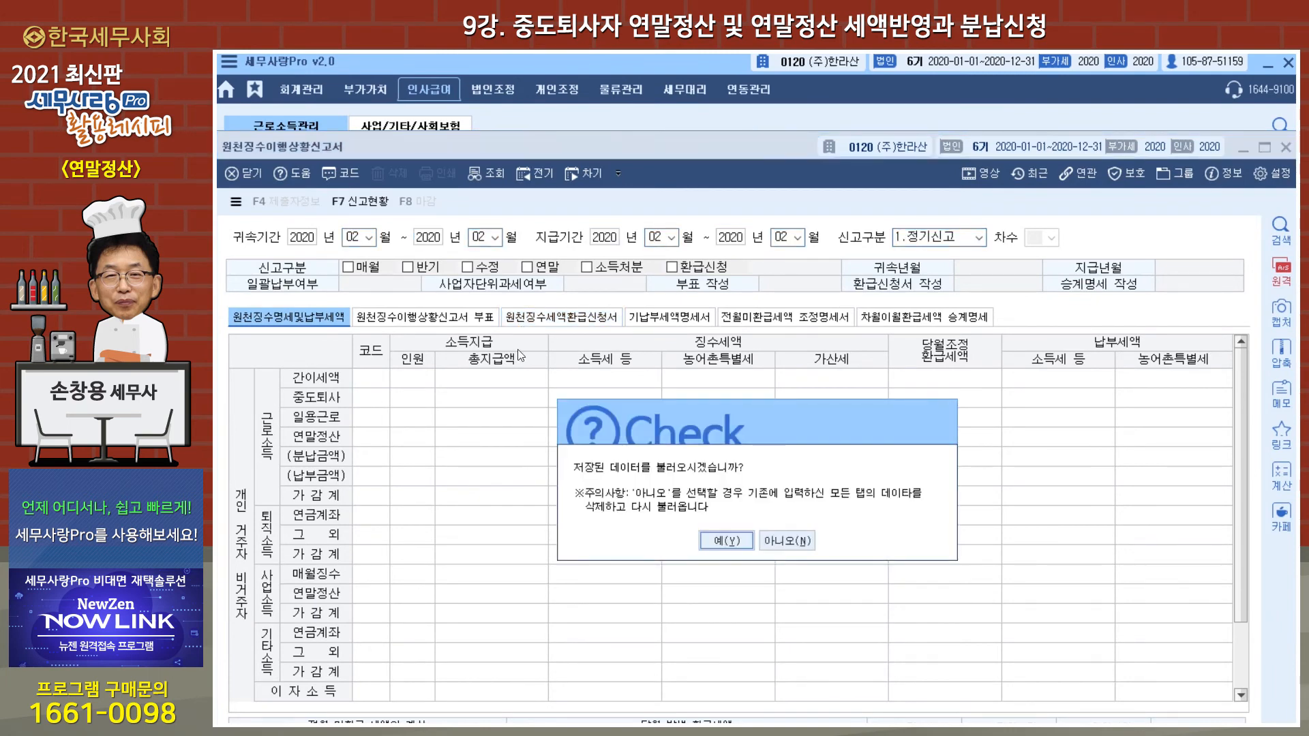
Step: Regenerate the report without the saved data, applying the A04 additional-tax instalments, review rows A04 to A06, and close it unsaved
{"action": "left_click", "coordinate": [788, 538]}
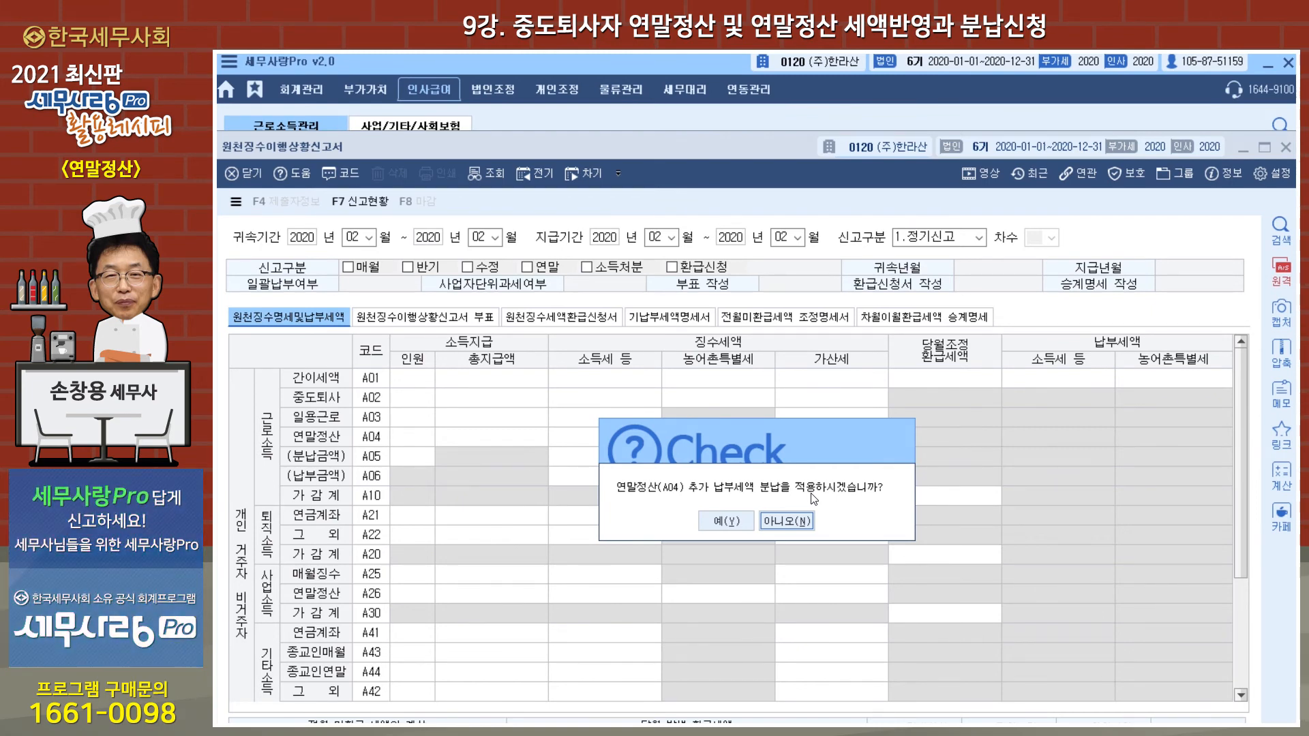
{"action": "left_click", "coordinate": [729, 520]}
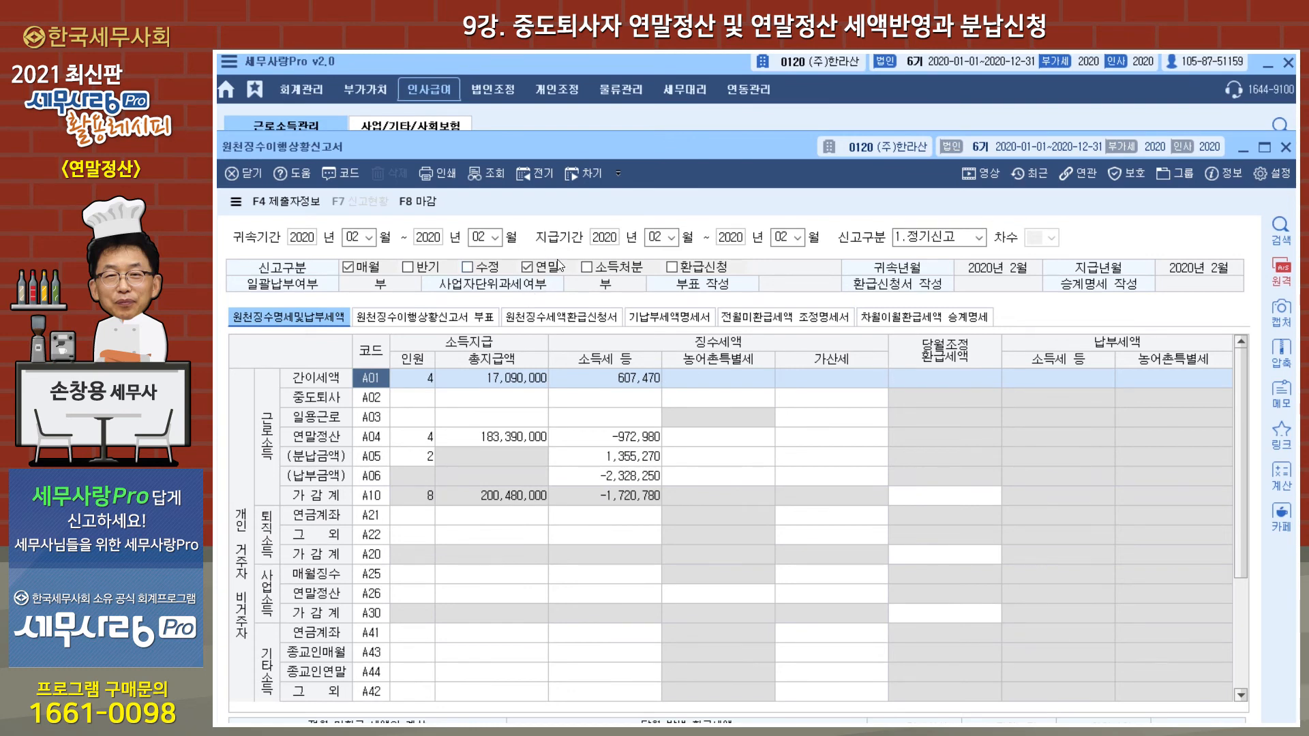
{"action": "left_click", "coordinate": [1285, 148]}
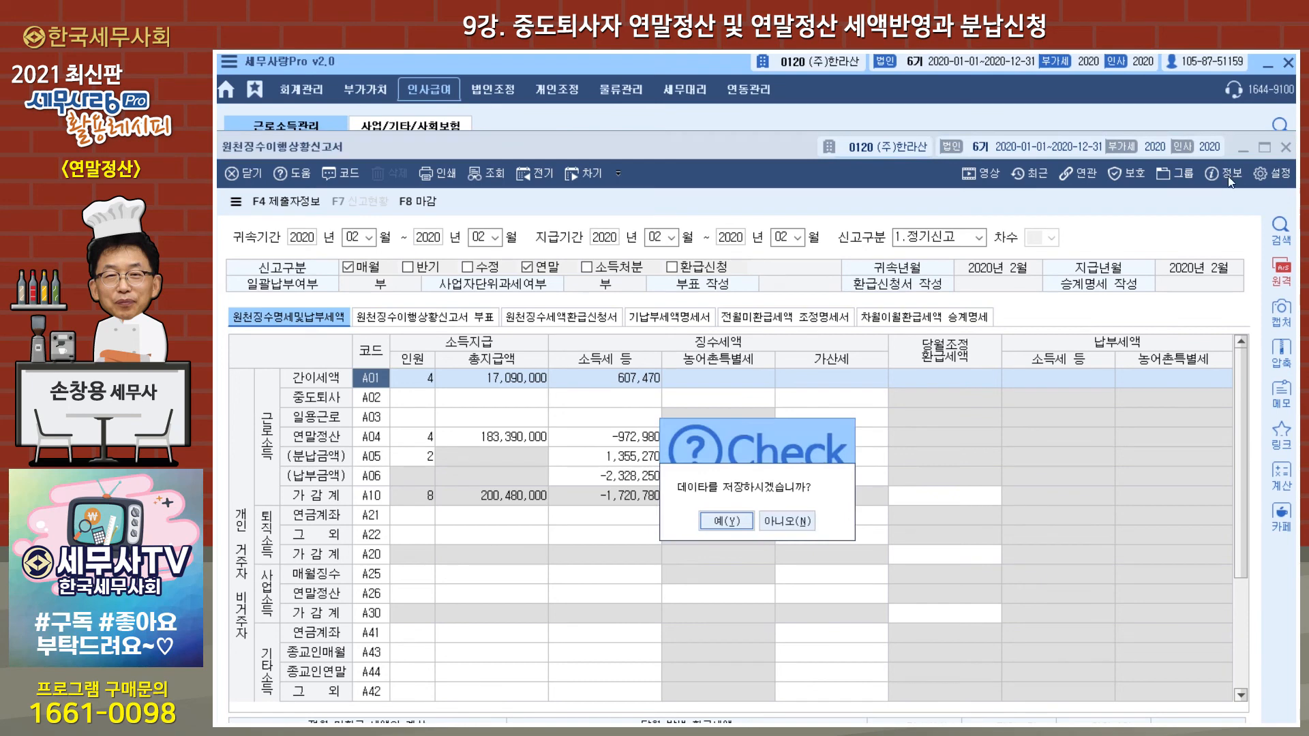
{"action": "left_click", "coordinate": [774, 518]}
Step: Open the March 2020 payroll entry and check the deductions of the first two employees
{"action": "left_click", "coordinate": [269, 202]}
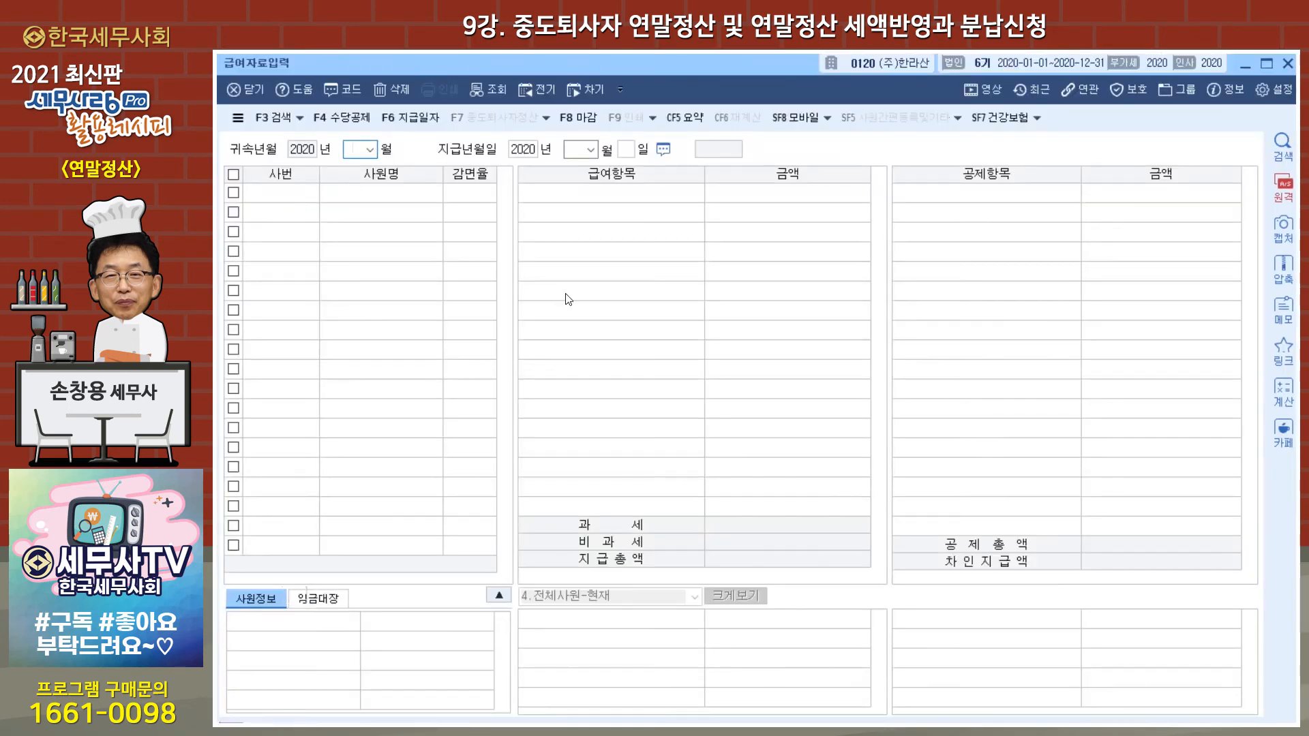
{"action": "type", "text": "3"}
{"action": "key", "text": "Return"}
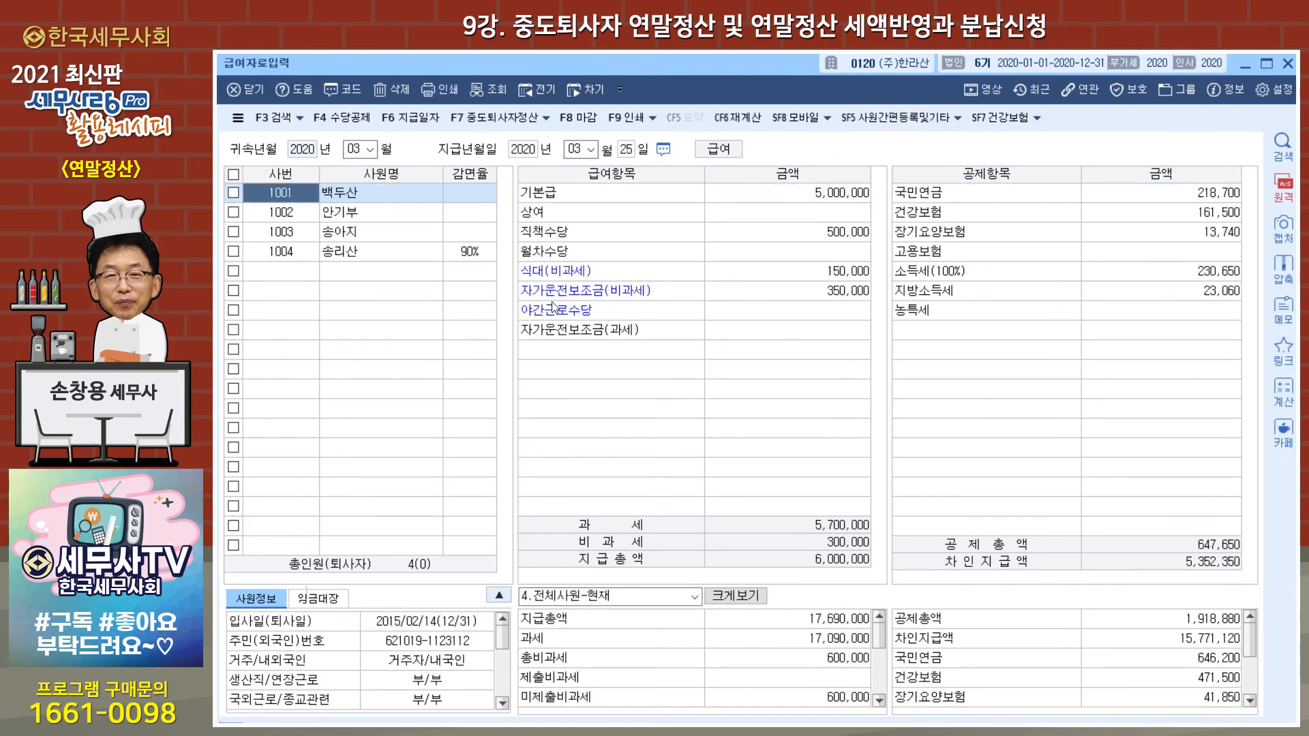
{"action": "left_click", "coordinate": [369, 214]}
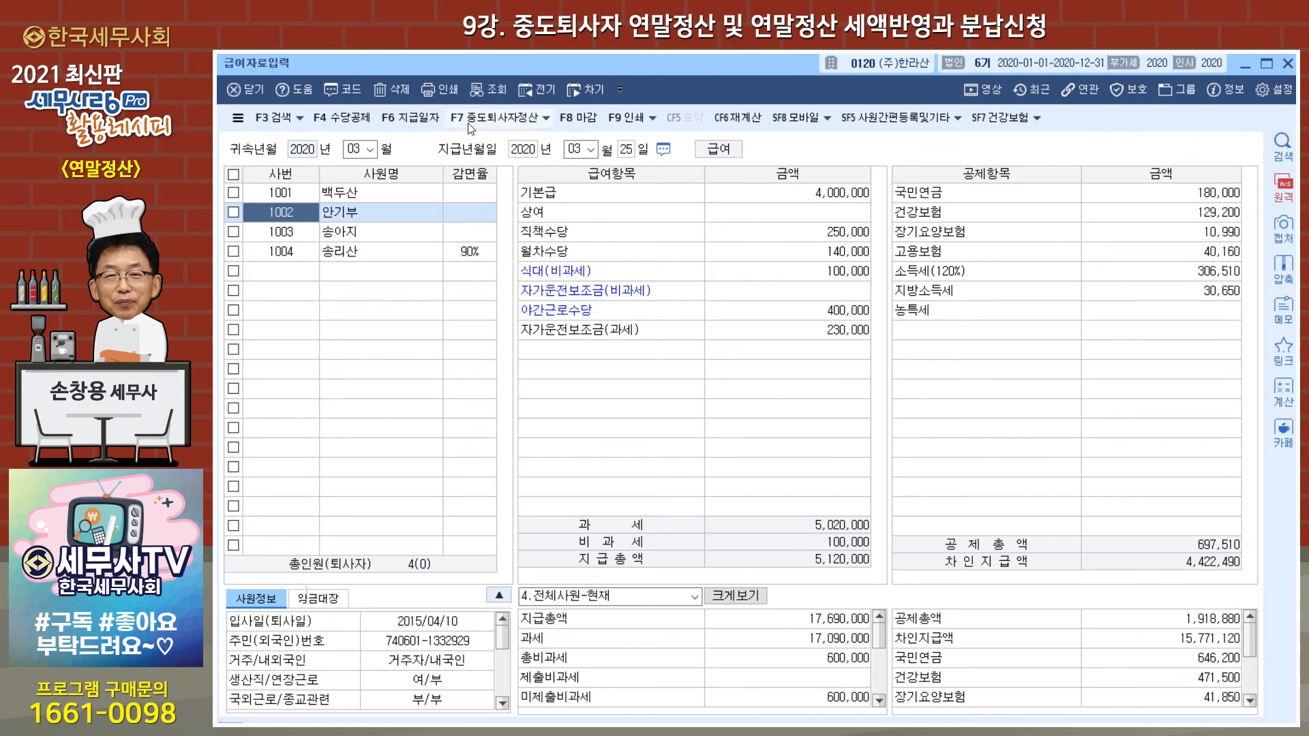
Step: Apply the calculated instalments to the payroll for all listed employees from the March entry, then check the first two employees' deductions
{"action": "left_click", "coordinate": [547, 121]}
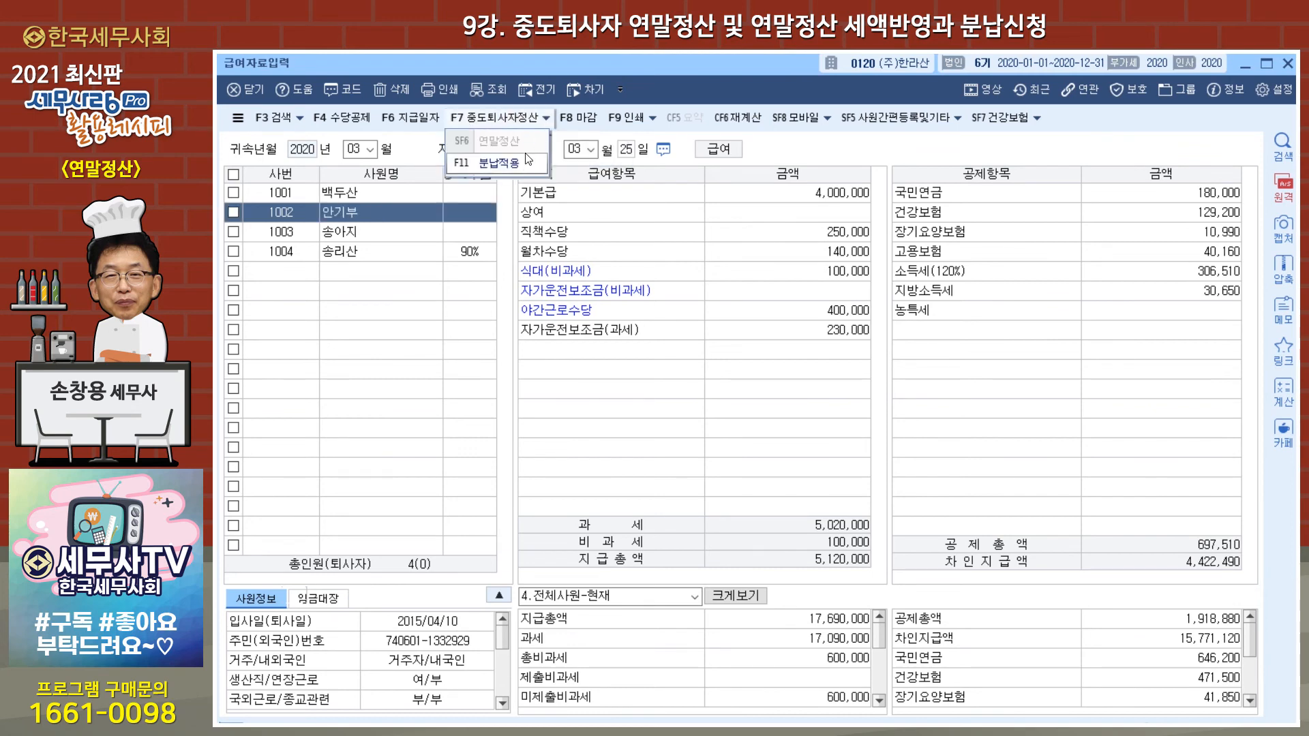
{"action": "left_click", "coordinate": [519, 171]}
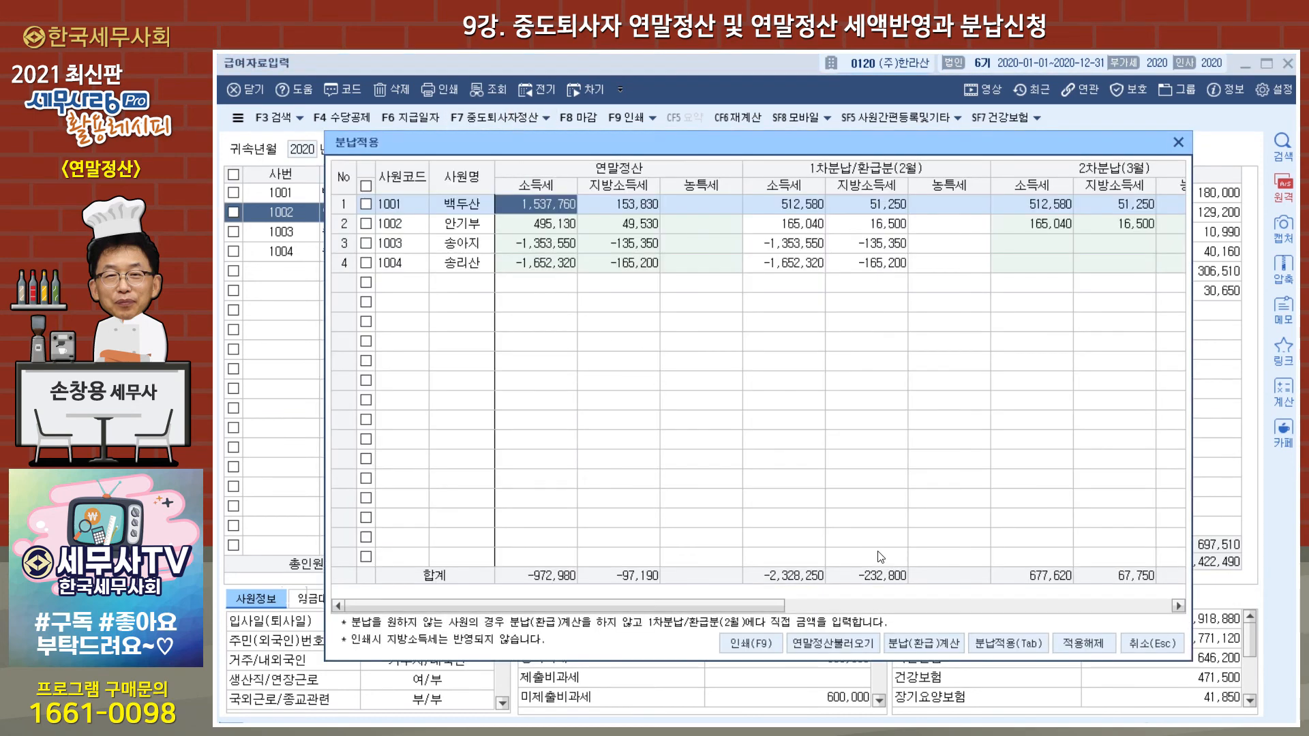
{"action": "left_click", "coordinate": [1000, 646]}
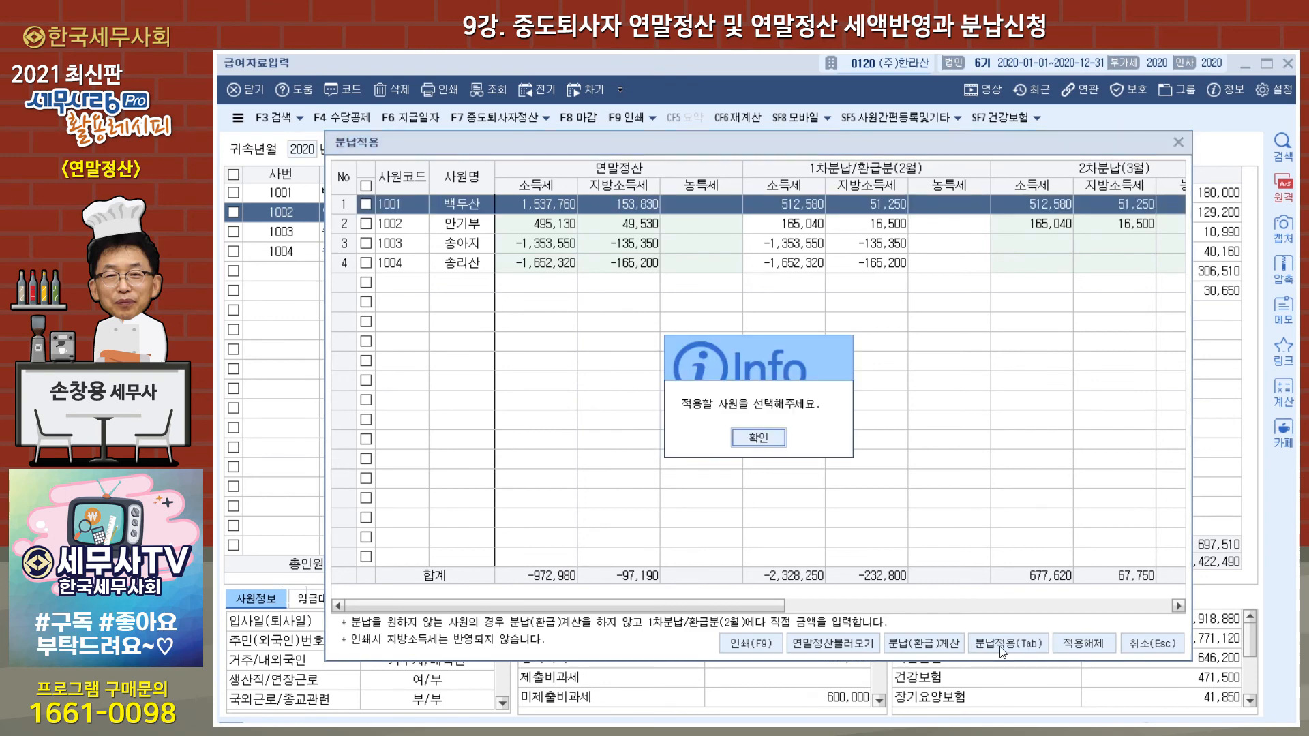
{"action": "left_click", "coordinate": [788, 443]}
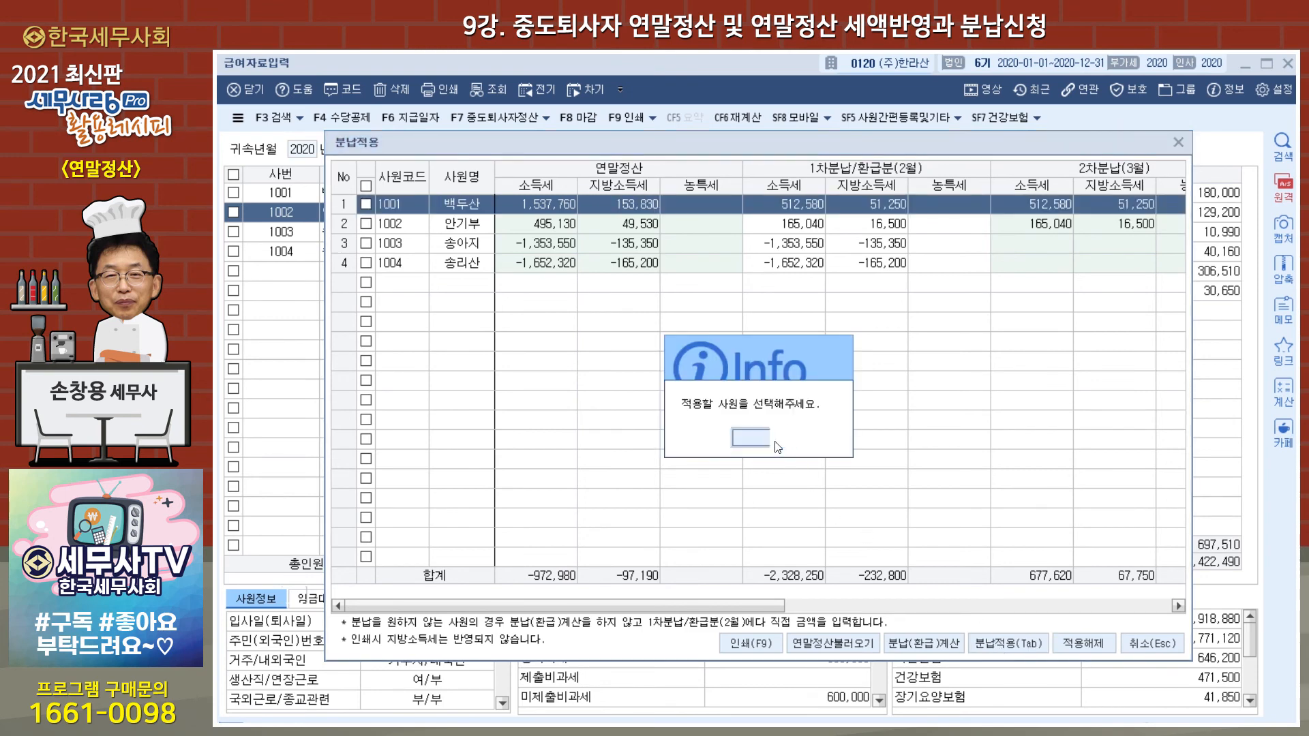
{"action": "left_click", "coordinate": [365, 185]}
{"action": "left_click", "coordinate": [987, 647]}
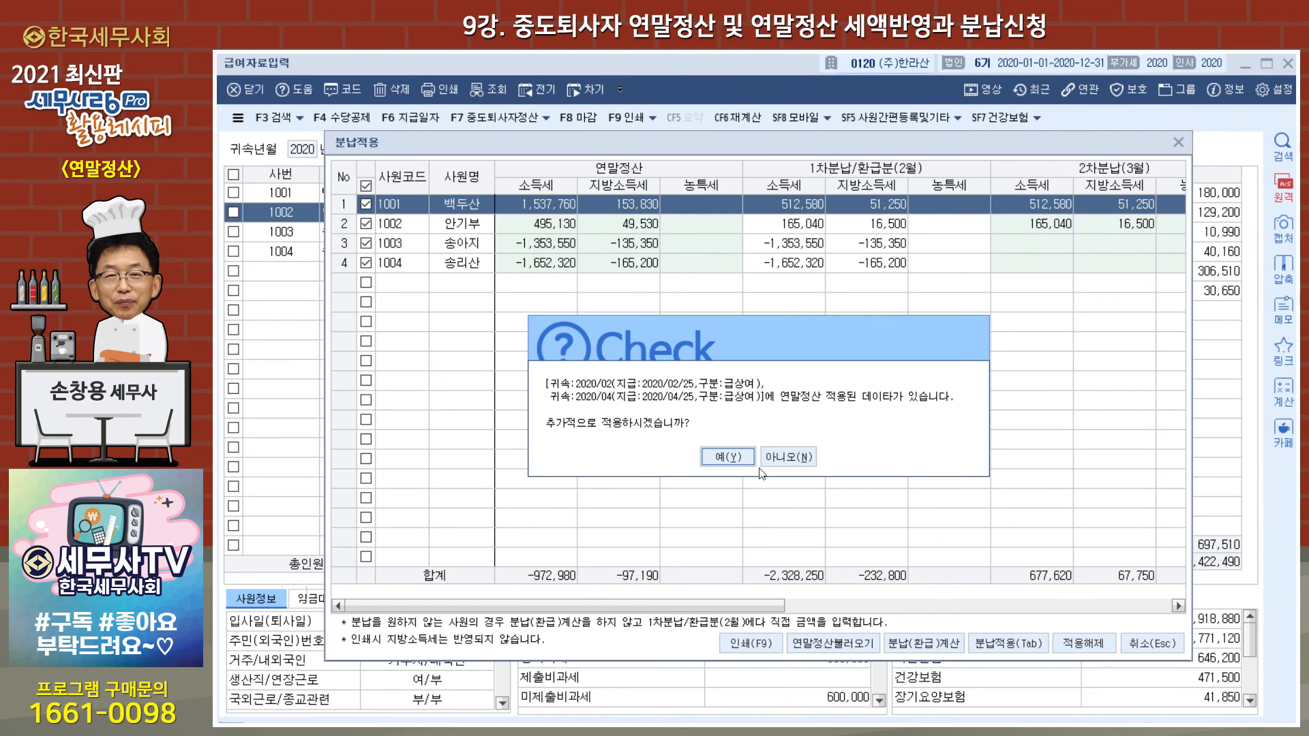
{"action": "left_click", "coordinate": [731, 454]}
{"action": "left_click", "coordinate": [750, 440]}
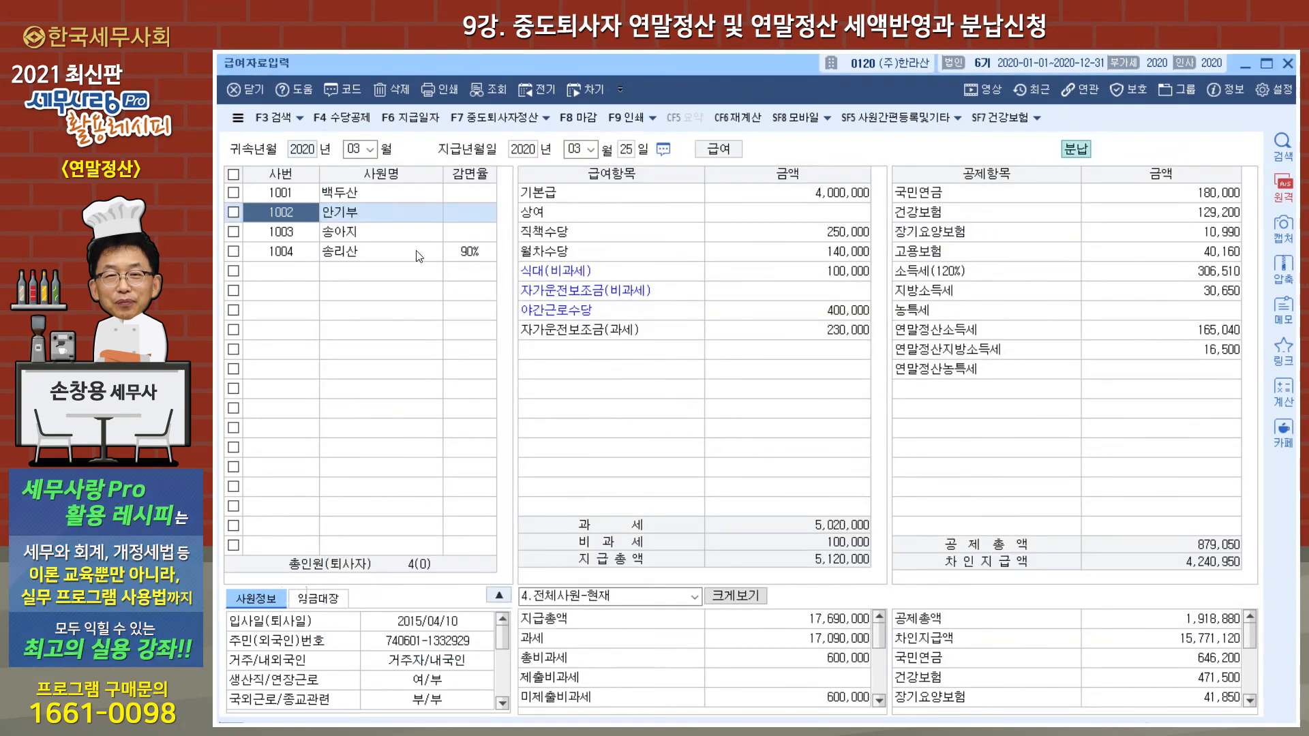
{"action": "left_click", "coordinate": [354, 191]}
{"action": "left_click", "coordinate": [358, 212]}
Step: Switch the payroll entry to April 2020 to check the third instalment of the settlement taxes
{"action": "left_click", "coordinate": [353, 148]}
{"action": "type", "text": "4"}
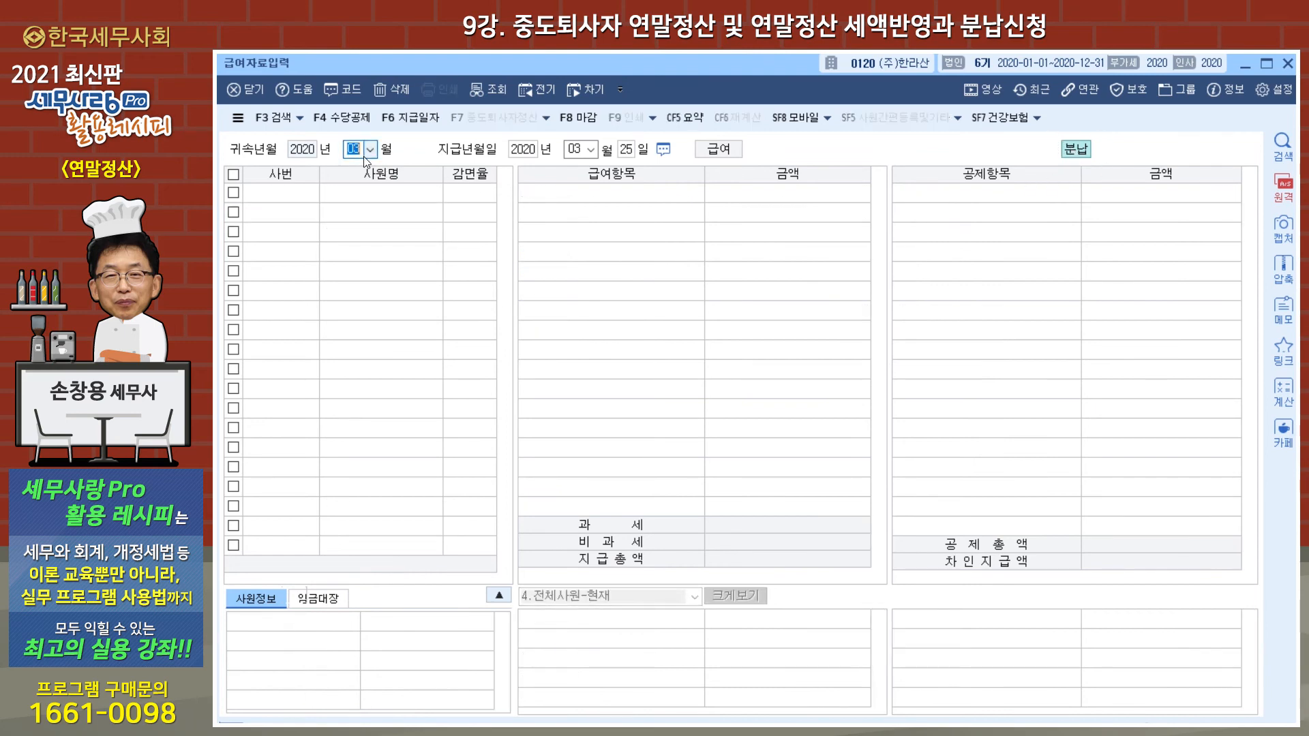
{"action": "key", "text": "Return"}
{"action": "key", "text": "Return"}
{"action": "key", "text": "Return"}
{"action": "key", "text": "Return"}
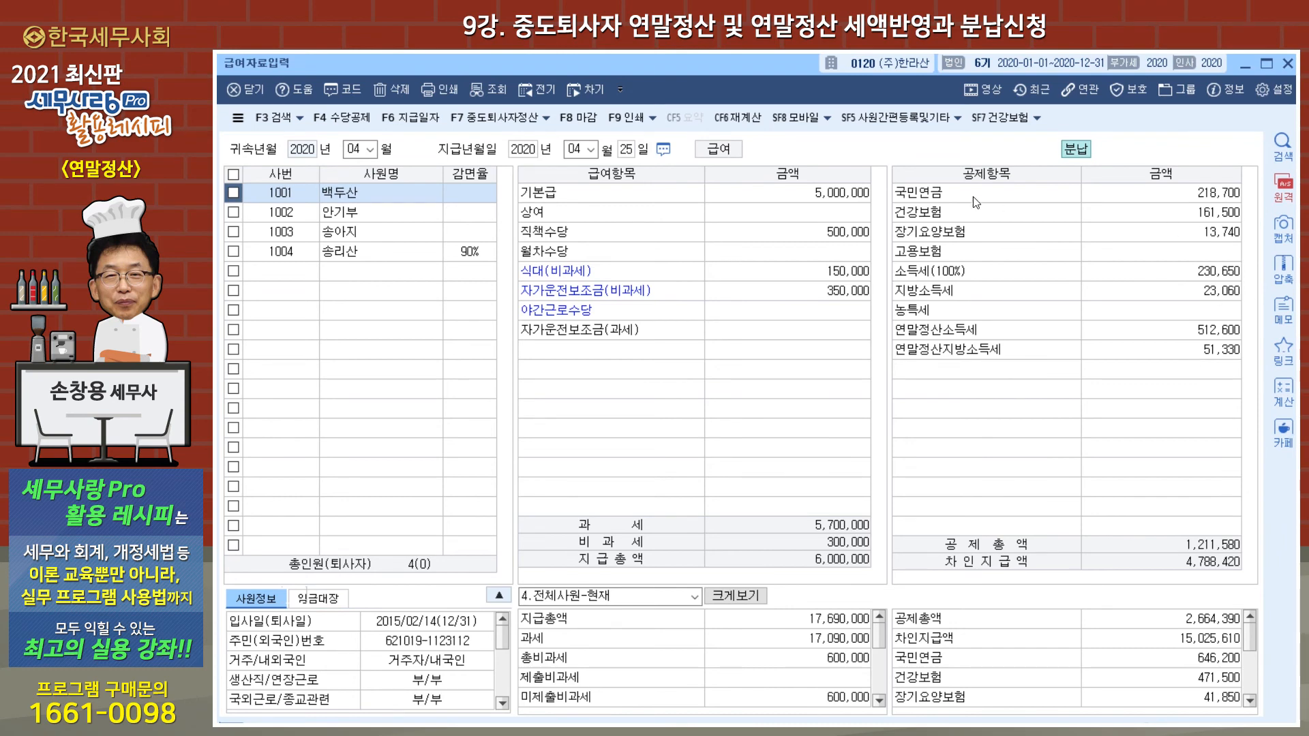
Step: Regenerate the March 2020 regular withholding tax status report (원천징수이행상황신고서) without the saved data, and check the A06 payment row before closing it
{"action": "left_click", "coordinate": [1288, 64]}
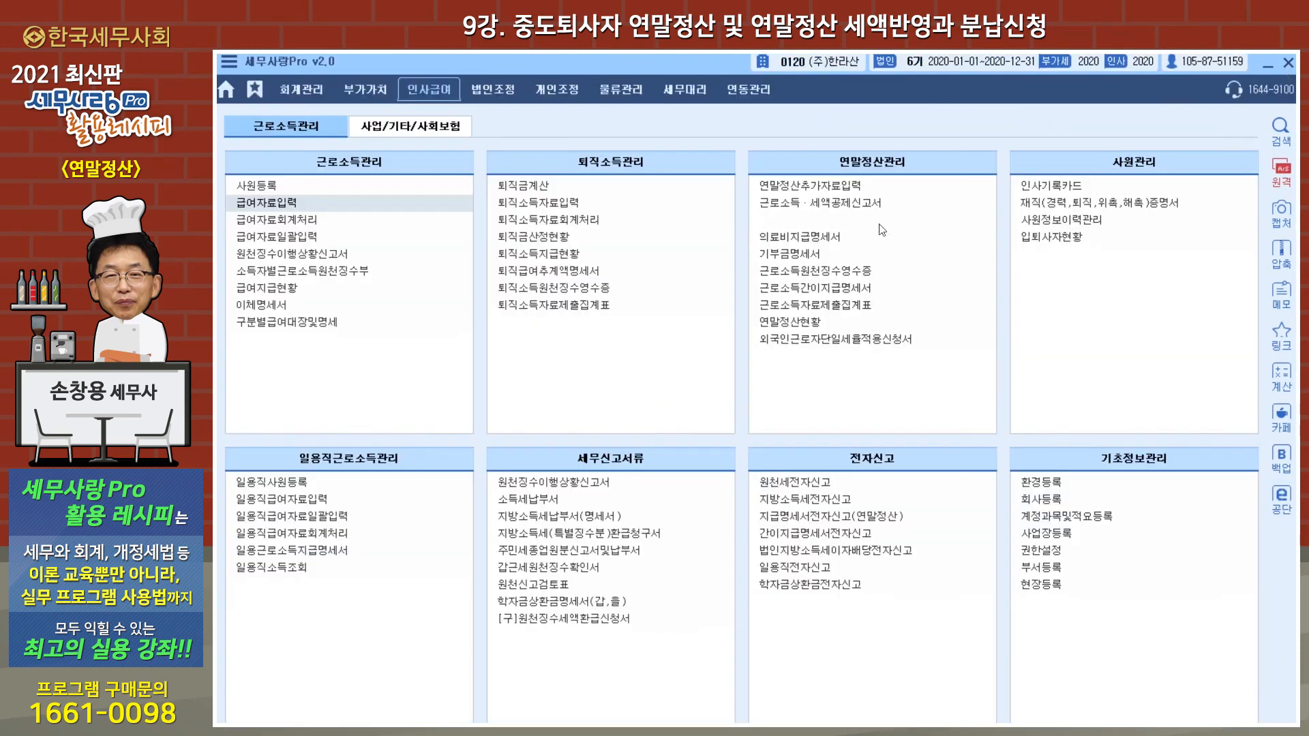
{"action": "left_click", "coordinate": [339, 254]}
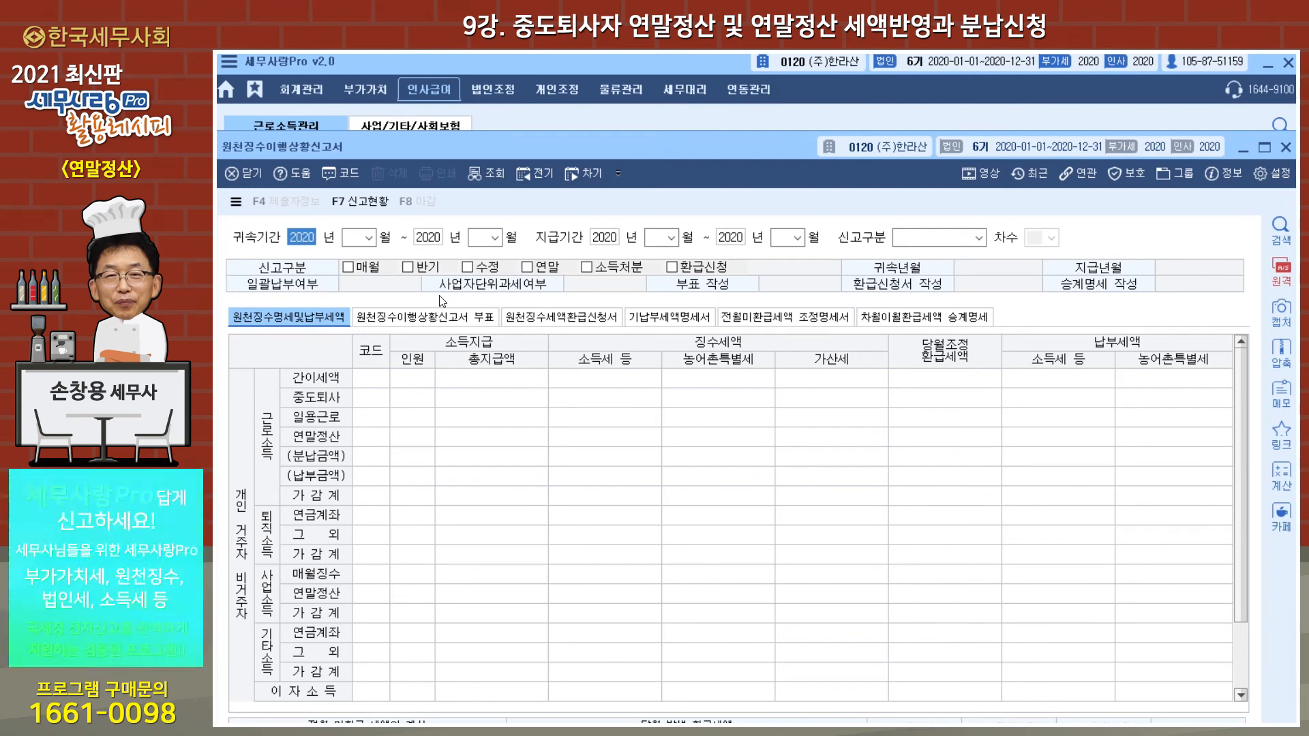
{"action": "type", "text": "03"}
{"action": "key", "text": "Return"}
{"action": "type", "text": "03"}
{"action": "key", "text": "Return"}
{"action": "type", "text": "03"}
{"action": "key", "text": "Return"}
{"action": "type", "text": "03"}
{"action": "key", "text": "Return"}
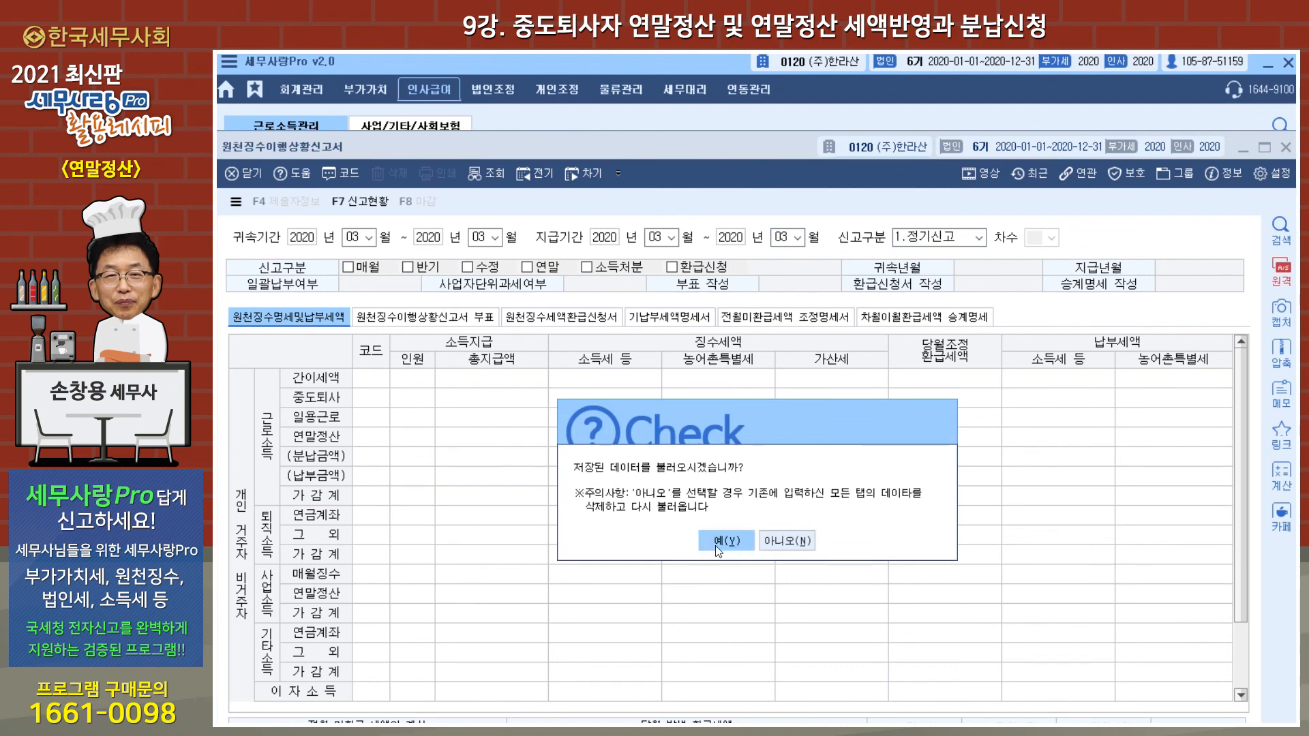
{"action": "left_click", "coordinate": [795, 541]}
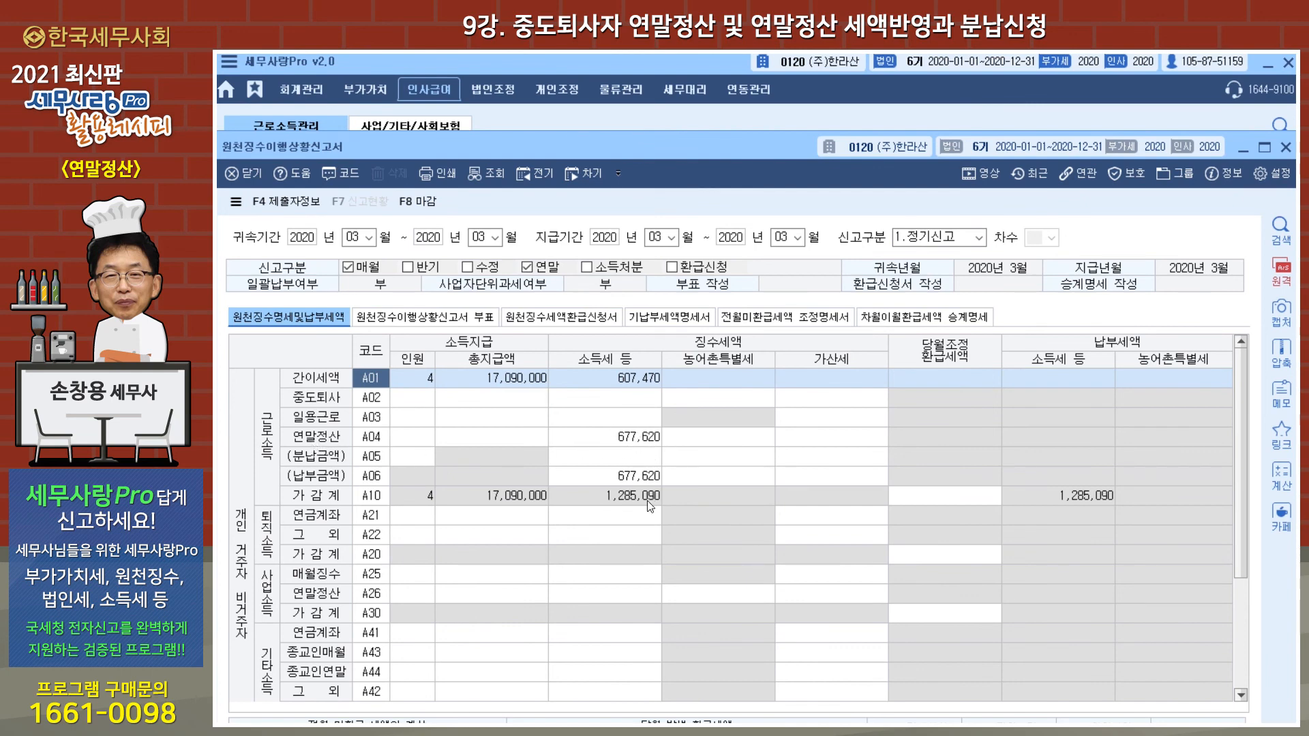
{"action": "left_click", "coordinate": [625, 483]}
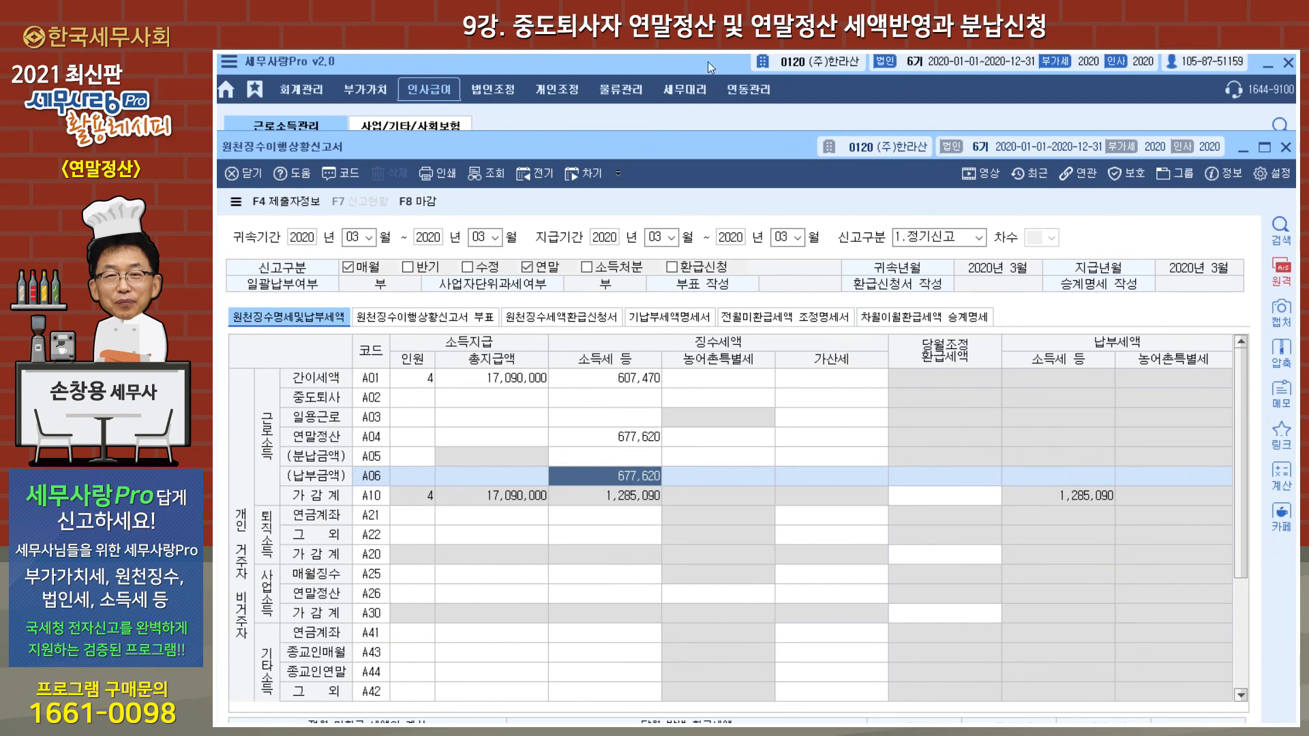
{"action": "key", "text": "Escape"}
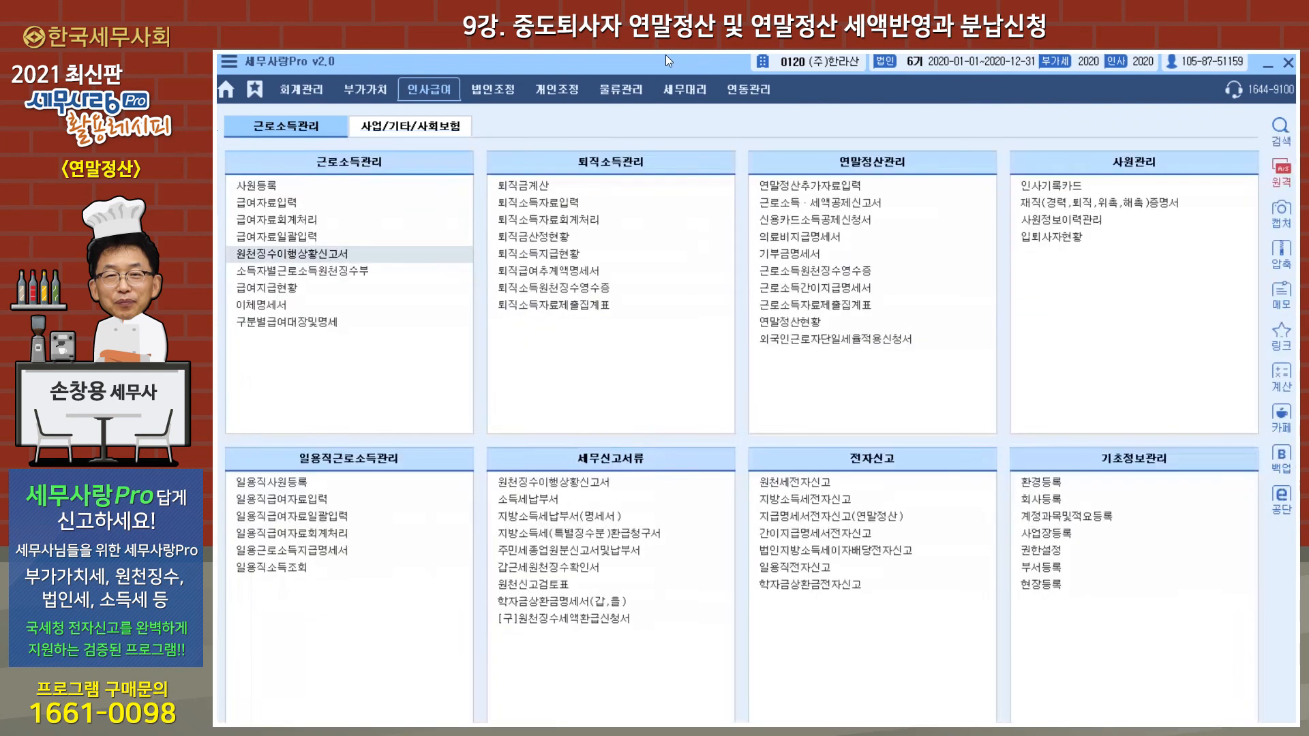
Step: Open the March 2020 payroll entry and bring up the instalment application window (분납적용) to review the employees' instalment amounts
{"action": "left_click", "coordinate": [294, 203]}
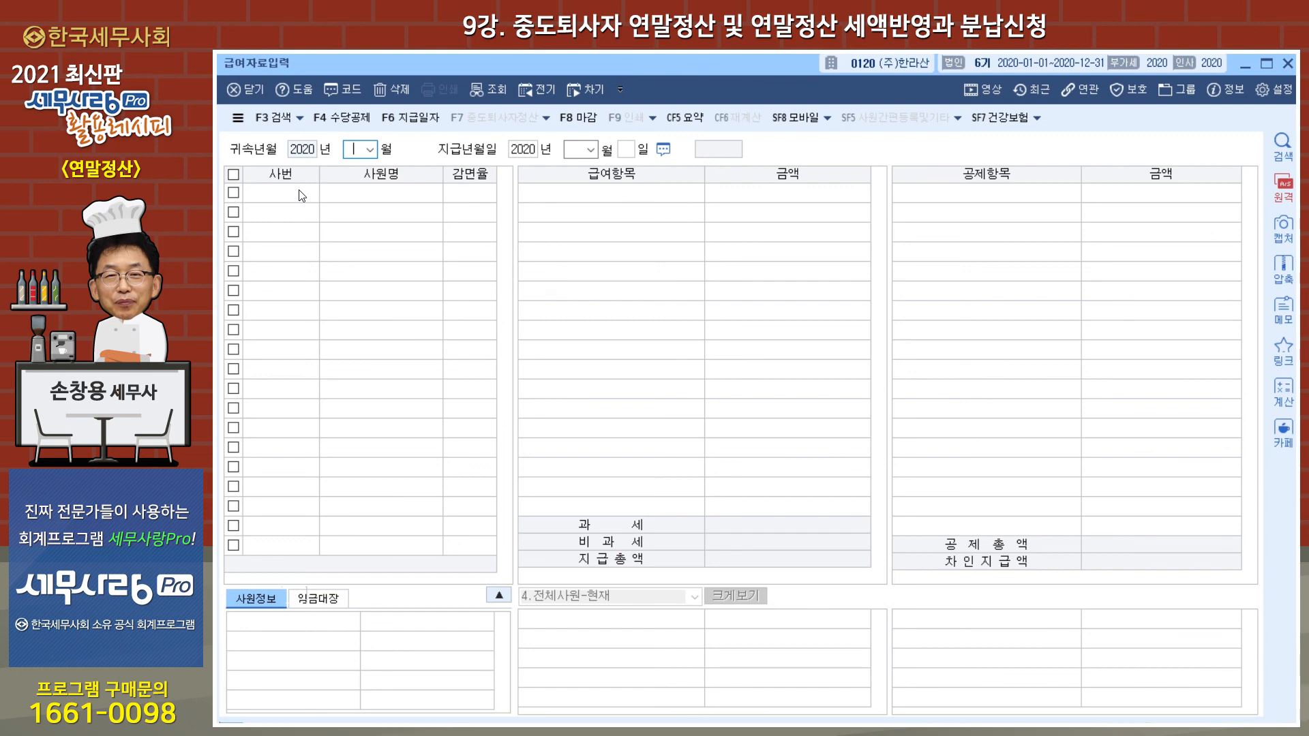
{"action": "type", "text": "3"}
{"action": "key", "text": "Return"}
{"action": "key", "text": "Return"}
{"action": "key", "text": "Return"}
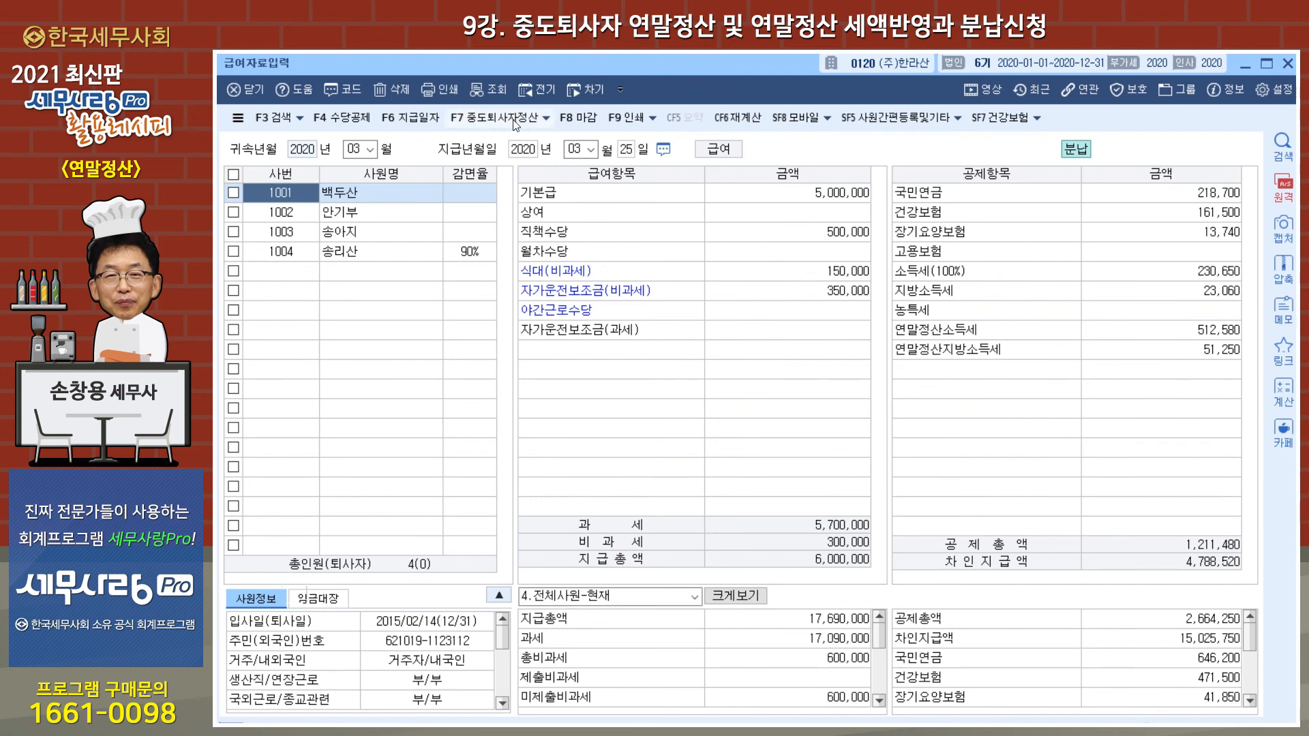
{"action": "left_click", "coordinate": [545, 120]}
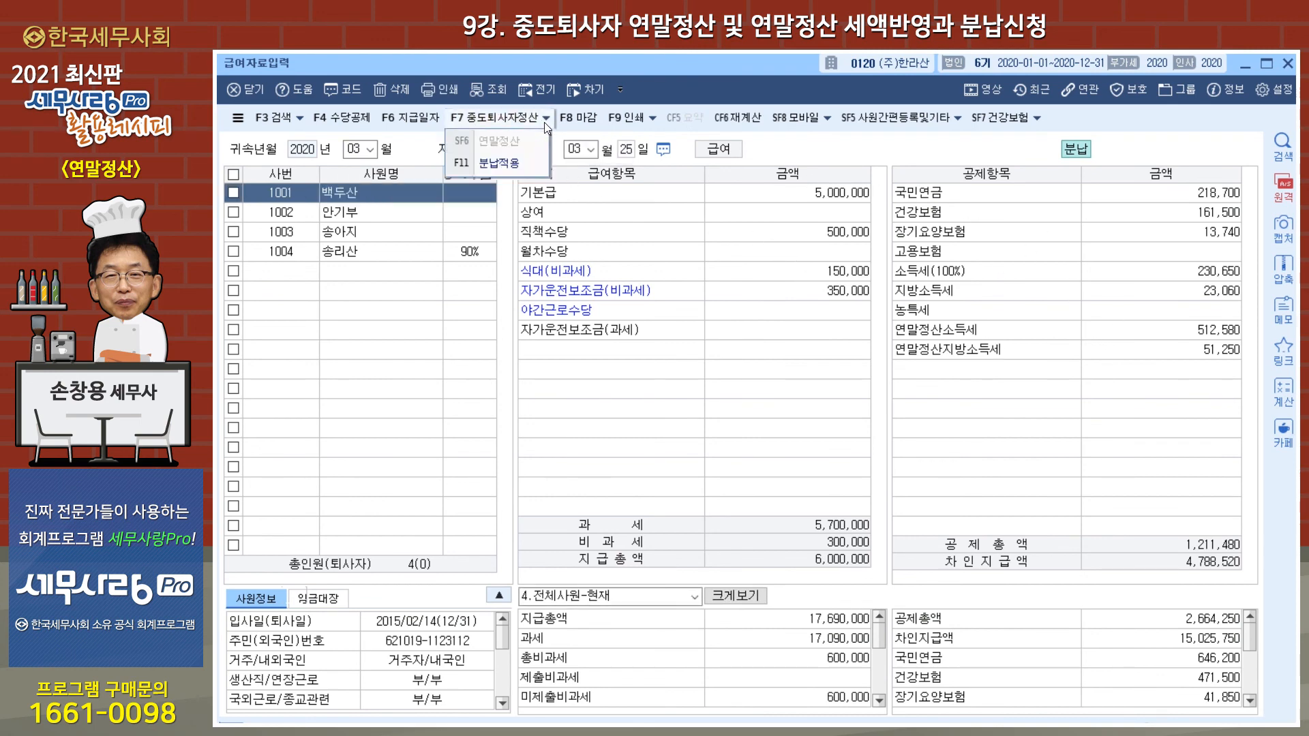
{"action": "left_click", "coordinate": [522, 166]}
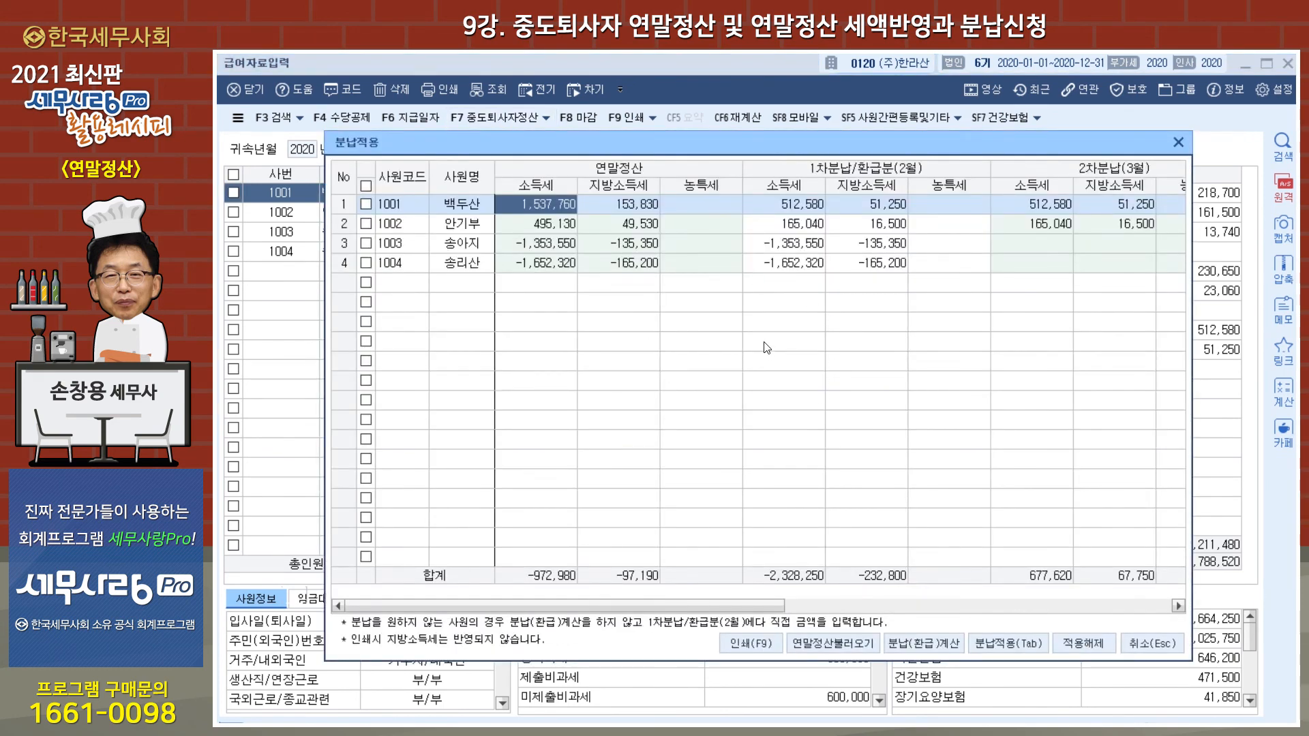